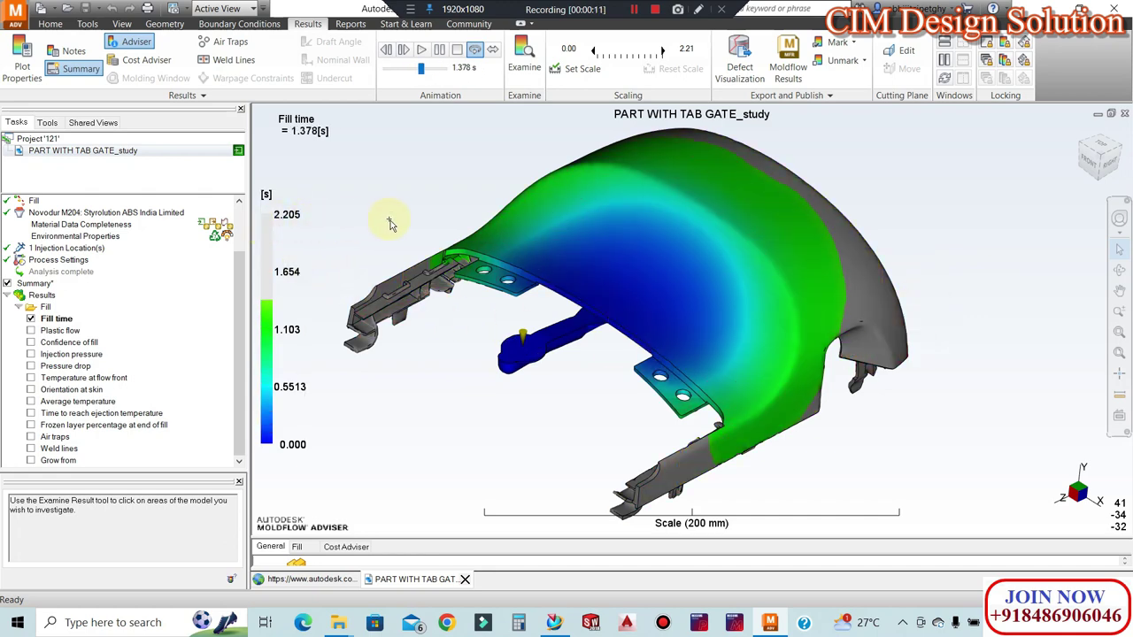
# Orbit and zoom the part to see its inner side, ending on an overhead view
pyautogui.moveTo(758, 309)
pyautogui.mouseDown(button='middle')
pyautogui.moveTo(719, 269)
pyautogui.moveTo(742, 268)
pyautogui.moveTo(726, 232)
pyautogui.moveTo(622, 170)
pyautogui.moveTo(733, 240)
pyautogui.mouseUp(button='middle')
pyautogui.scroll(2, 734, 239)
pyautogui.moveTo(734, 162)
pyautogui.mouseDown(button='middle')
pyautogui.moveTo(719, 298)
pyautogui.moveTo(700, 240)
pyautogui.moveTo(663, 311)
pyautogui.mouseUp(button='middle')
pyautogui.scroll(2, 737, 310)
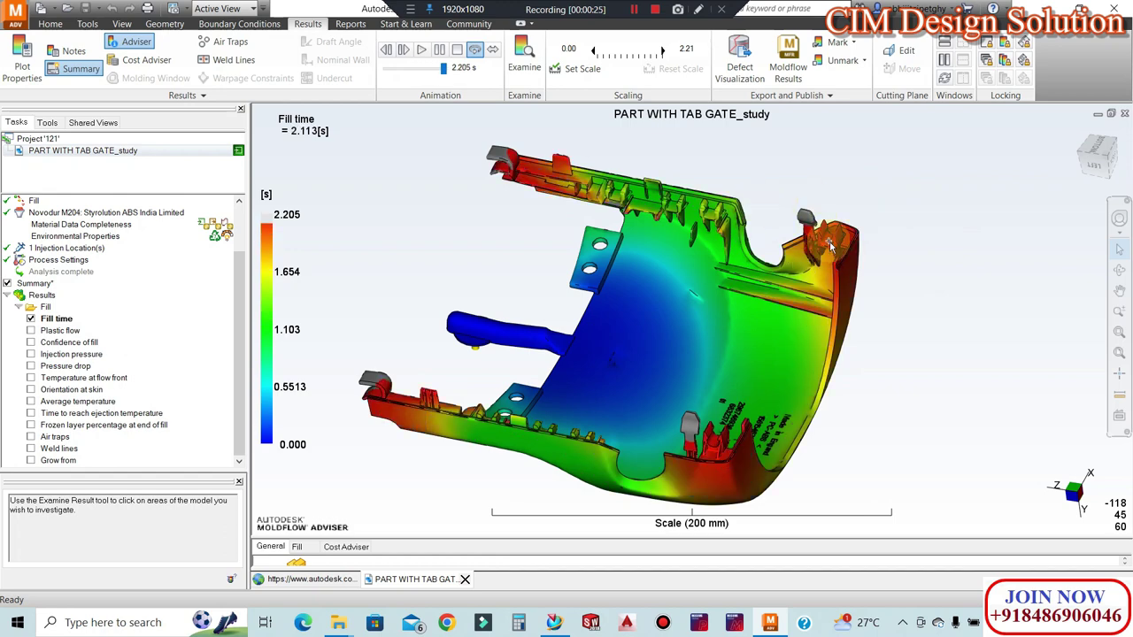
pyautogui.scroll(-2, 666, 263)
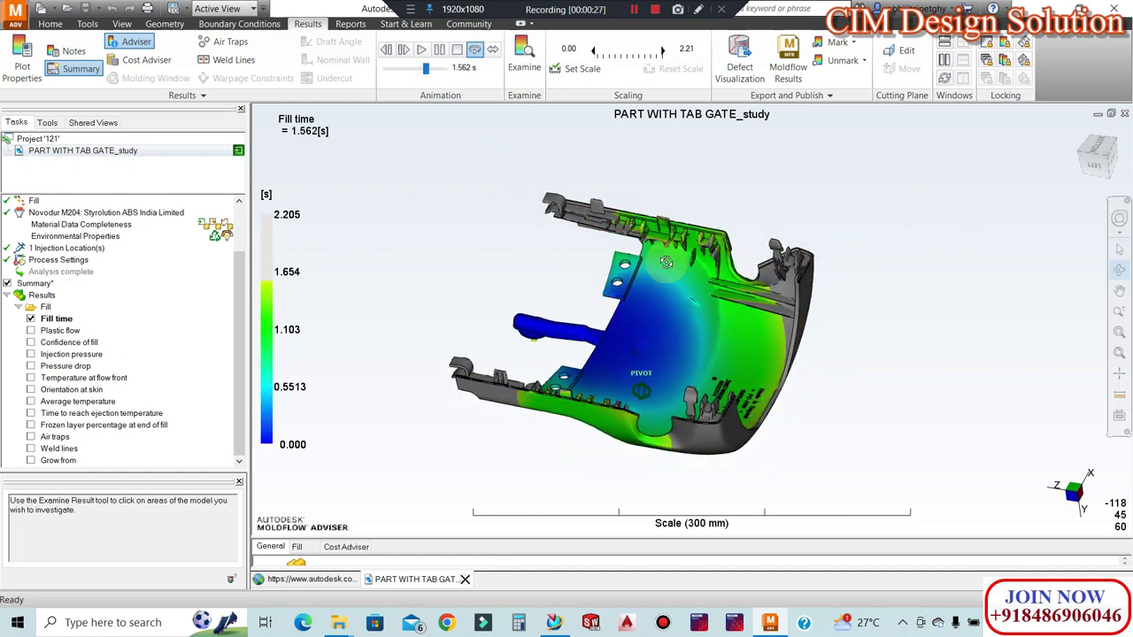
pyautogui.moveTo(710, 408)
pyautogui.mouseDown(button='middle')
pyautogui.moveTo(751, 278)
pyautogui.moveTo(738, 455)
pyautogui.moveTo(797, 475)
pyautogui.moveTo(961, 195)
pyautogui.moveTo(775, 437)
pyautogui.moveTo(759, 316)
pyautogui.moveTo(678, 291)
pyautogui.mouseUp(button='middle')
# Show Confidence of fill, Injection pressure, Pressure drop, Average temperature and Time to reach ejection temperature results
pyautogui.click(31, 341)
pyautogui.click(31, 354)
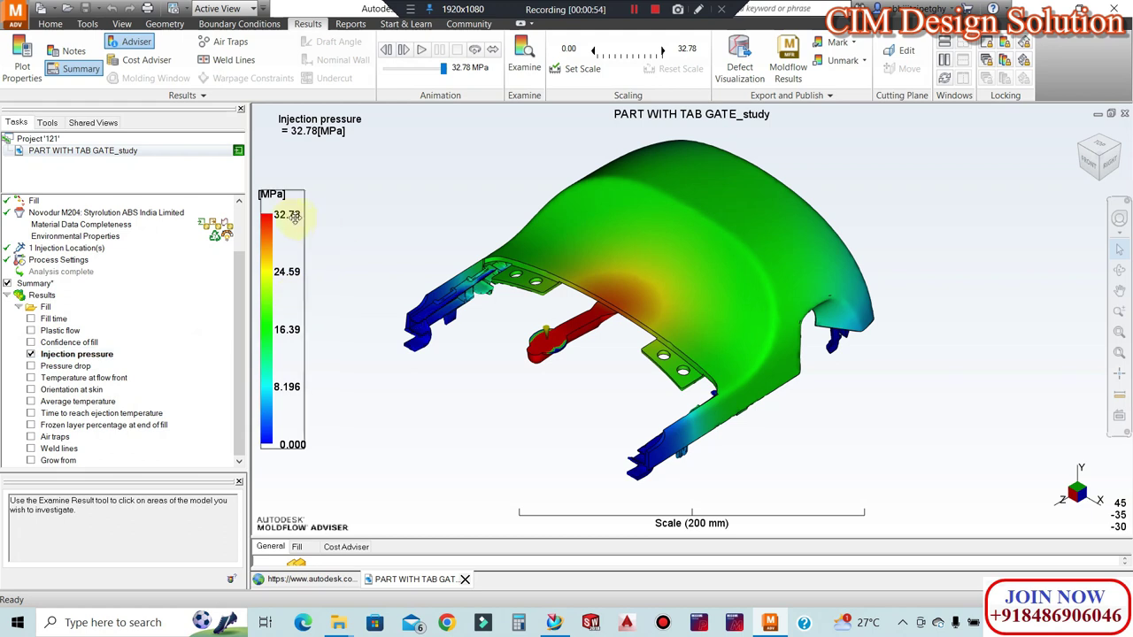
pyautogui.click(31, 365)
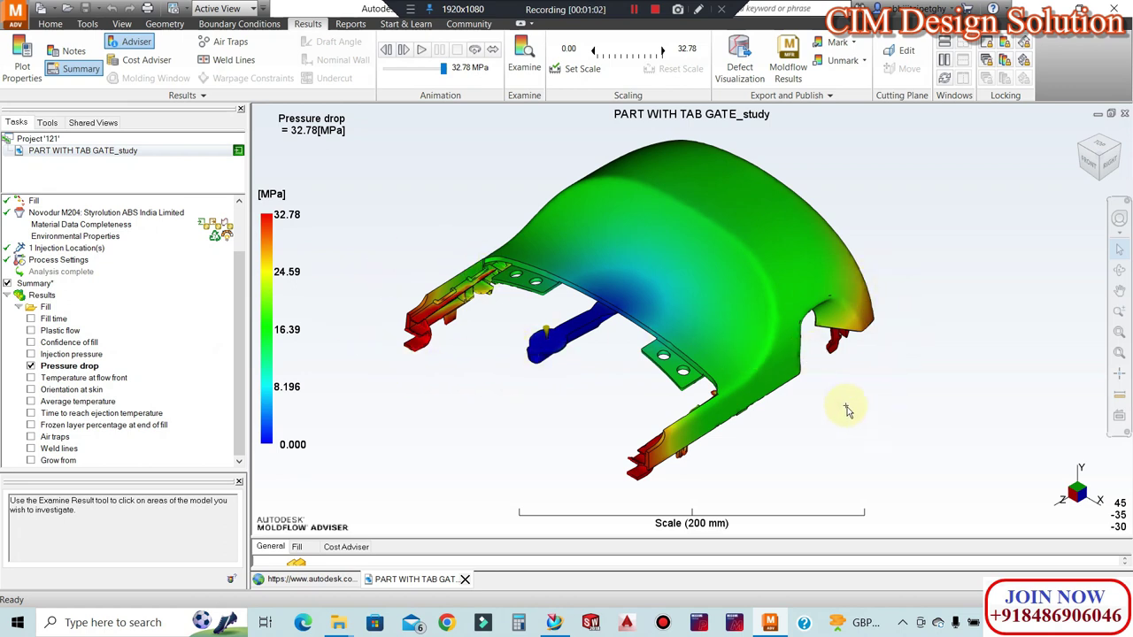
pyautogui.click(31, 402)
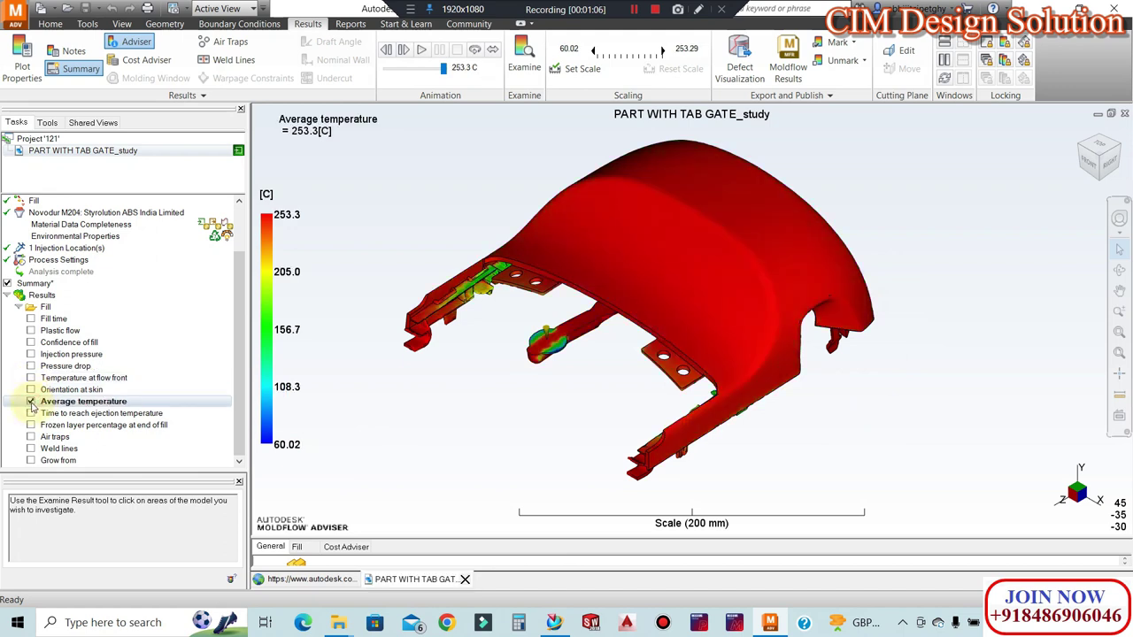
pyautogui.click(31, 414)
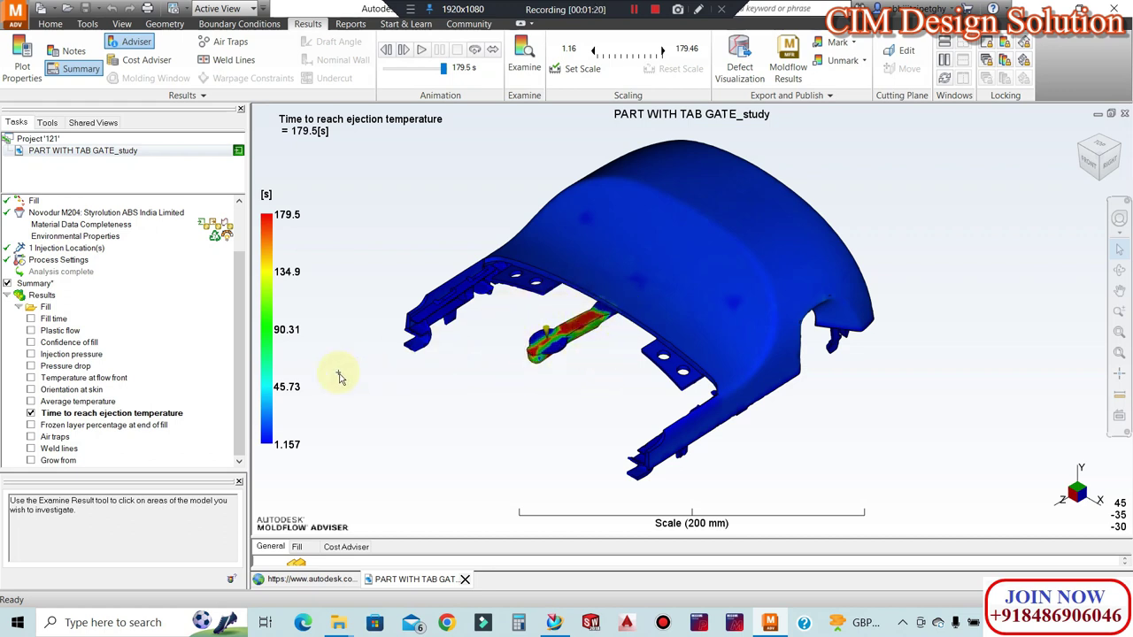
# Show Frozen layer percentage, Air traps, Weld lines and Orientation at skin results, viewing the part obliquely
pyautogui.click(31, 425)
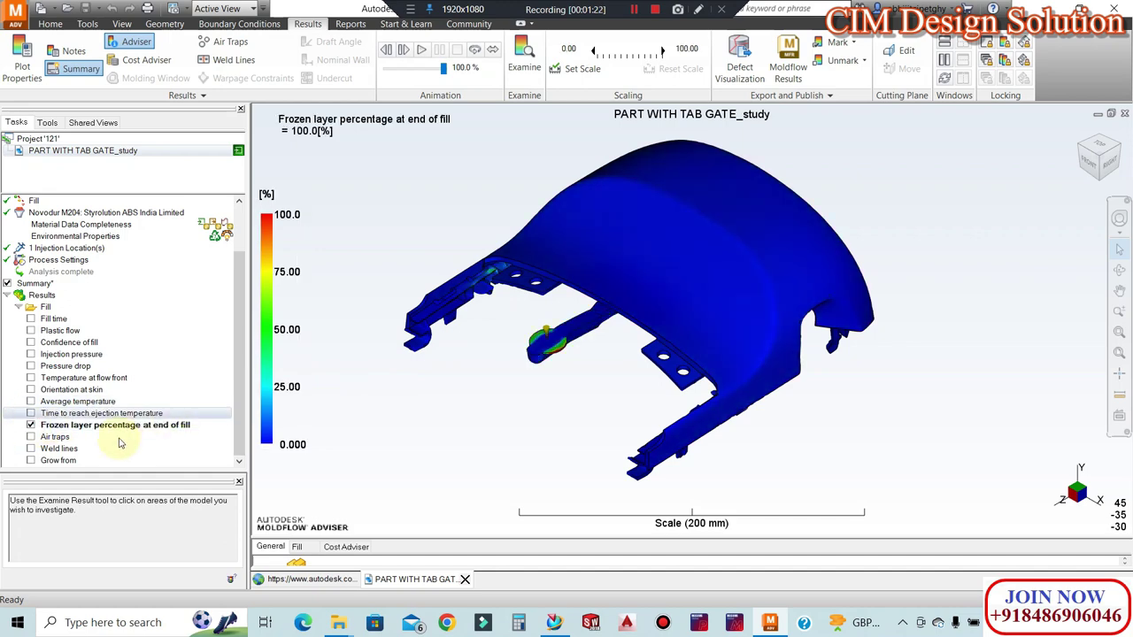
pyautogui.click(31, 437)
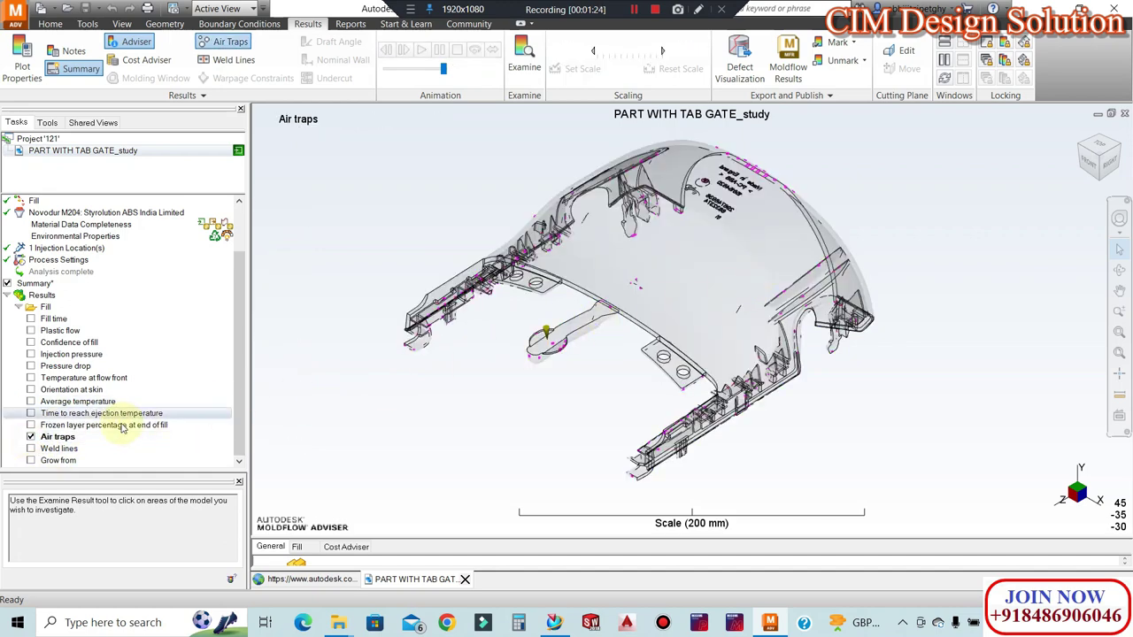
pyautogui.click(31, 448)
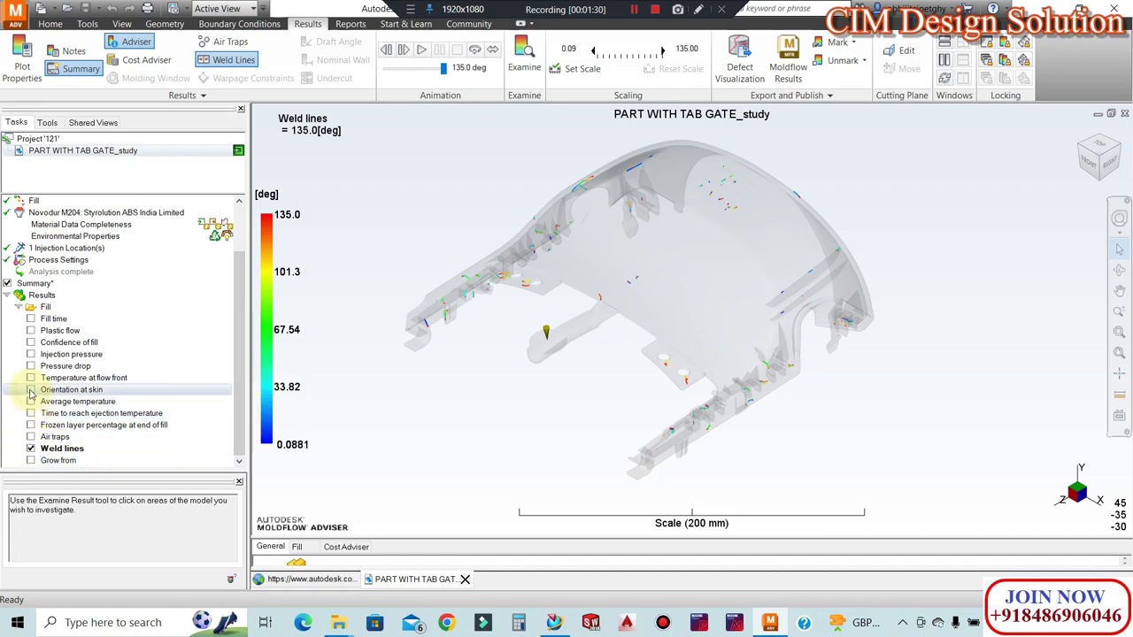
pyautogui.click(29, 389)
pyautogui.scroll(3, 735, 266)
pyautogui.scroll(3, 730, 259)
pyautogui.scroll(-2, 731, 259)
pyautogui.scroll(-1, 733, 301)
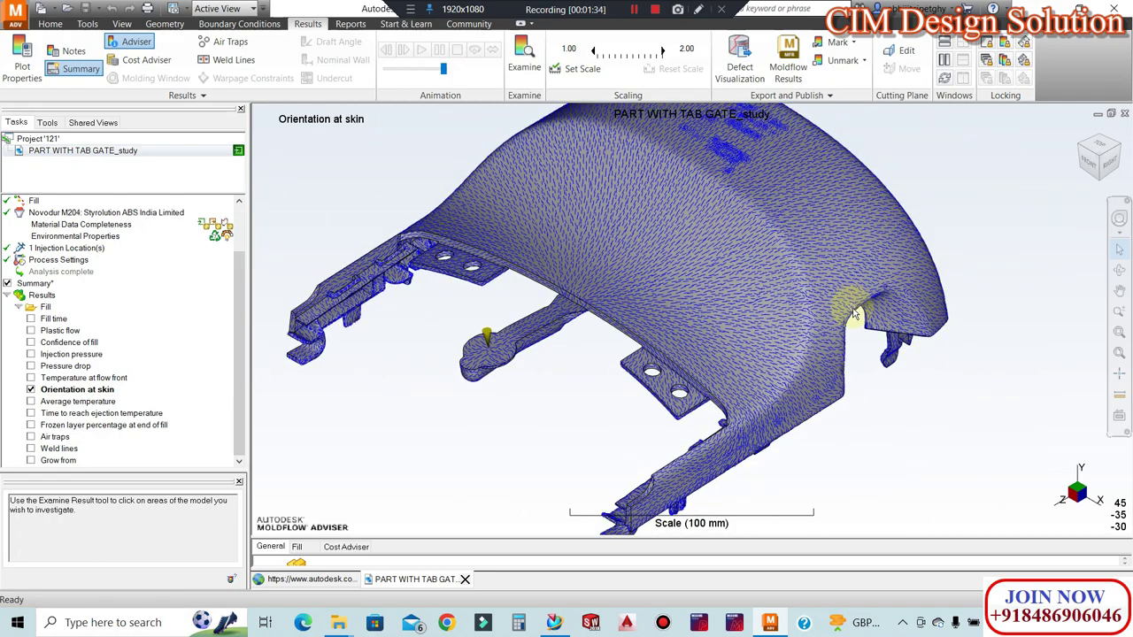
pyautogui.moveTo(855, 313); pyautogui.dragTo(714, 455, button='middle')
pyautogui.scroll(2, 735, 434)
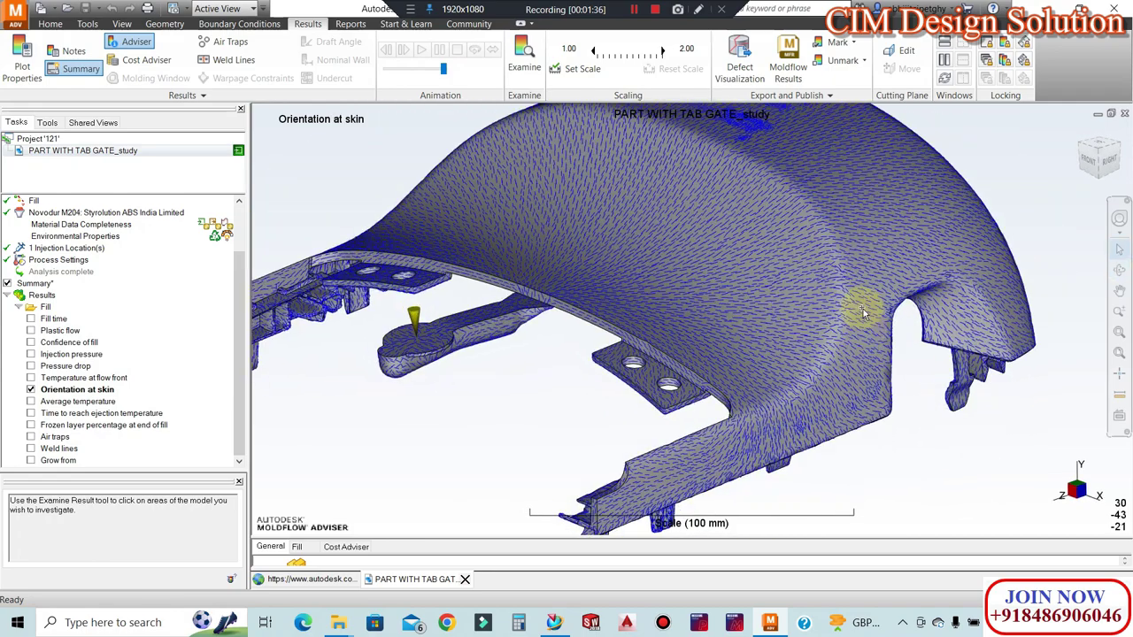
pyautogui.scroll(-2, 887, 283)
pyautogui.moveTo(791, 278)
pyautogui.mouseDown(button='middle')
pyautogui.moveTo(748, 230)
pyautogui.moveTo(738, 182)
pyautogui.mouseUp(button='middle')
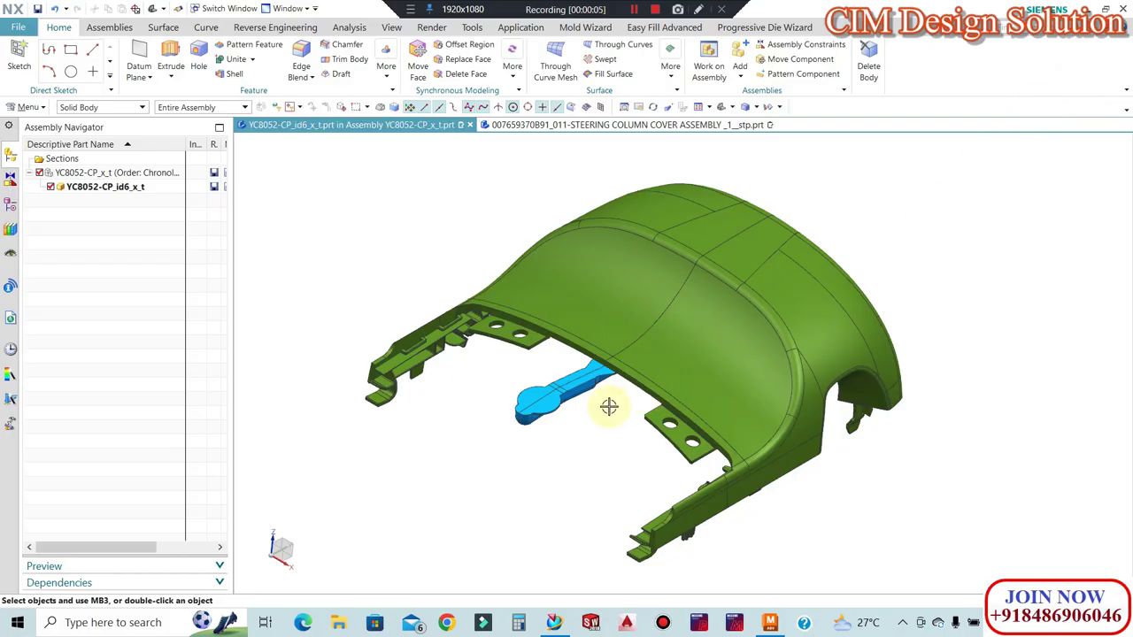
# Orbit and zoom the cover to inspect the embossed Made in England and PC-ABS marking inside
pyautogui.moveTo(518, 398)
pyautogui.mouseDown(button='middle')
pyautogui.moveTo(549, 366)
pyautogui.moveTo(734, 367)
pyautogui.moveTo(631, 343)
pyautogui.moveTo(583, 215)
pyautogui.moveTo(643, 245)
pyautogui.moveTo(648, 286)
pyautogui.moveTo(586, 268)
pyautogui.moveTo(653, 219)
pyautogui.moveTo(645, 253)
pyautogui.moveTo(538, 278)
pyautogui.mouseUp(button='middle')
pyautogui.scroll(5, 605, 228)
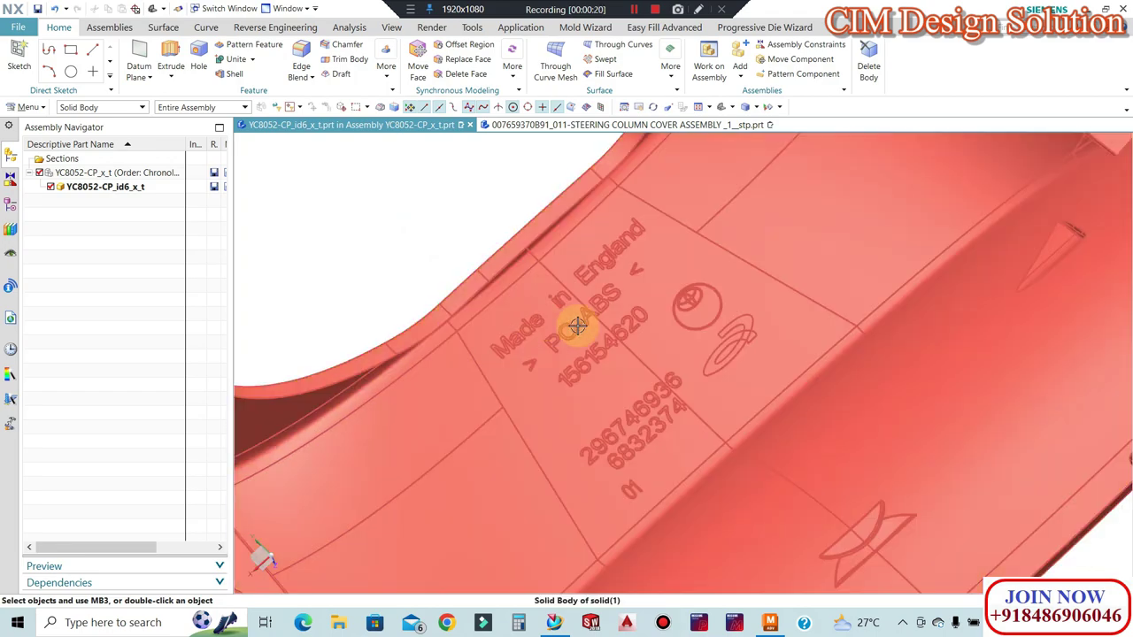
pyautogui.scroll(-5, 569, 328)
pyautogui.moveTo(683, 298)
pyautogui.mouseDown(button='middle')
pyautogui.moveTo(695, 268)
pyautogui.moveTo(678, 278)
pyautogui.moveTo(691, 298)
pyautogui.mouseUp(button='middle')
pyautogui.scroll(3, 624, 310)
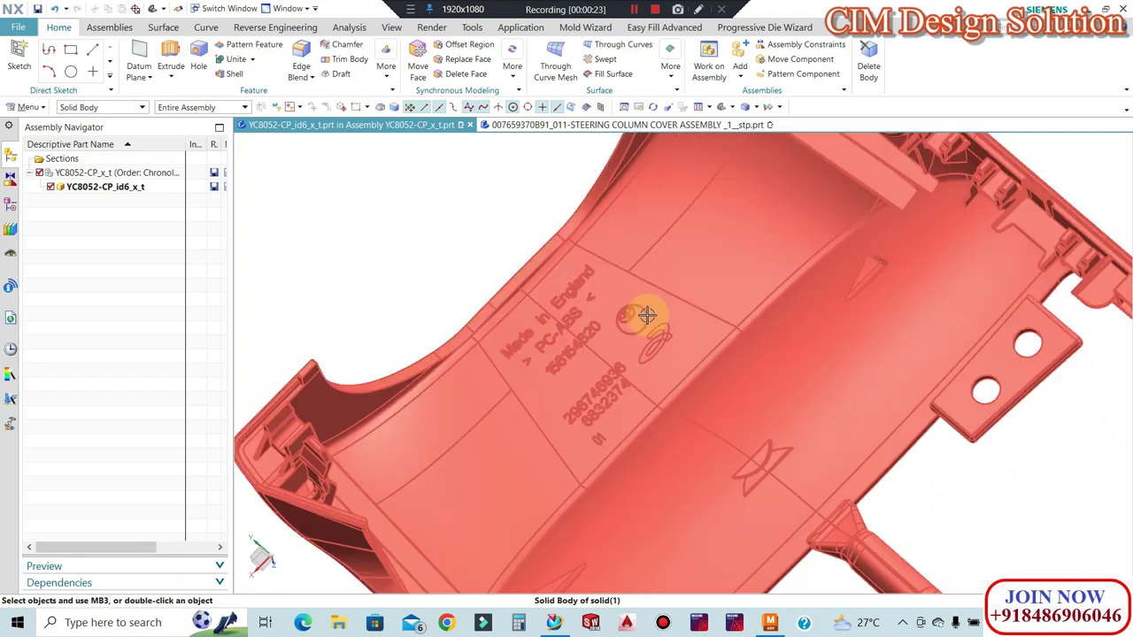
pyautogui.scroll(2, 622, 301)
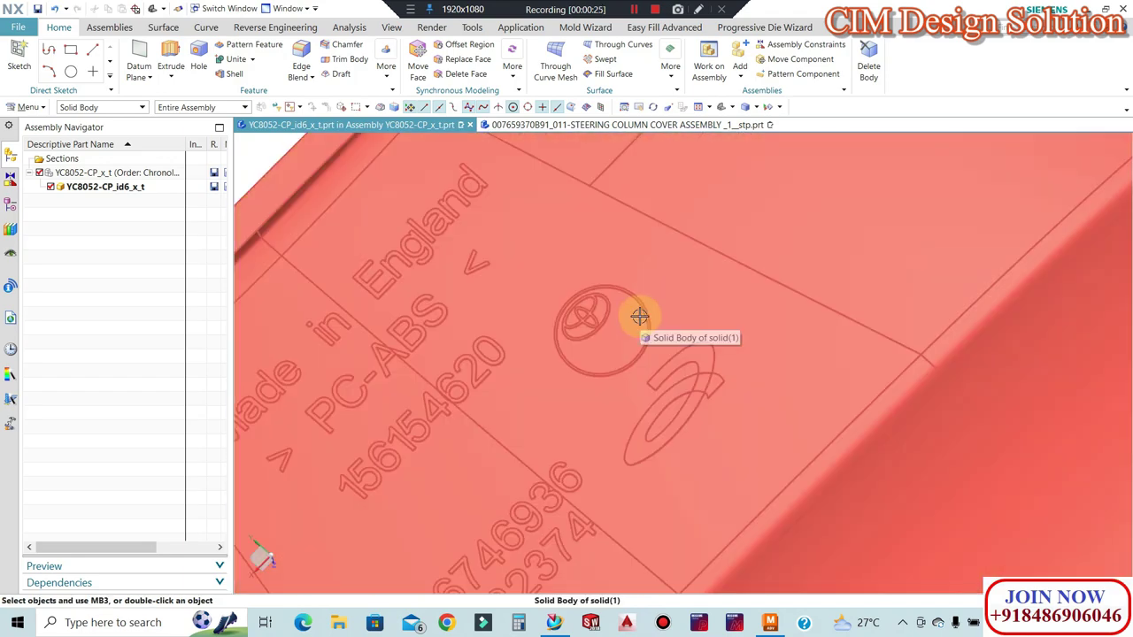
pyautogui.scroll(-5, 584, 336)
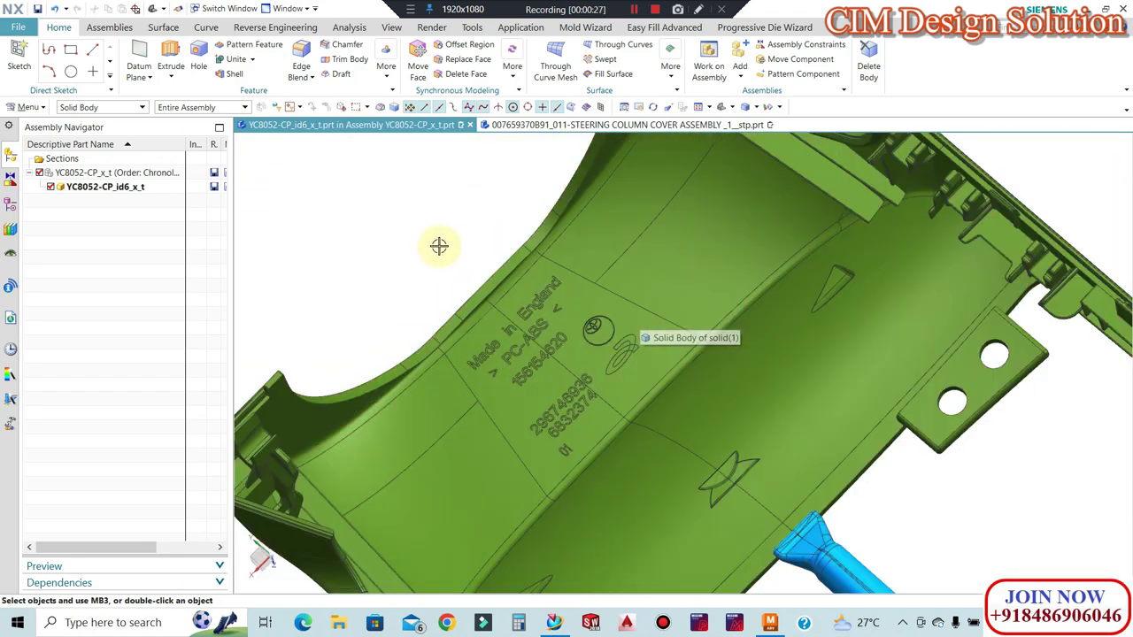
pyautogui.scroll(-3, 589, 278)
pyautogui.moveTo(590, 278)
pyautogui.mouseDown(button='middle')
pyautogui.moveTo(643, 291)
pyautogui.moveTo(613, 365)
pyautogui.moveTo(569, 379)
pyautogui.moveTo(599, 392)
pyautogui.mouseUp(button='middle')
pyautogui.scroll(3, 699, 355)
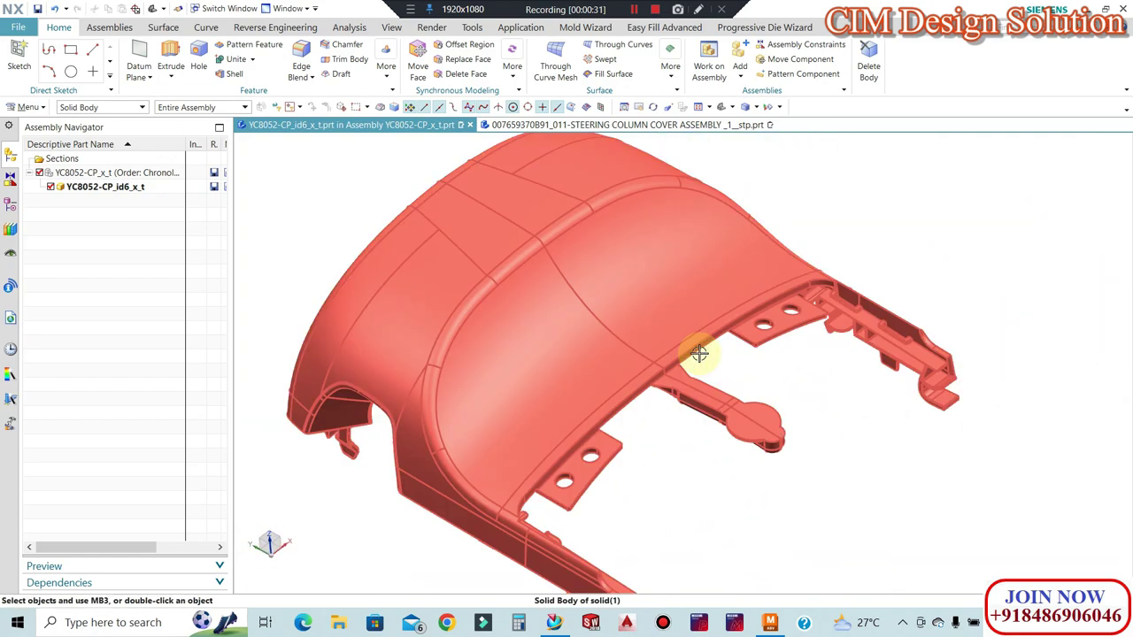
pyautogui.scroll(-2, 621, 343)
pyautogui.moveTo(608, 327); pyautogui.dragTo(609, 301, button='middle')
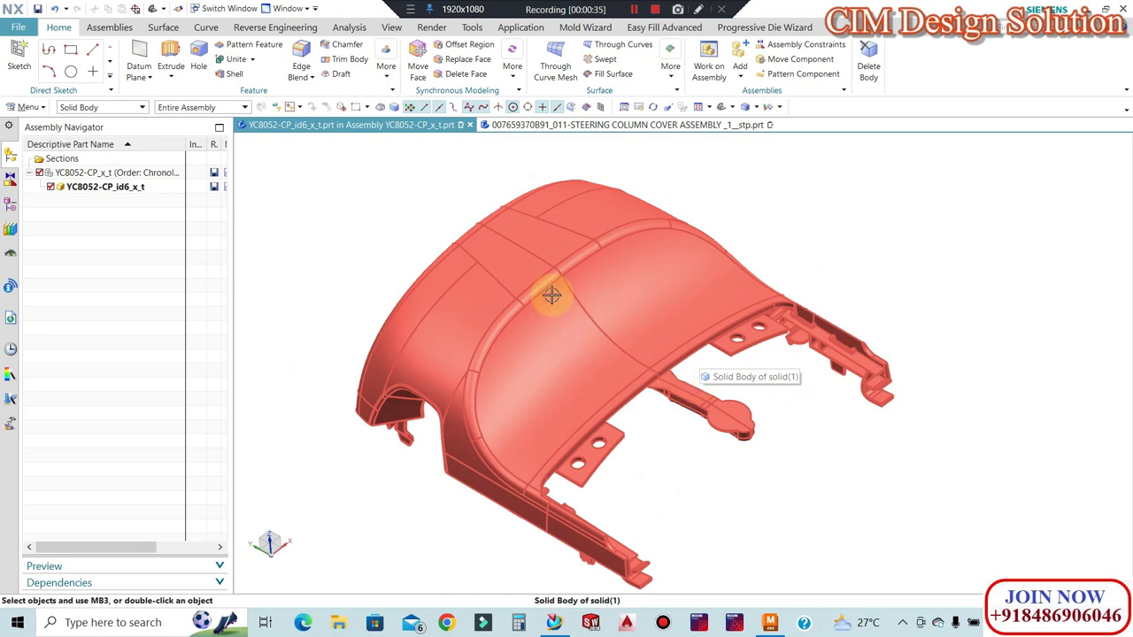
pyautogui.keyDown('shift'); pyautogui.moveTo(470, 213); pyautogui.dragTo(534, 189, button='middle'); pyautogui.keyUp('shift')
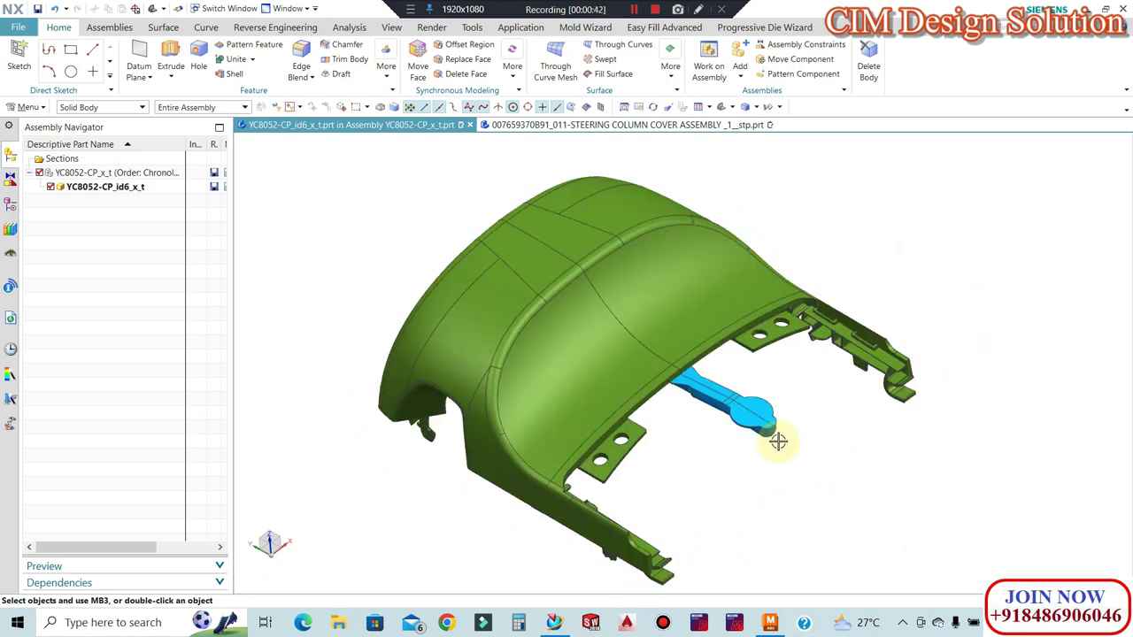
pyautogui.moveTo(715, 414); pyautogui.dragTo(738, 262, button='middle')
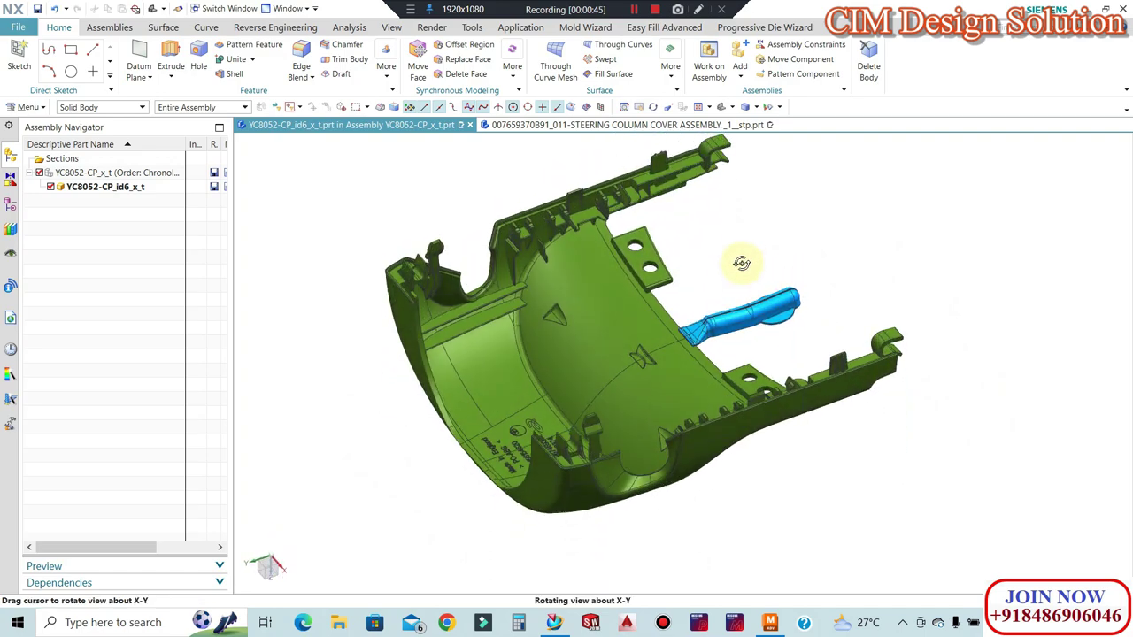
pyautogui.scroll(-2, 724, 336)
pyautogui.scroll(-2, 723, 336)
pyautogui.moveTo(766, 321)
pyautogui.mouseDown(button='middle')
pyautogui.moveTo(779, 398)
pyautogui.moveTo(764, 455)
pyautogui.moveTo(732, 398)
pyautogui.moveTo(760, 343)
pyautogui.moveTo(757, 370)
pyautogui.moveTo(776, 392)
pyautogui.moveTo(765, 438)
pyautogui.moveTo(773, 346)
pyautogui.mouseUp(button='middle')
pyautogui.scroll(3, 779, 399)
pyautogui.scroll(-3, 777, 366)
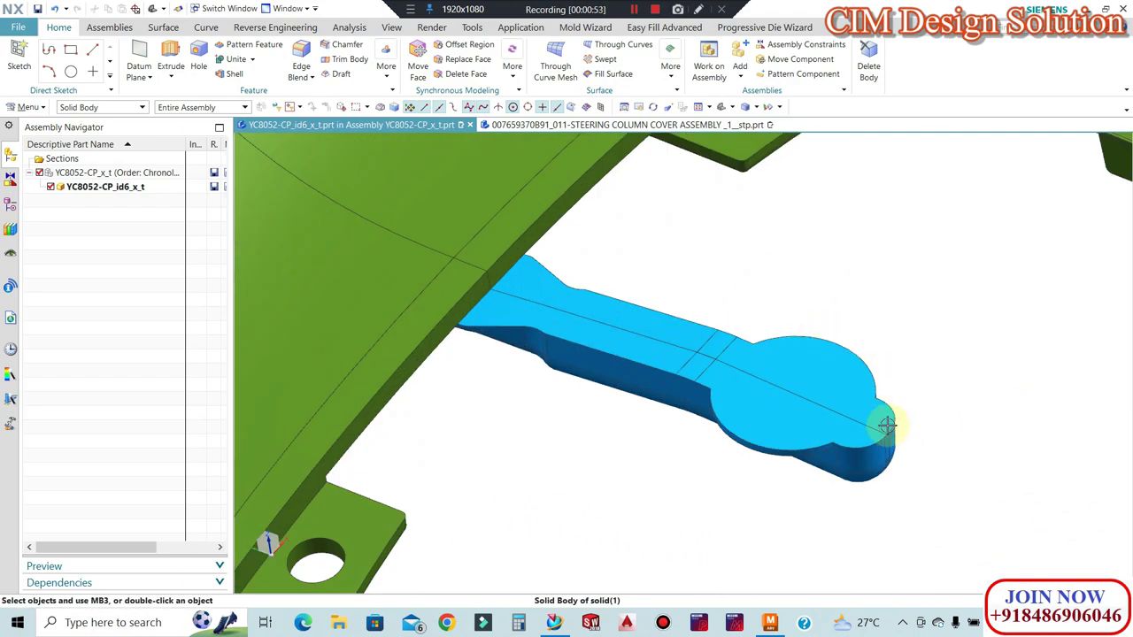
pyautogui.scroll(1, 886, 426)
pyautogui.scroll(2, 767, 425)
pyautogui.scroll(3, 791, 393)
pyautogui.moveTo(762, 442)
pyautogui.mouseDown(button='middle')
pyautogui.moveTo(771, 348)
pyautogui.moveTo(784, 374)
pyautogui.mouseUp(button='middle')
pyautogui.scroll(-2, 786, 375)
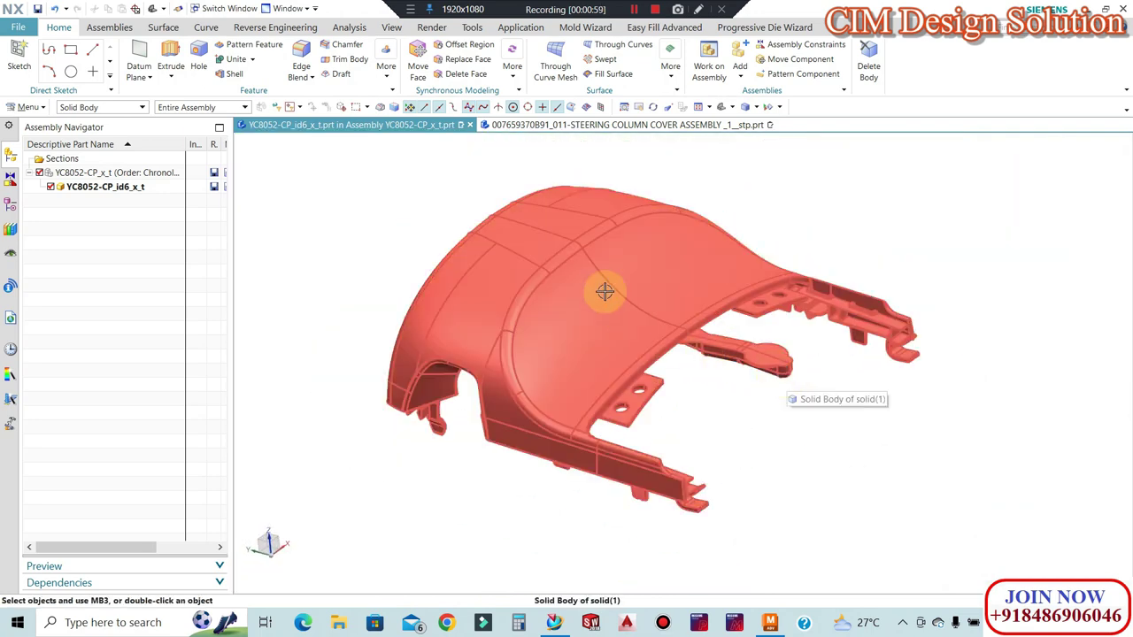
pyautogui.scroll(-1, 770, 209)
pyautogui.scroll(-2, 766, 384)
pyautogui.scroll(-2, 734, 335)
pyautogui.scroll(-2, 734, 335)
pyautogui.scroll(-1, 718, 295)
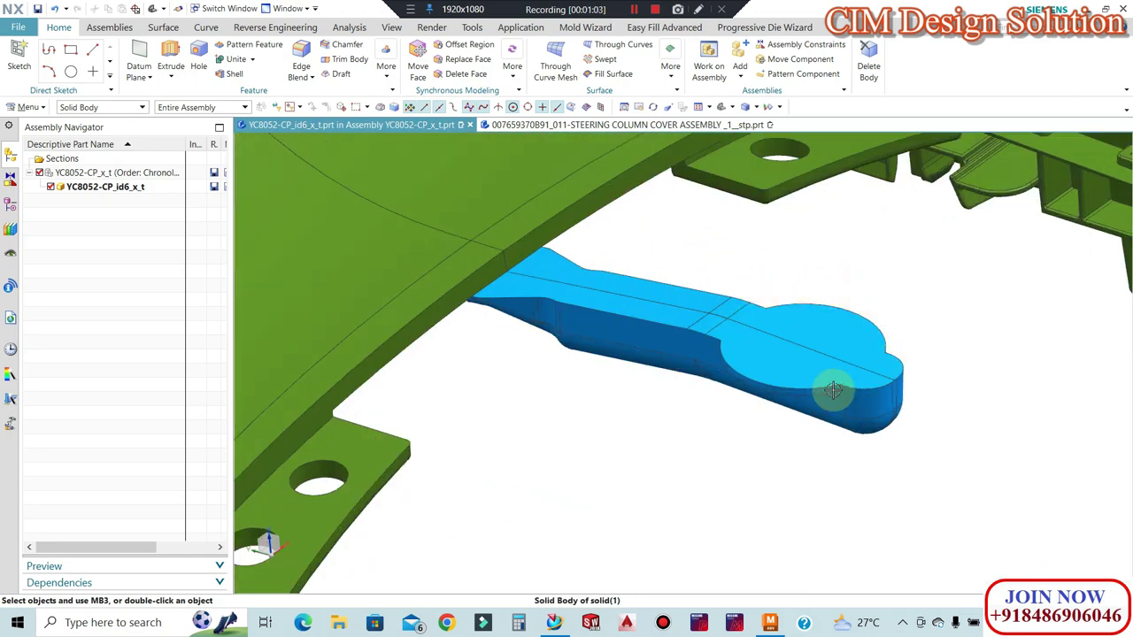
pyautogui.scroll(2, 742, 345)
pyautogui.scroll(1, 758, 355)
pyautogui.scroll(-1, 780, 337)
pyautogui.scroll(-1, 718, 329)
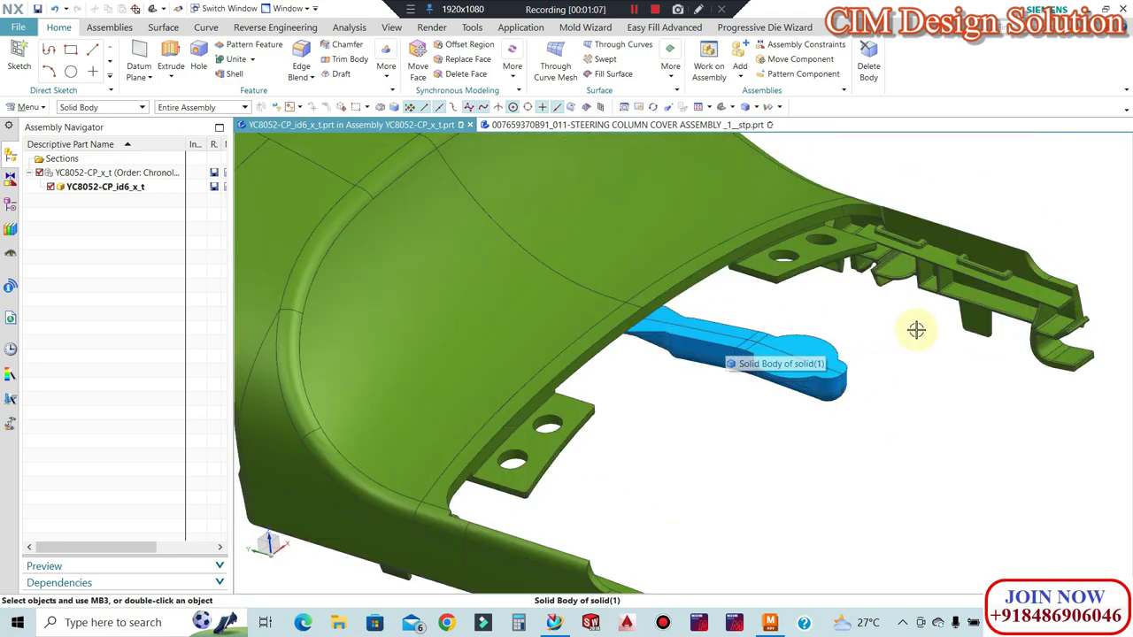
pyautogui.scroll(-2, 655, 317)
pyautogui.scroll(2, 753, 332)
pyautogui.scroll(-2, 855, 355)
pyautogui.scroll(4, 785, 346)
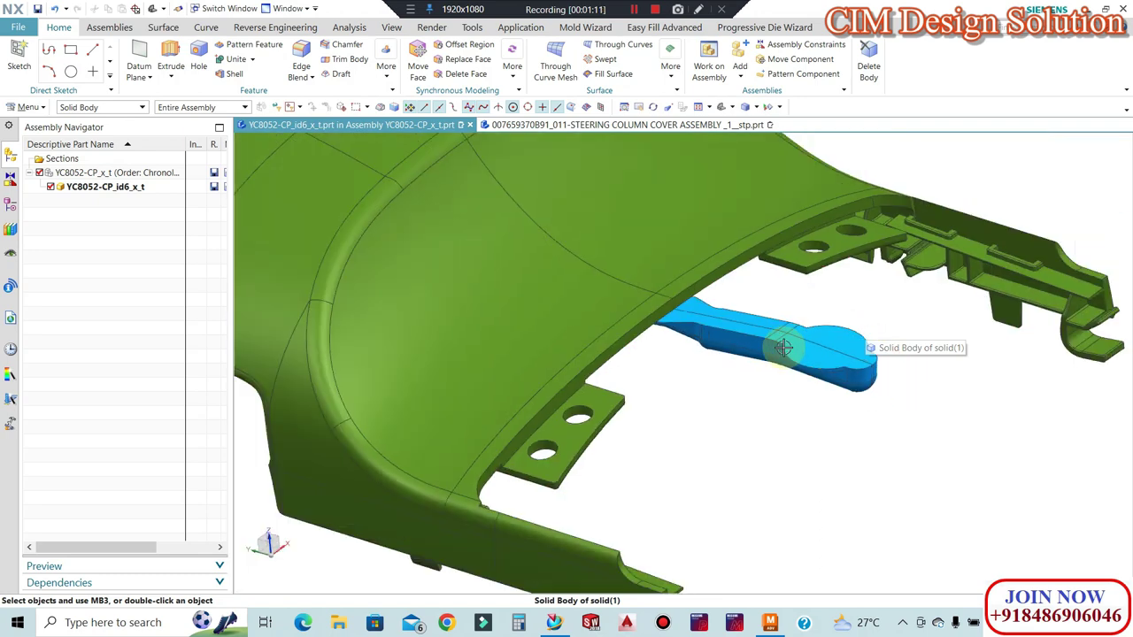
pyautogui.scroll(2, 784, 346)
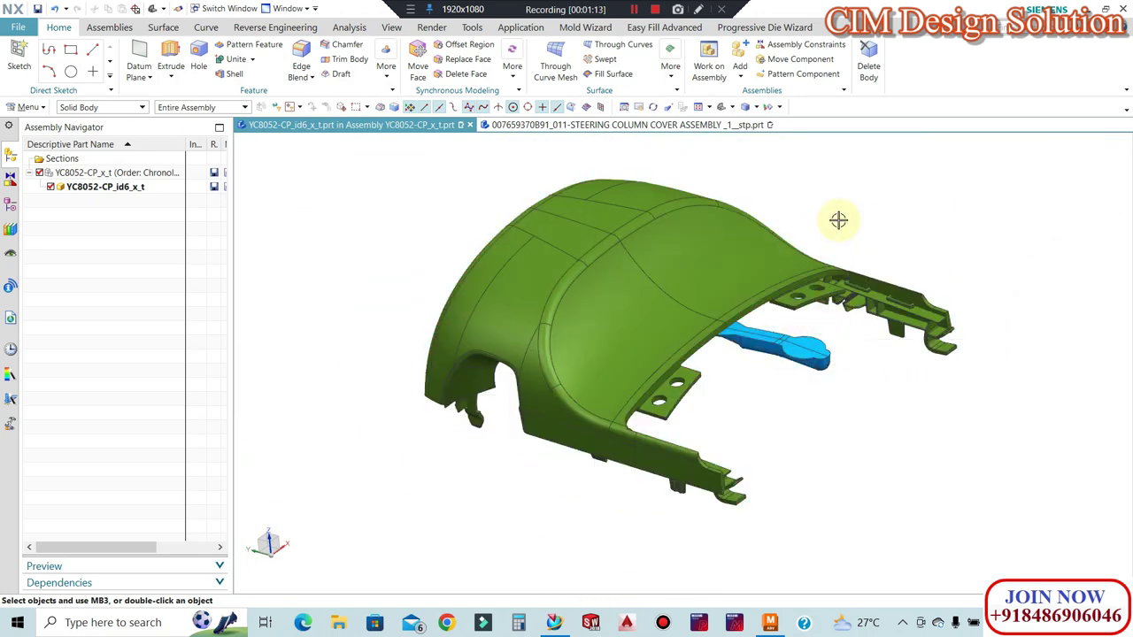
pyautogui.scroll(-1, 792, 320)
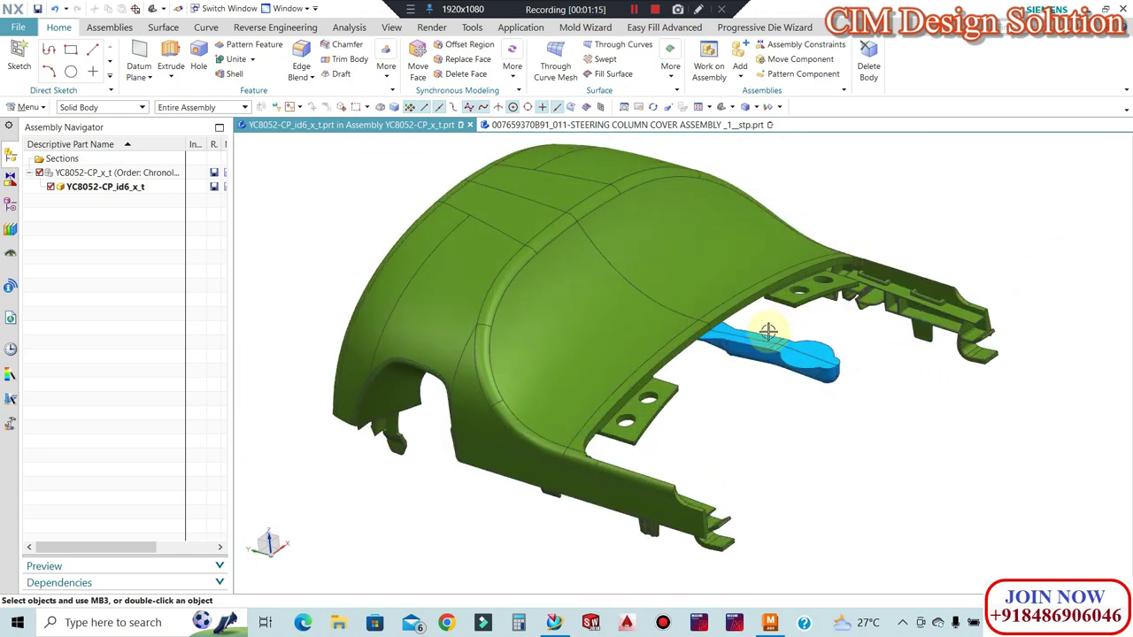
pyautogui.moveTo(694, 351)
pyautogui.mouseDown(button='middle')
pyautogui.moveTo(740, 330)
pyautogui.moveTo(761, 376)
pyautogui.mouseUp(button='middle')
pyautogui.scroll(1, 833, 380)
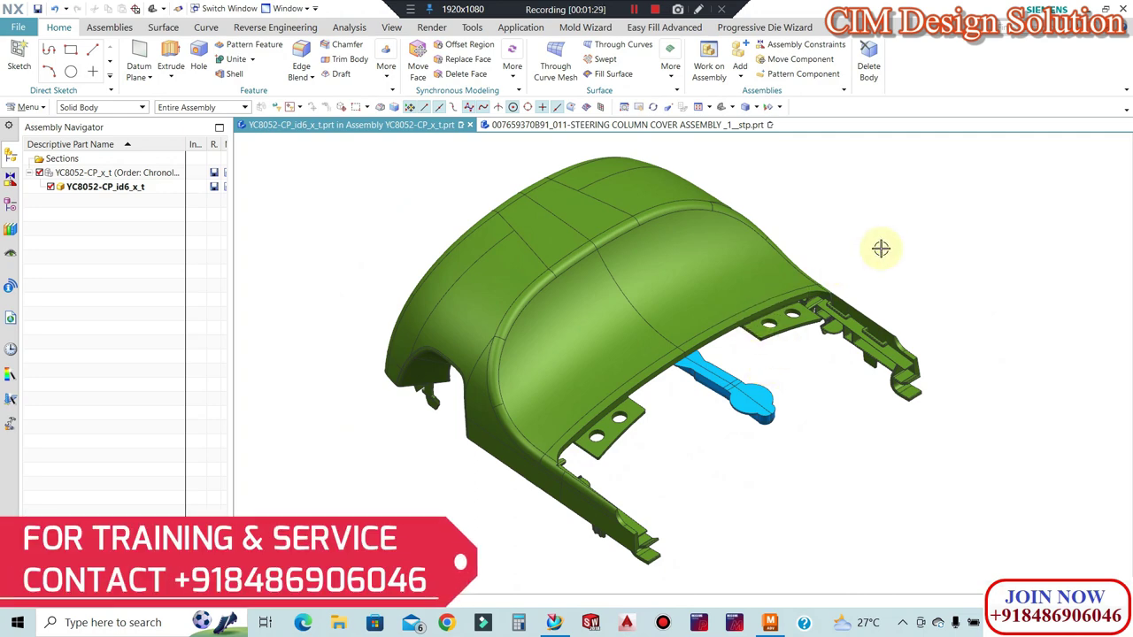
pyautogui.moveTo(715, 336)
pyautogui.mouseDown(button='middle')
pyautogui.moveTo(749, 293)
pyautogui.moveTo(764, 202)
pyautogui.moveTo(764, 248)
pyautogui.moveTo(731, 324)
pyautogui.moveTo(698, 345)
pyautogui.moveTo(716, 309)
pyautogui.moveTo(714, 321)
pyautogui.moveTo(579, 352)
pyautogui.moveTo(568, 313)
pyautogui.mouseUp(button='middle')
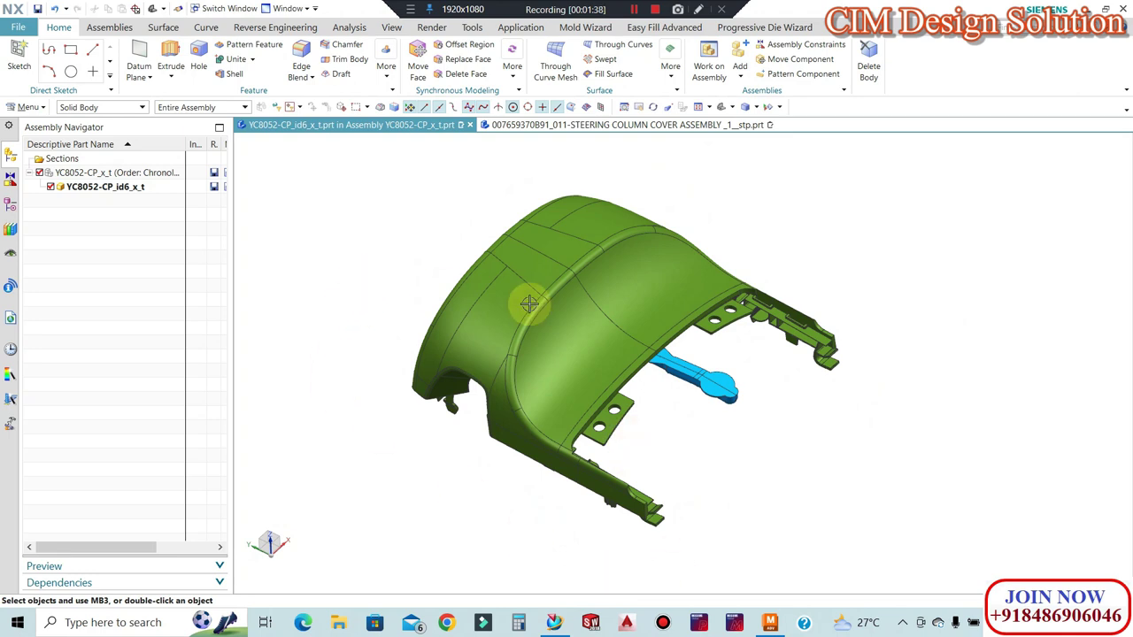
pyautogui.scroll(2, 525, 308)
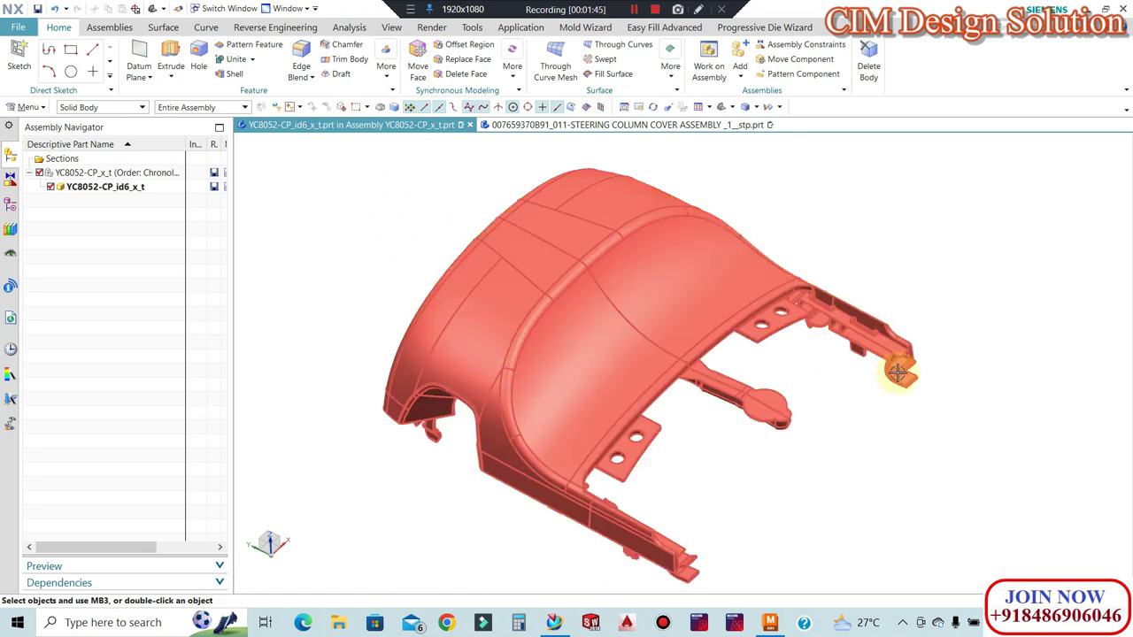
pyautogui.moveTo(524, 358)
pyautogui.mouseDown(button='middle')
pyautogui.moveTo(468, 298)
pyautogui.moveTo(493, 380)
pyautogui.moveTo(456, 405)
pyautogui.moveTo(558, 319)
pyautogui.moveTo(537, 272)
pyautogui.moveTo(602, 283)
pyautogui.moveTo(619, 319)
pyautogui.moveTo(628, 307)
pyautogui.moveTo(629, 349)
pyautogui.moveTo(661, 384)
pyautogui.moveTo(619, 319)
pyautogui.moveTo(632, 301)
pyautogui.moveTo(543, 283)
pyautogui.mouseUp(button='middle')
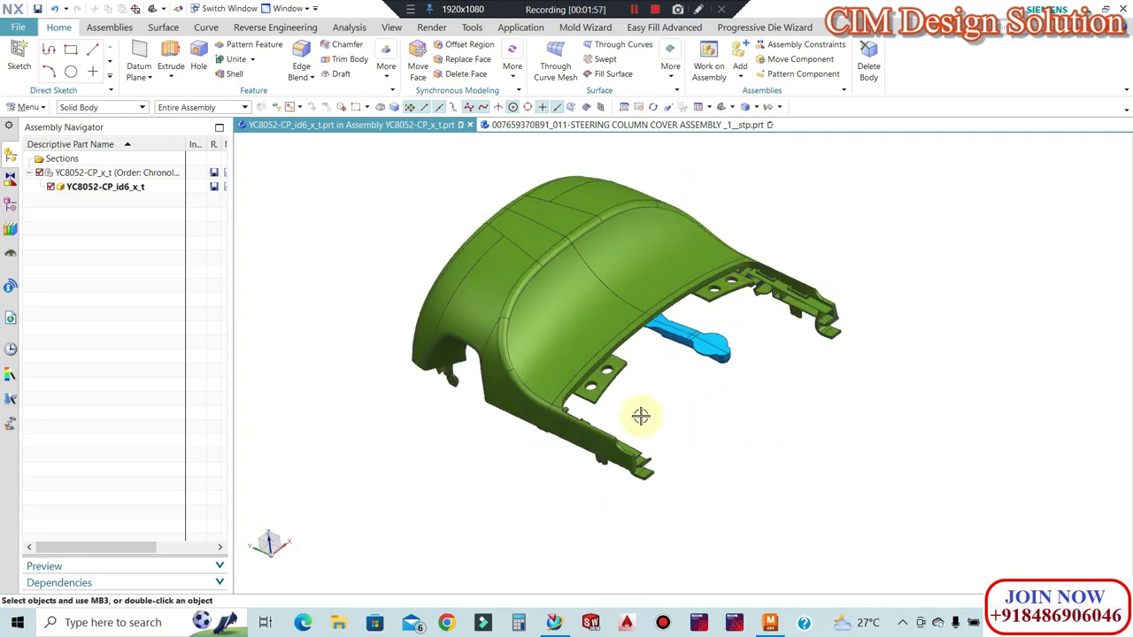
pyautogui.scroll(3, 641, 416)
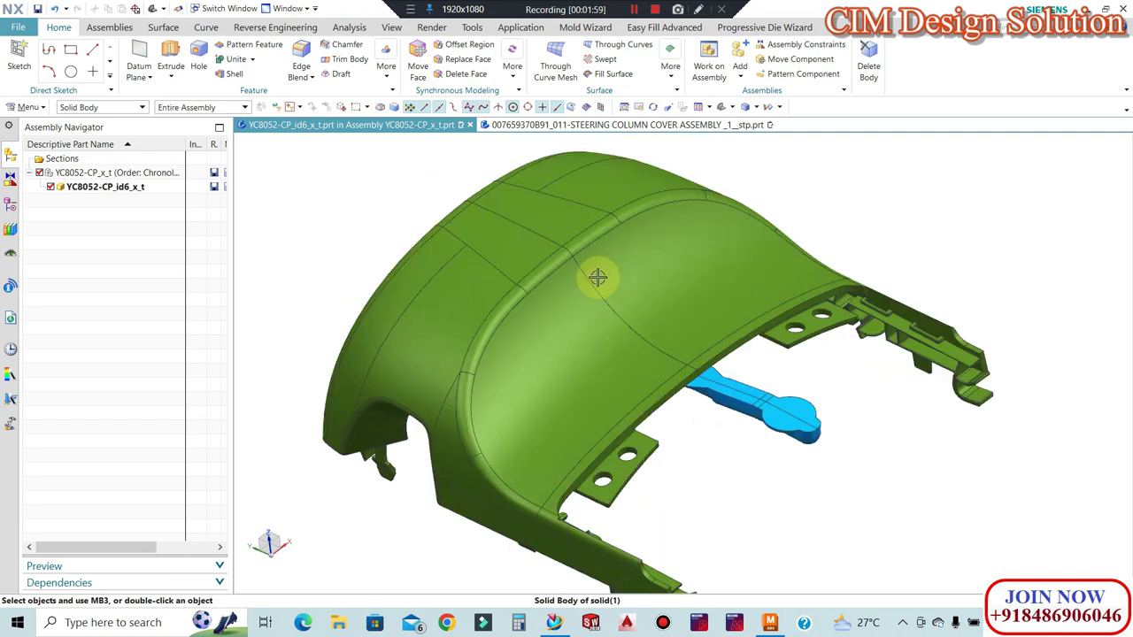
pyautogui.moveTo(705, 299); pyautogui.dragTo(660, 388, button='middle')
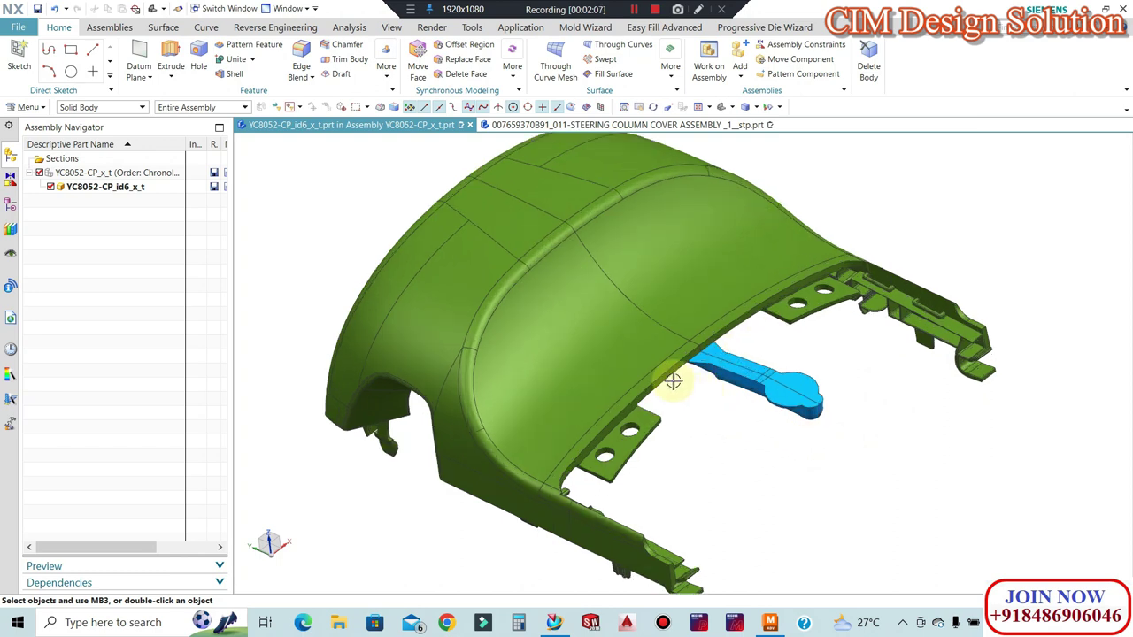
pyautogui.moveTo(699, 392); pyautogui.dragTo(696, 327, button='middle')
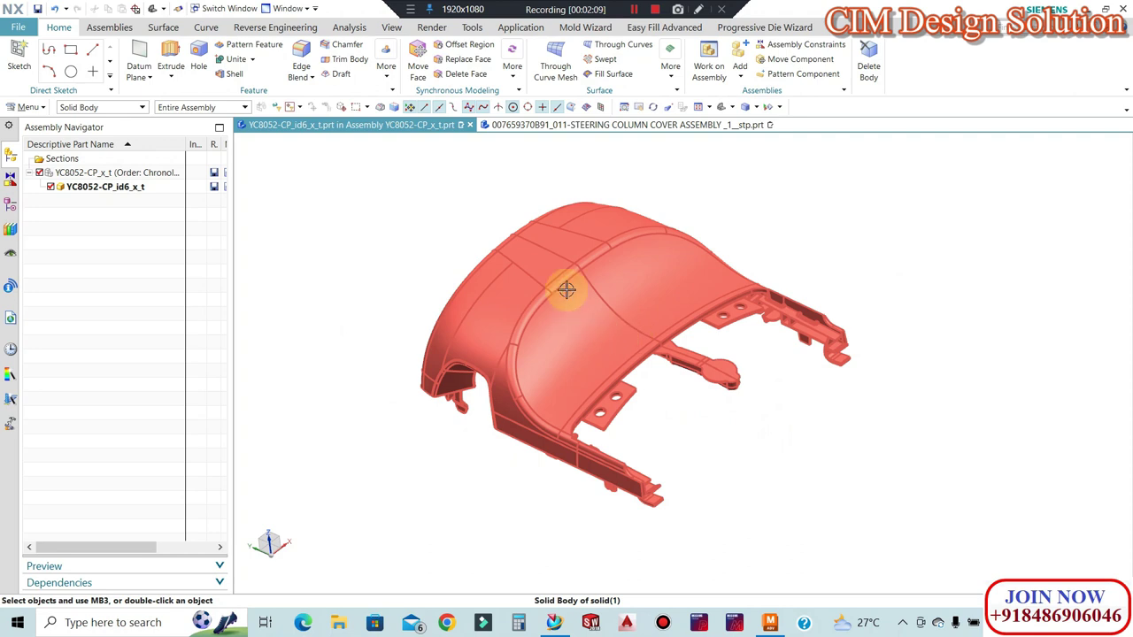
pyautogui.scroll(2, 776, 316)
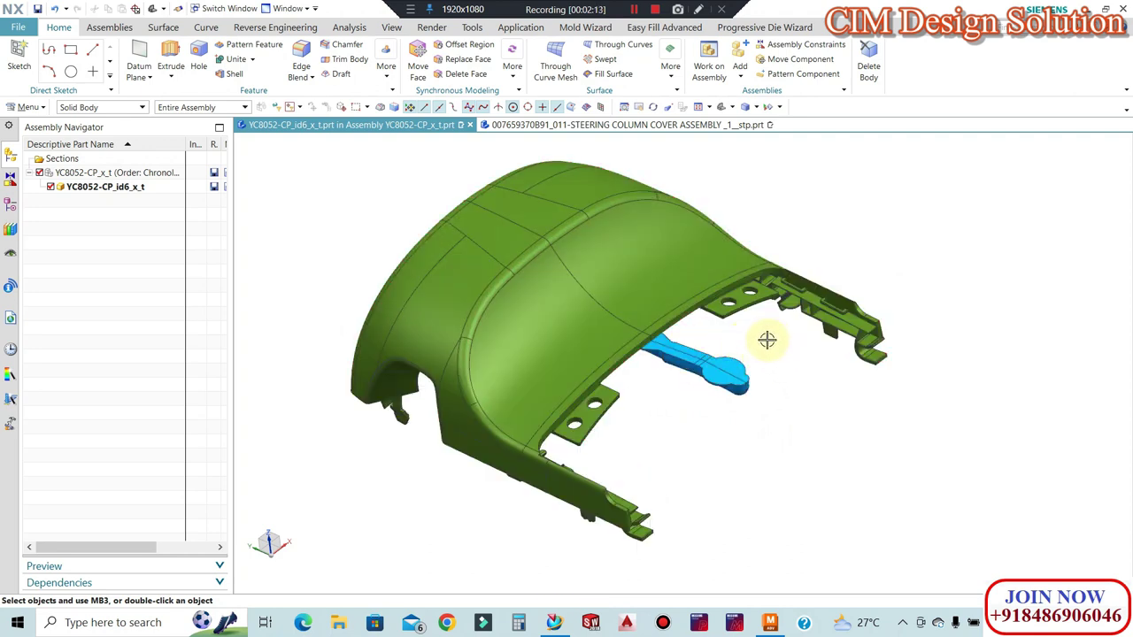
pyautogui.scroll(2, 695, 323)
pyautogui.scroll(1, 715, 381)
pyautogui.scroll(-1, 715, 380)
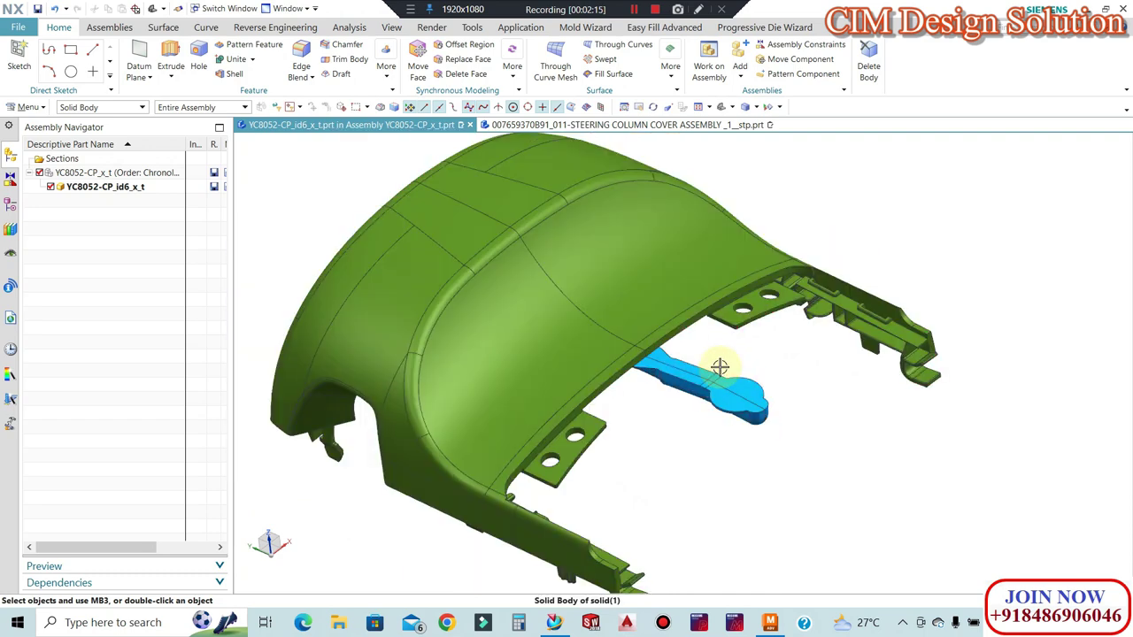
pyautogui.moveTo(651, 283); pyautogui.dragTo(644, 222, button='middle')
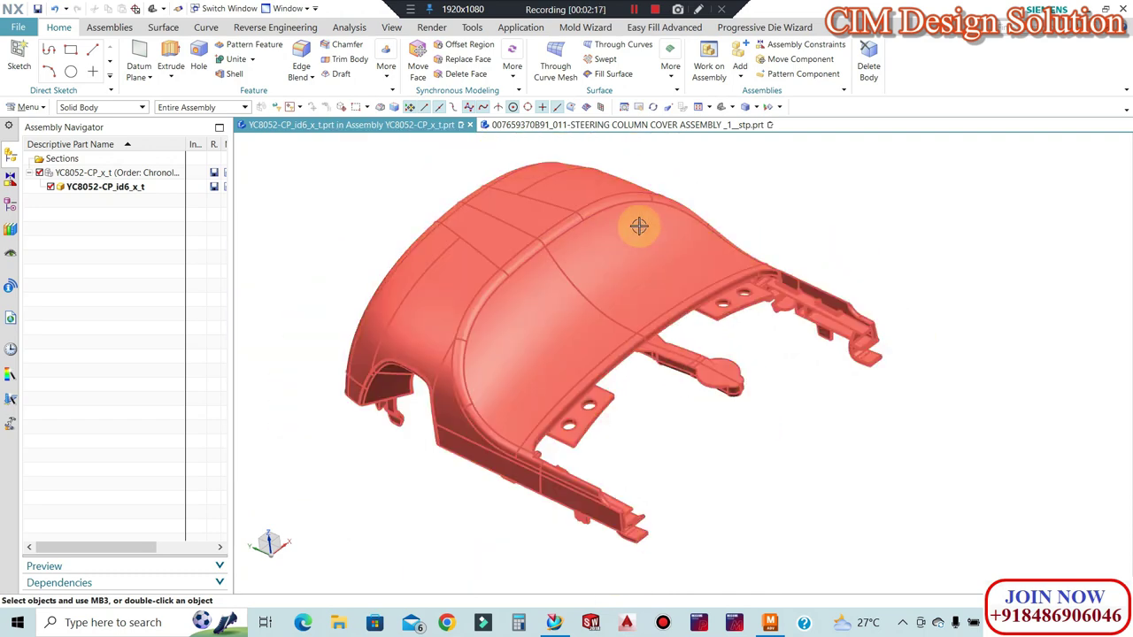
pyautogui.scroll(1, 604, 198)
pyautogui.scroll(-1, 611, 203)
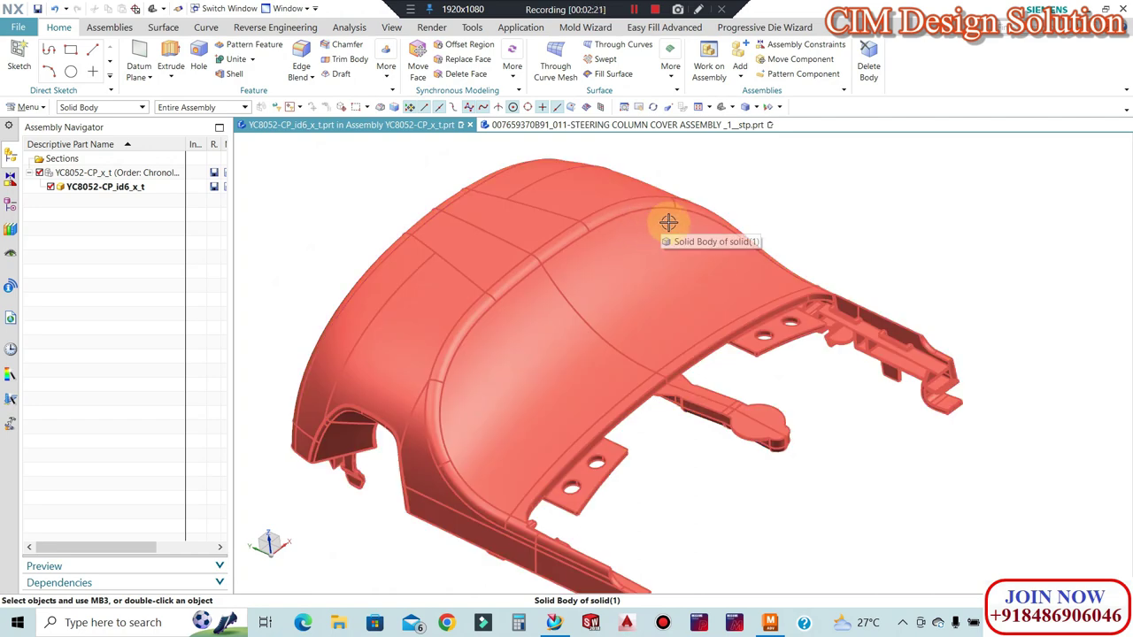
pyautogui.scroll(-1, 701, 278)
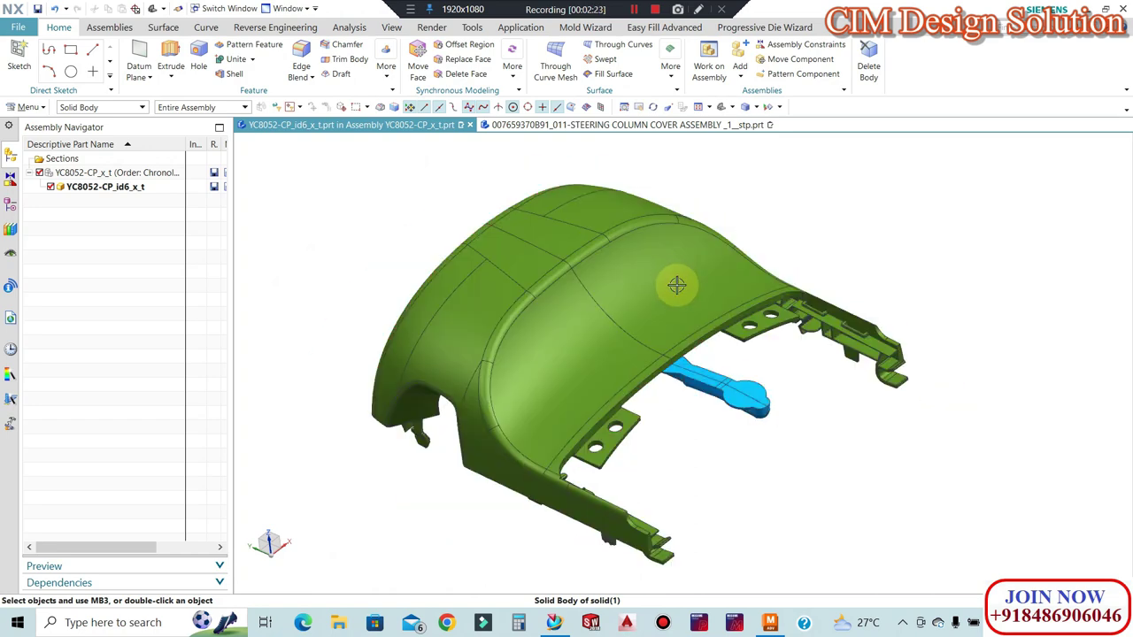
pyautogui.scroll(1, 696, 441)
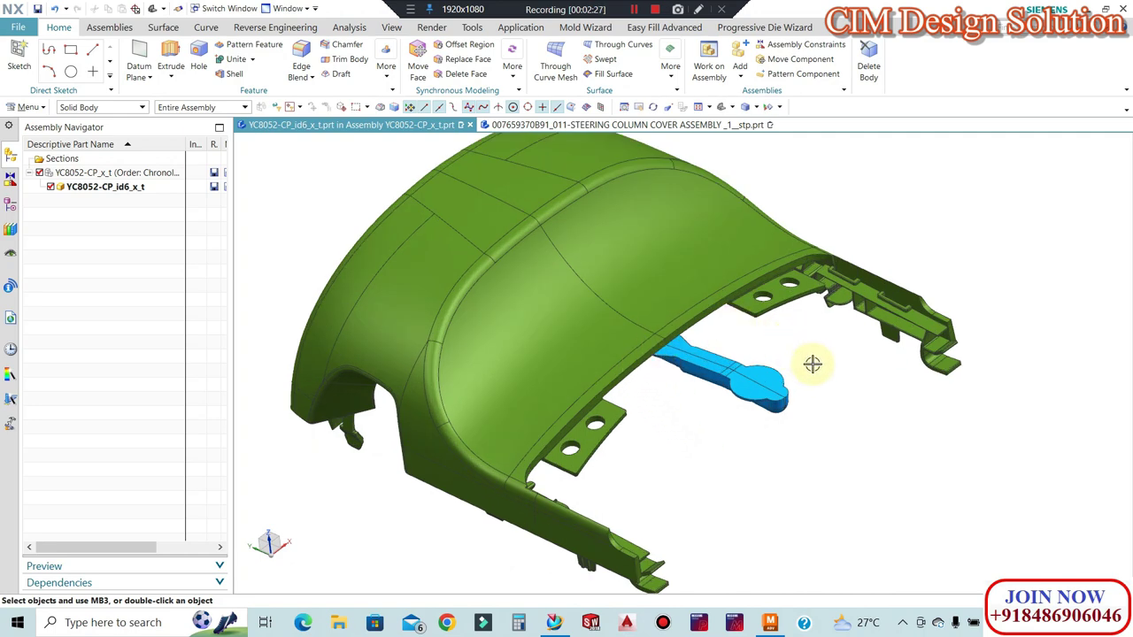
pyautogui.scroll(-1, 753, 390)
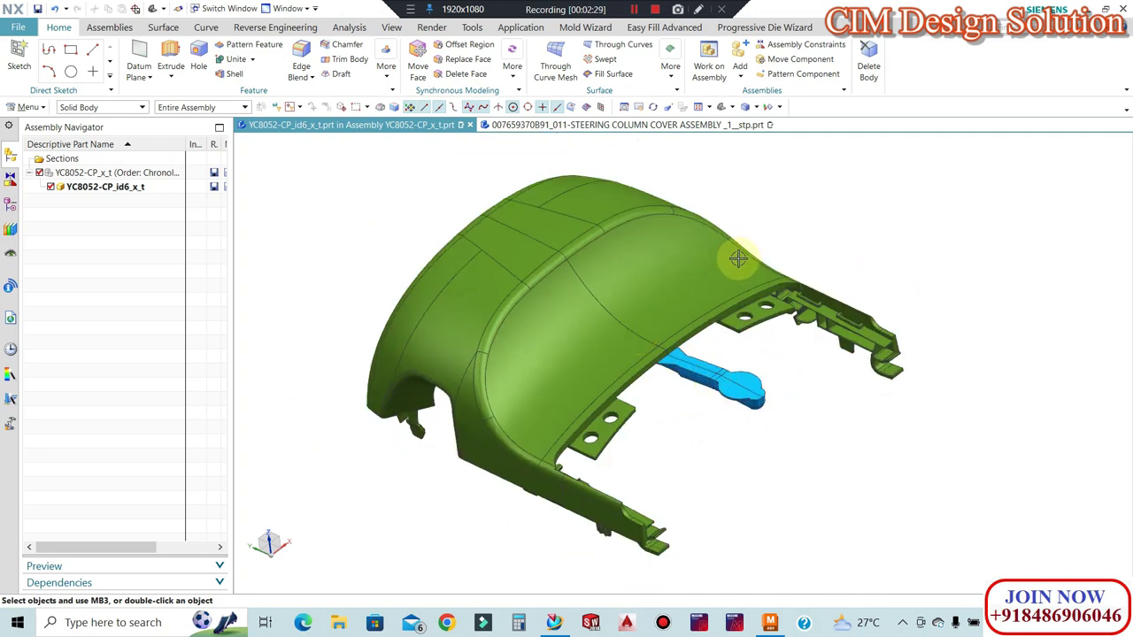
pyautogui.moveTo(650, 331)
pyautogui.mouseDown(button='middle')
pyautogui.moveTo(652, 309)
pyautogui.moveTo(648, 322)
pyautogui.moveTo(757, 357)
pyautogui.moveTo(765, 249)
pyautogui.moveTo(628, 236)
pyautogui.mouseUp(button='middle')
pyautogui.scroll(3, 633, 236)
pyautogui.scroll(-3, 637, 301)
pyautogui.moveTo(670, 273)
pyautogui.mouseDown(button='middle')
pyautogui.moveTo(688, 273)
pyautogui.moveTo(602, 283)
pyautogui.mouseUp(button='middle')
pyautogui.moveTo(707, 301); pyautogui.dragTo(653, 325, button='middle')
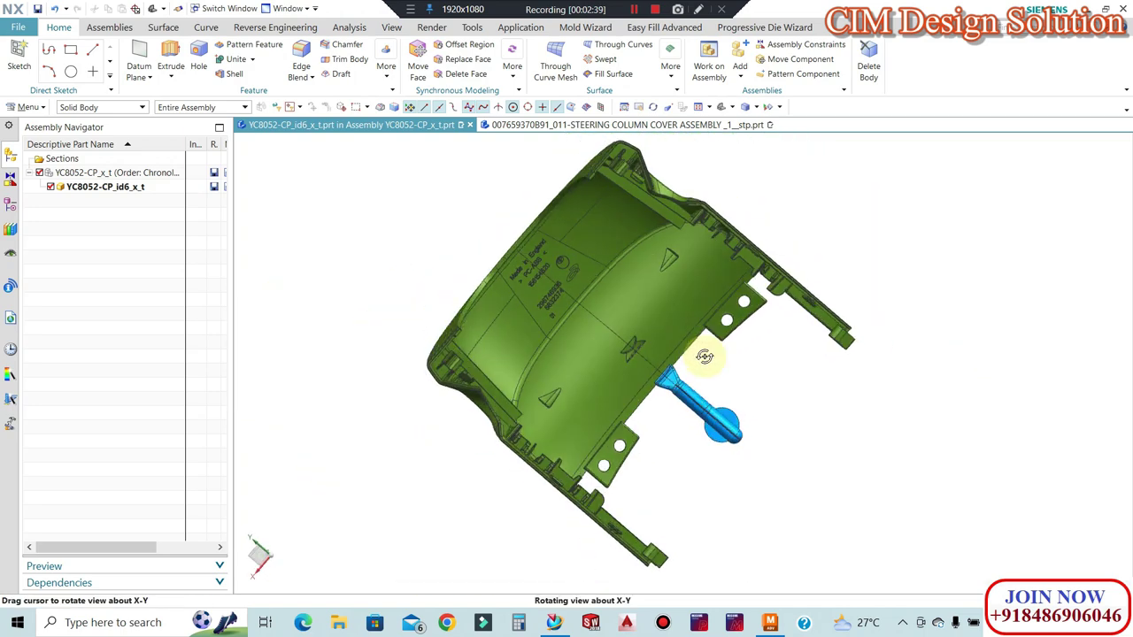
pyautogui.scroll(3, 653, 324)
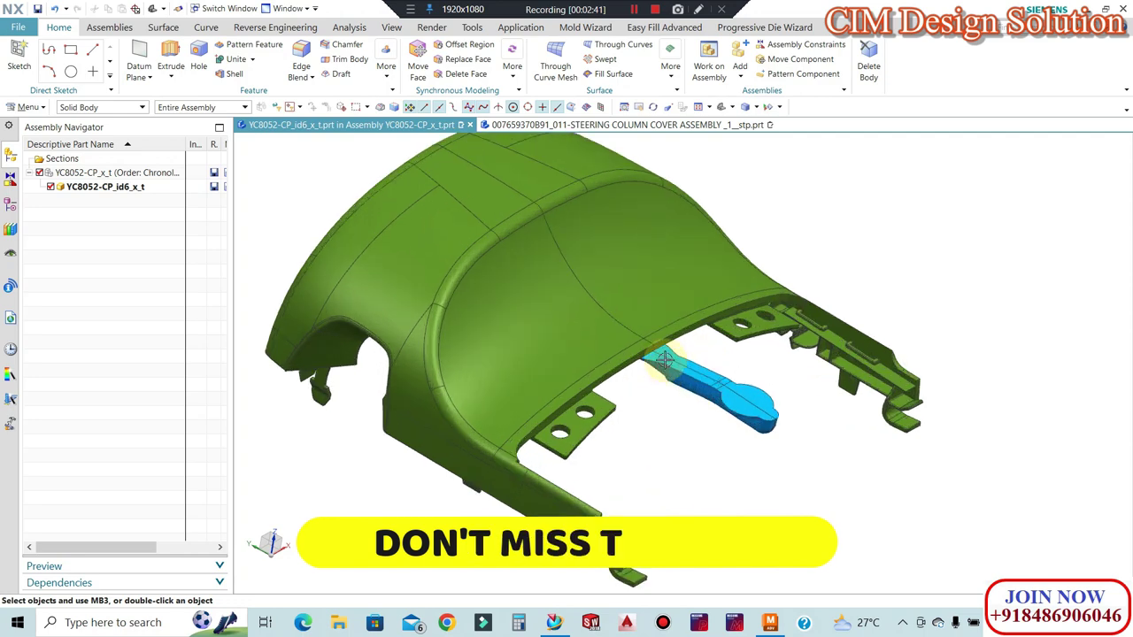
pyautogui.scroll(-4, 608, 344)
pyautogui.moveTo(607, 344)
pyautogui.mouseDown(button='middle')
pyautogui.moveTo(644, 405)
pyautogui.moveTo(653, 385)
pyautogui.mouseUp(button='middle')
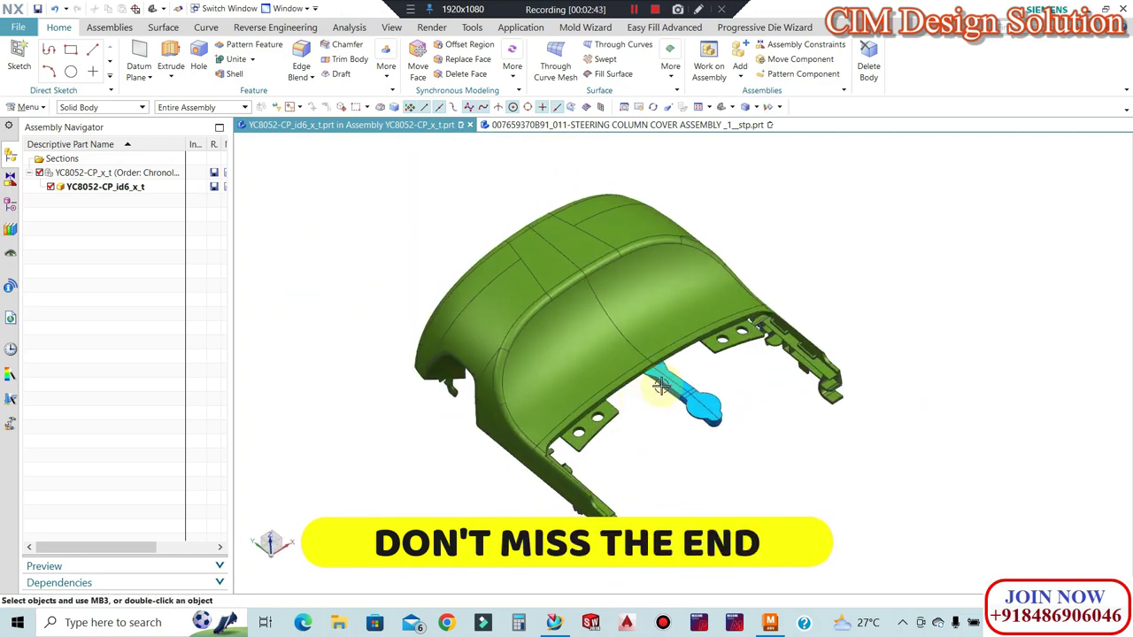
pyautogui.scroll(1, 655, 350)
pyautogui.scroll(2, 670, 364)
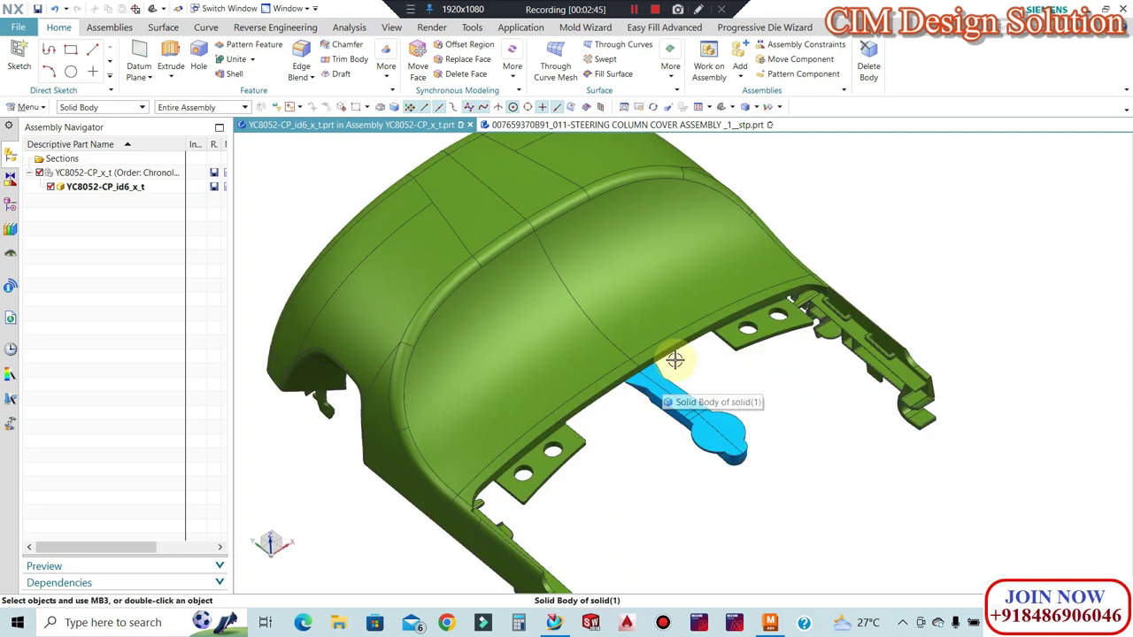
pyautogui.scroll(-2, 699, 353)
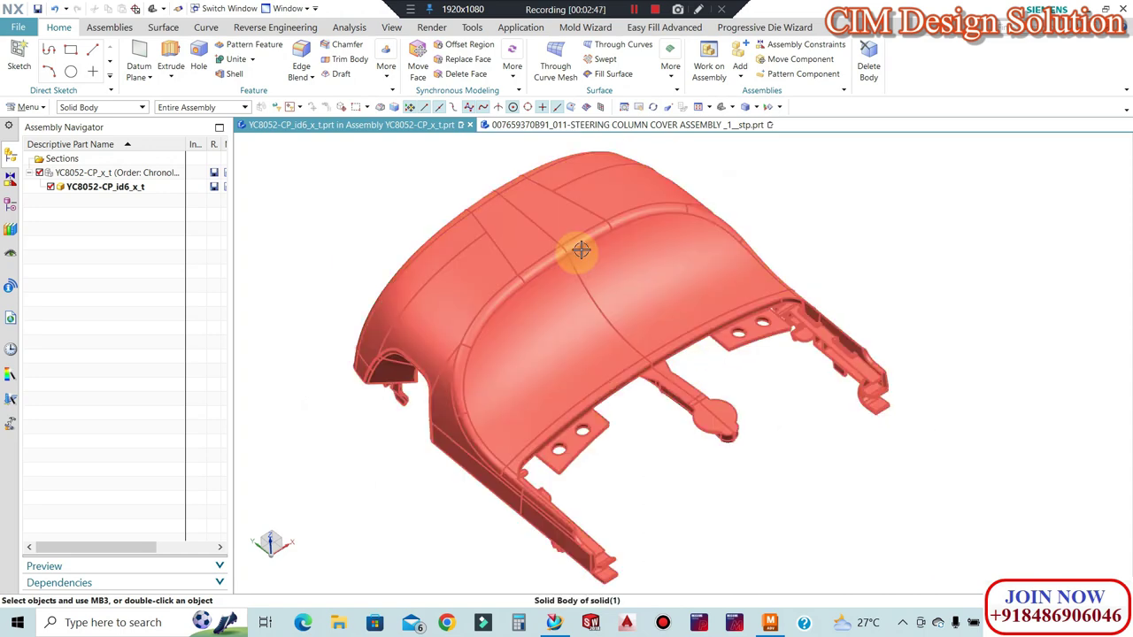
pyautogui.scroll(2, 721, 356)
pyautogui.scroll(-2, 678, 329)
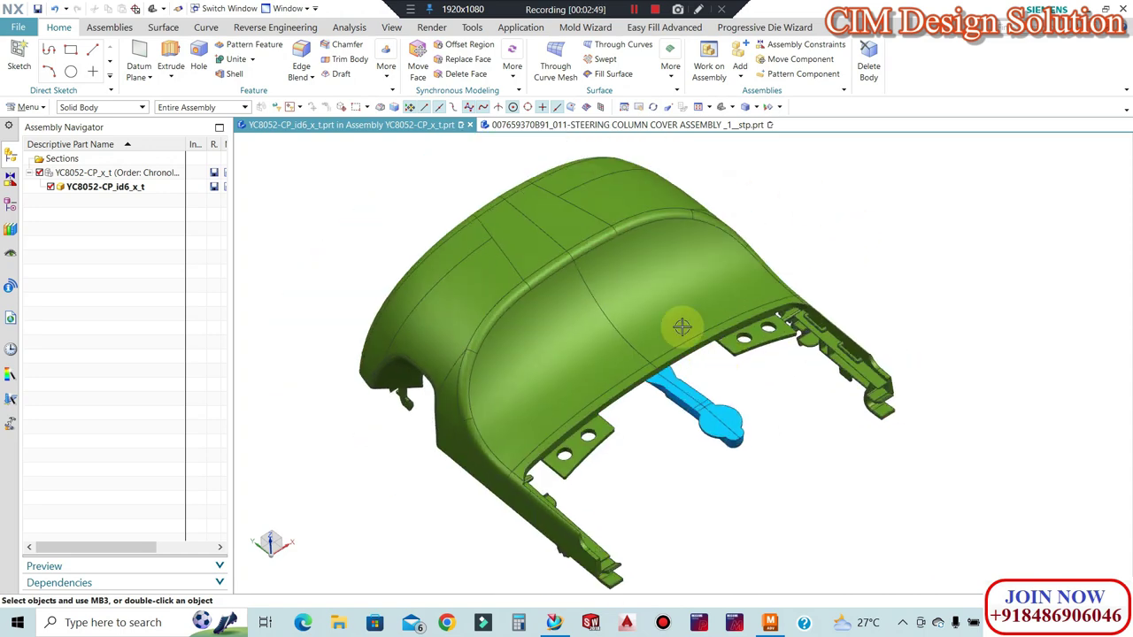
pyautogui.moveTo(705, 393); pyautogui.dragTo(653, 352, button='middle')
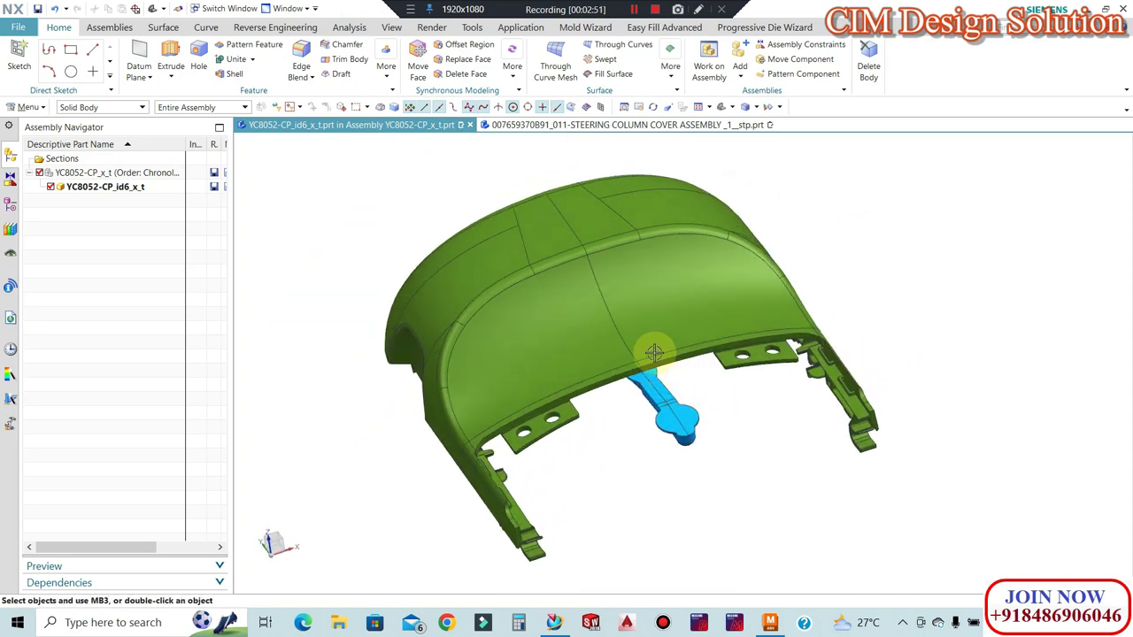
pyautogui.moveTo(703, 326); pyautogui.dragTo(738, 329, button='middle')
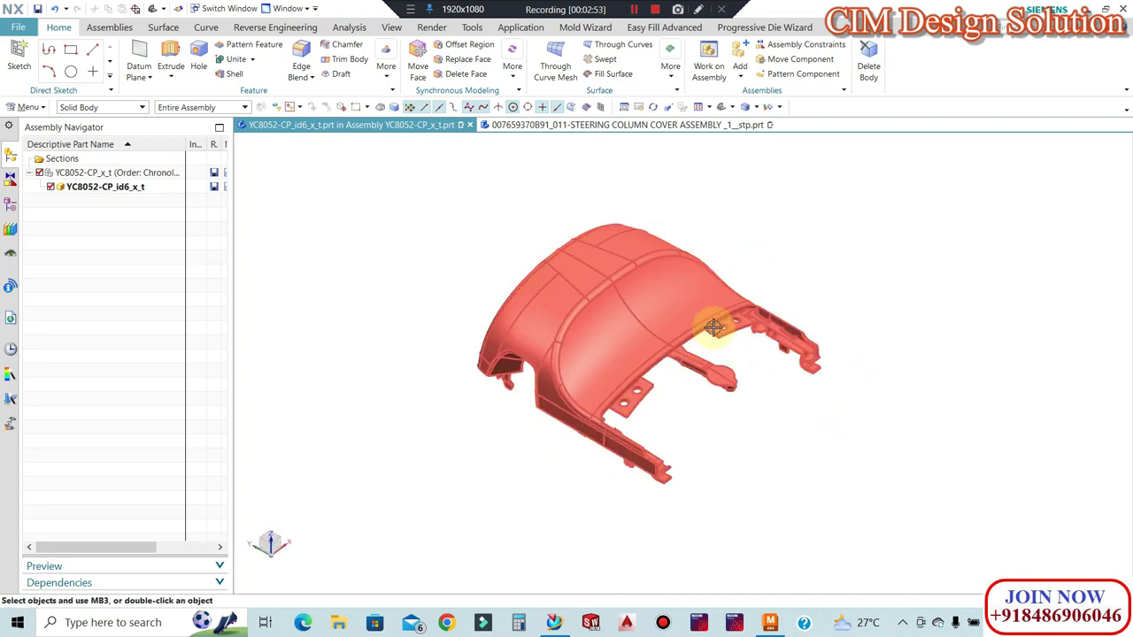
pyautogui.moveTo(716, 375); pyautogui.dragTo(576, 375, button='middle')
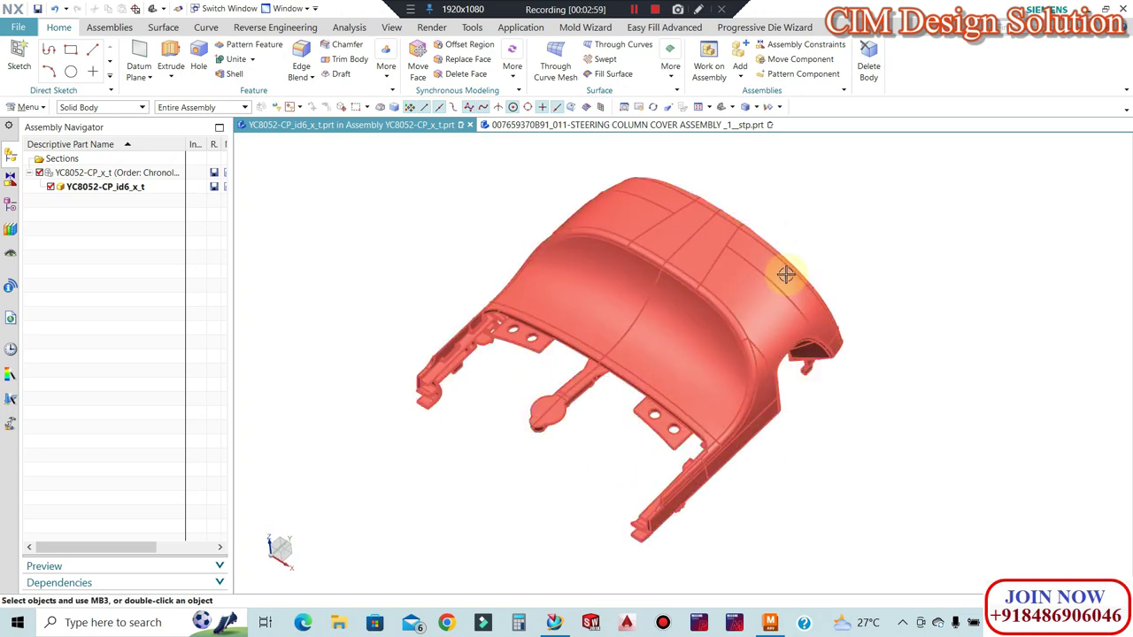
pyautogui.moveTo(759, 344); pyautogui.dragTo(760, 404, button='middle')
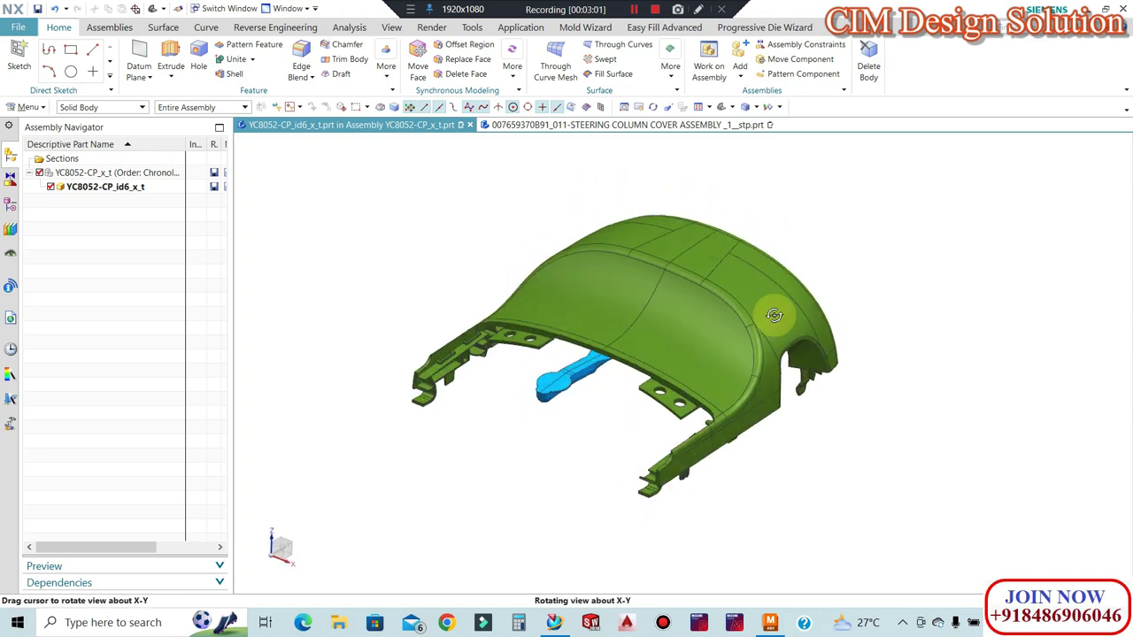
pyautogui.moveTo(703, 334); pyautogui.dragTo(684, 355, button='middle')
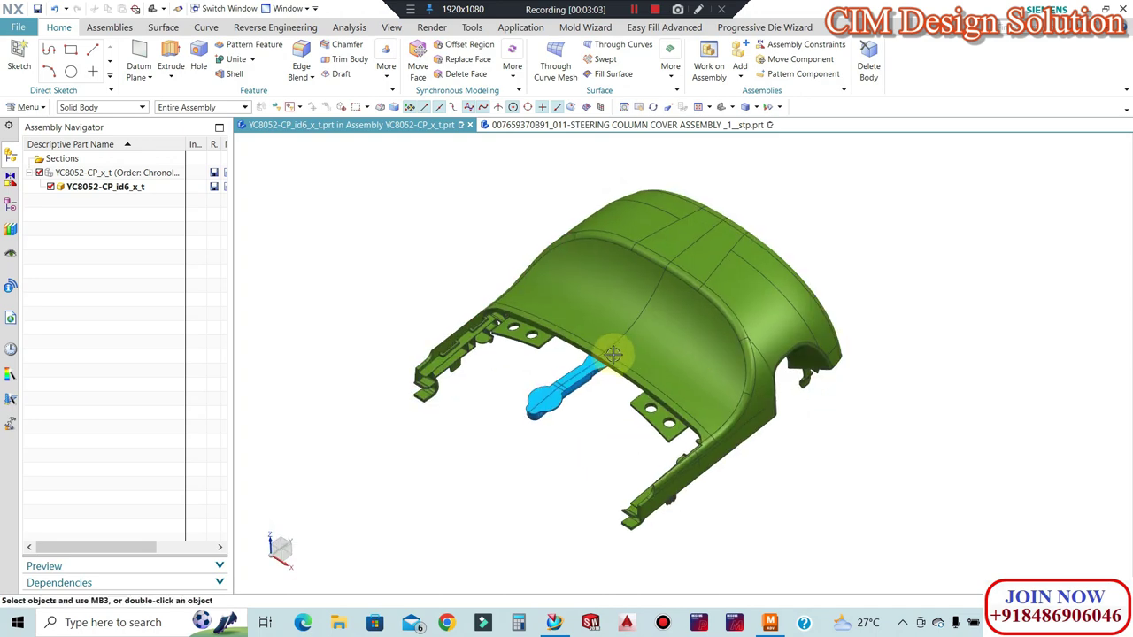
pyautogui.moveTo(609, 434)
pyautogui.mouseDown(button='middle')
pyautogui.moveTo(590, 407)
pyautogui.moveTo(567, 319)
pyautogui.mouseUp(button='middle')
pyautogui.scroll(3, 585, 514)
pyautogui.scroll(3, 625, 270)
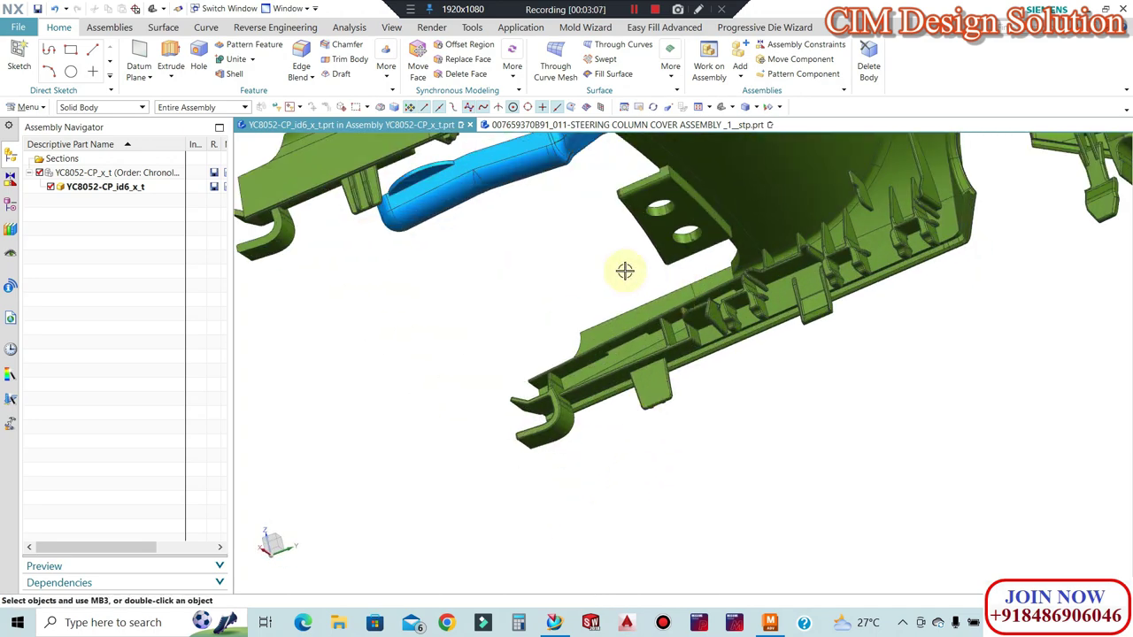
pyautogui.moveTo(603, 394); pyautogui.dragTo(661, 407, button='middle')
pyautogui.scroll(2, 579, 382)
pyautogui.scroll(2, 757, 307)
pyautogui.moveTo(757, 308); pyautogui.dragTo(539, 321, button='middle')
pyautogui.scroll(-2, 539, 321)
pyautogui.scroll(-2, 829, 416)
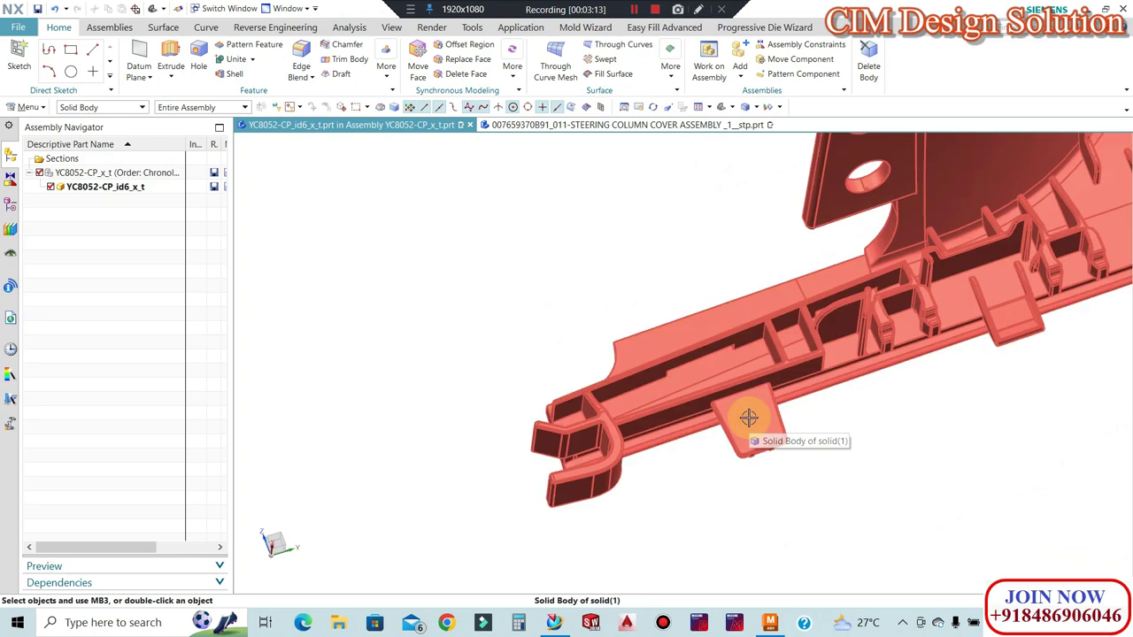
pyautogui.moveTo(635, 386)
pyautogui.mouseDown(button='middle')
pyautogui.moveTo(663, 369)
pyautogui.moveTo(649, 366)
pyautogui.moveTo(669, 386)
pyautogui.moveTo(670, 321)
pyautogui.moveTo(703, 366)
pyautogui.moveTo(579, 389)
pyautogui.moveTo(792, 324)
pyautogui.moveTo(809, 291)
pyautogui.moveTo(809, 316)
pyautogui.mouseUp(button='middle')
pyautogui.scroll(2, 853, 245)
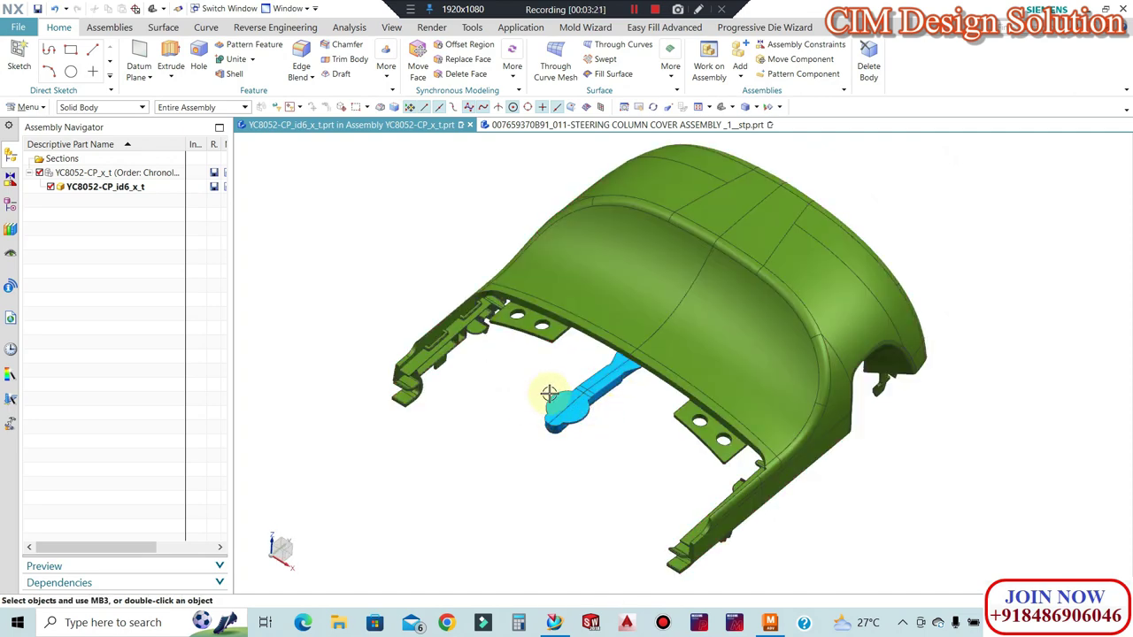
pyautogui.scroll(-2, 538, 402)
pyautogui.moveTo(537, 402)
pyautogui.mouseDown(button='middle')
pyautogui.moveTo(549, 354)
pyautogui.moveTo(569, 409)
pyautogui.mouseUp(button='middle')
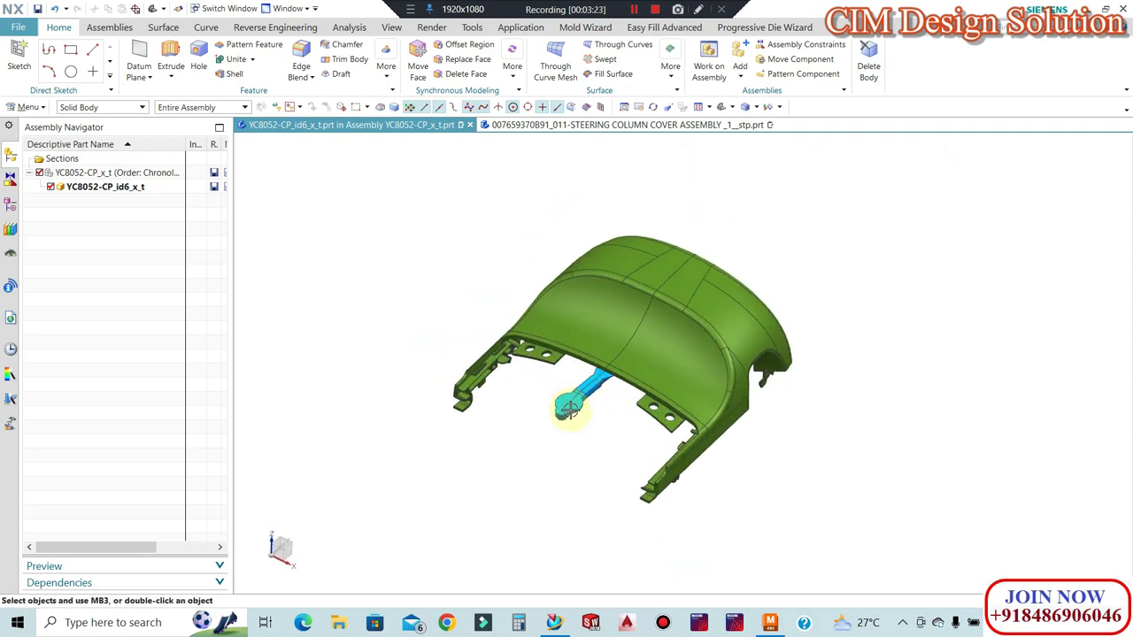
pyautogui.scroll(3, 570, 409)
pyautogui.scroll(2, 567, 406)
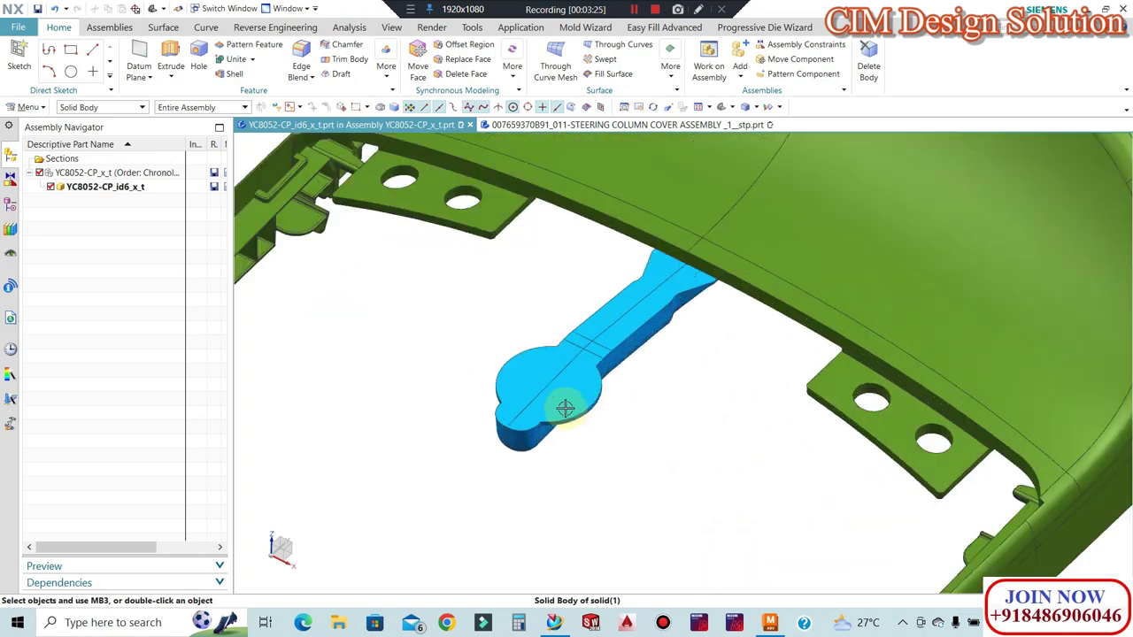
# Orbit and zoom around the green cover and blue arm, including the underside
pyautogui.scroll(2, 518, 321)
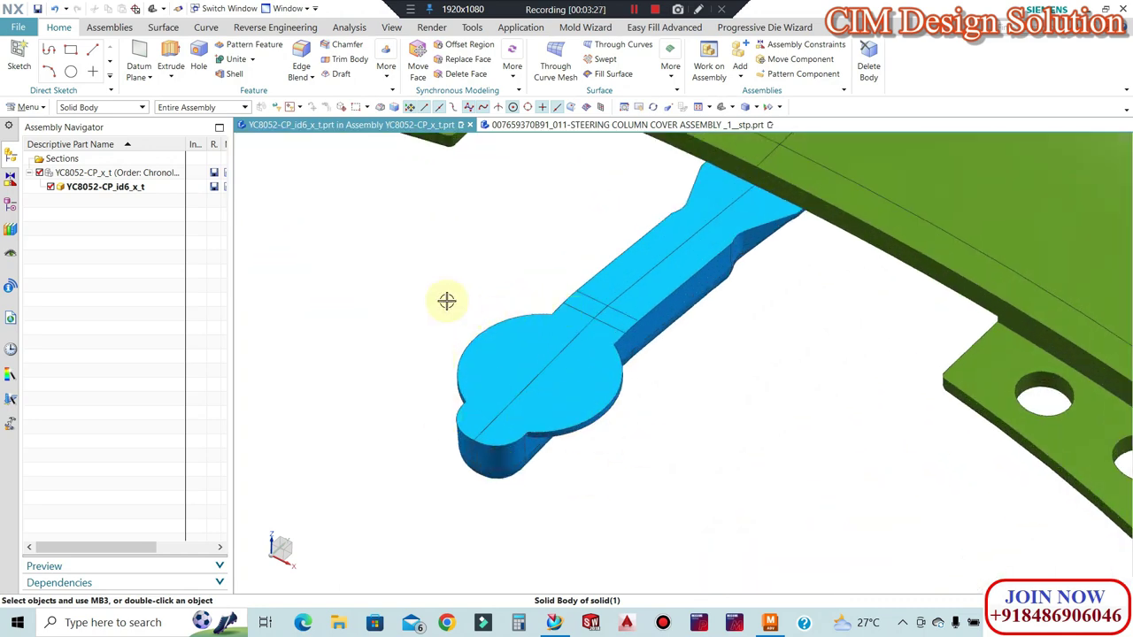
pyautogui.moveTo(602, 402)
pyautogui.mouseDown(button='middle')
pyautogui.moveTo(662, 375)
pyautogui.moveTo(682, 331)
pyautogui.moveTo(763, 248)
pyautogui.mouseUp(button='middle')
pyautogui.moveTo(660, 299); pyautogui.dragTo(652, 392, button='middle')
pyautogui.scroll(-3, 644, 469)
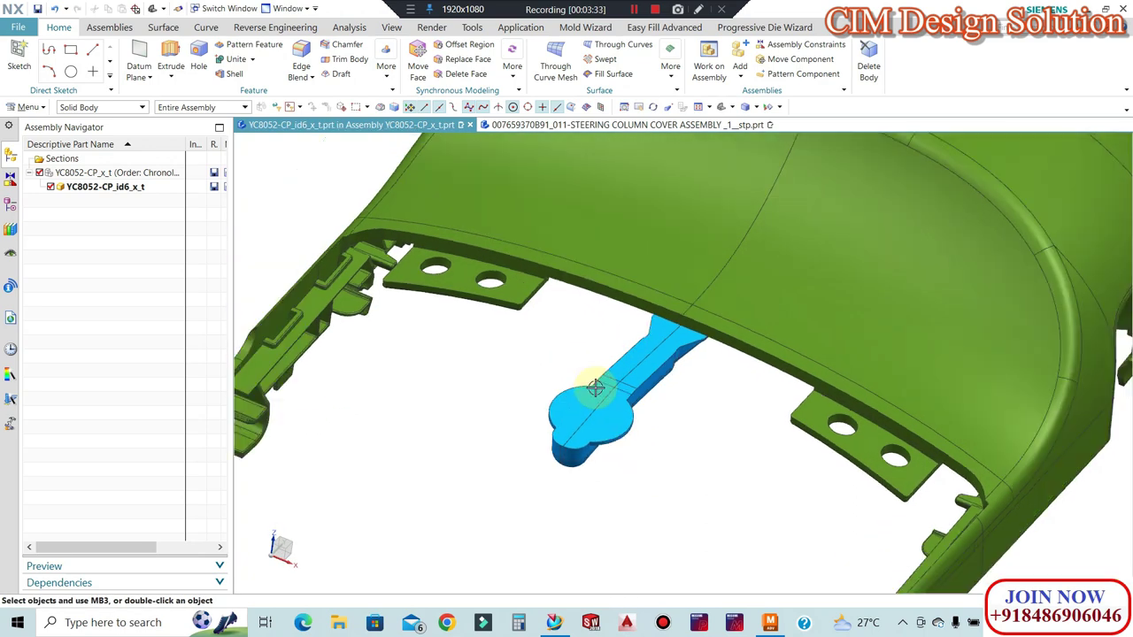
pyautogui.scroll(-1, 590, 390)
pyautogui.scroll(4, 652, 430)
pyautogui.scroll(1, 642, 403)
pyautogui.scroll(2, 664, 400)
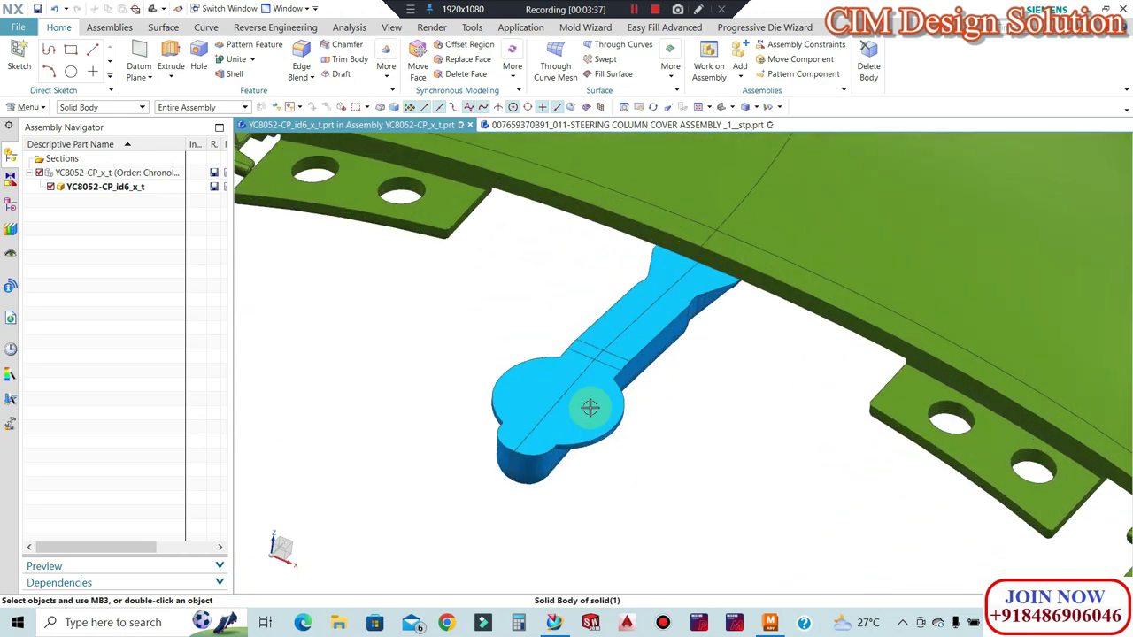
pyautogui.scroll(1, 591, 408)
pyautogui.scroll(1, 558, 387)
pyautogui.scroll(-2, 579, 362)
pyautogui.scroll(-3, 617, 422)
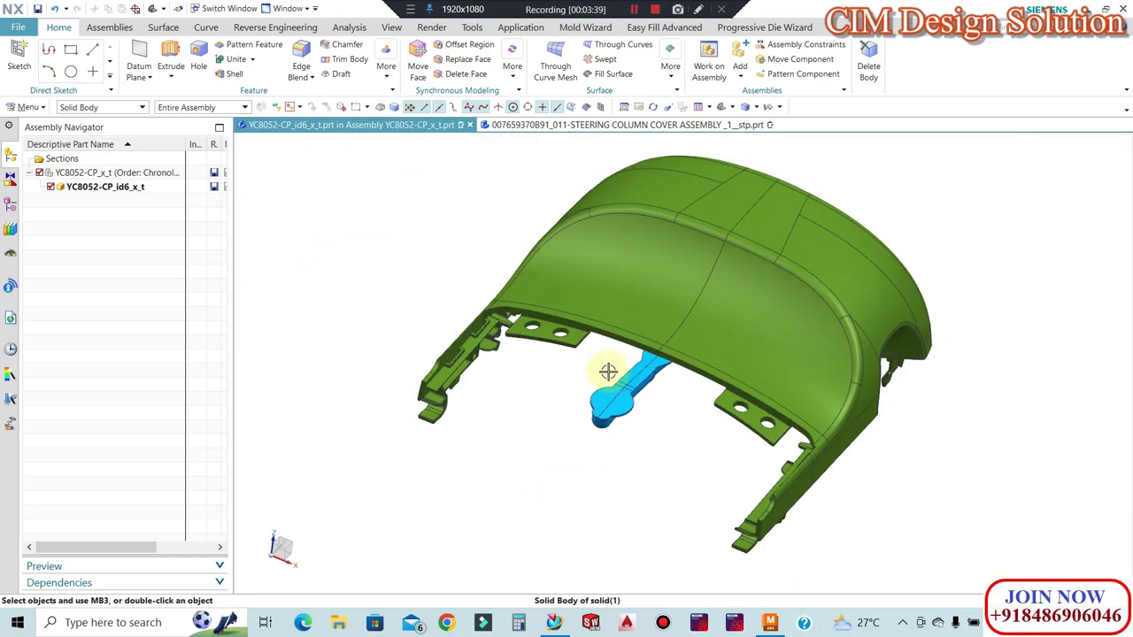
pyautogui.scroll(1, 624, 363)
pyautogui.scroll(1, 681, 483)
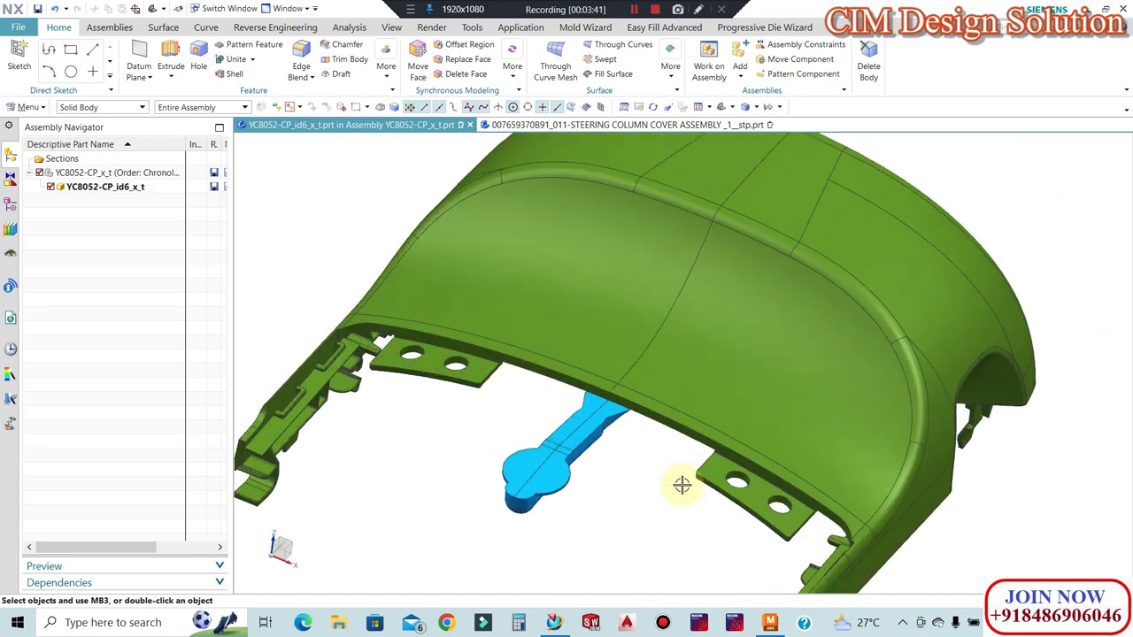
pyautogui.moveTo(671, 354)
pyautogui.mouseDown(button='middle')
pyautogui.moveTo(638, 398)
pyautogui.moveTo(595, 323)
pyautogui.moveTo(589, 246)
pyautogui.moveTo(473, 360)
pyautogui.mouseUp(button='middle')
pyautogui.scroll(1, 449, 290)
pyautogui.scroll(-1, 562, 329)
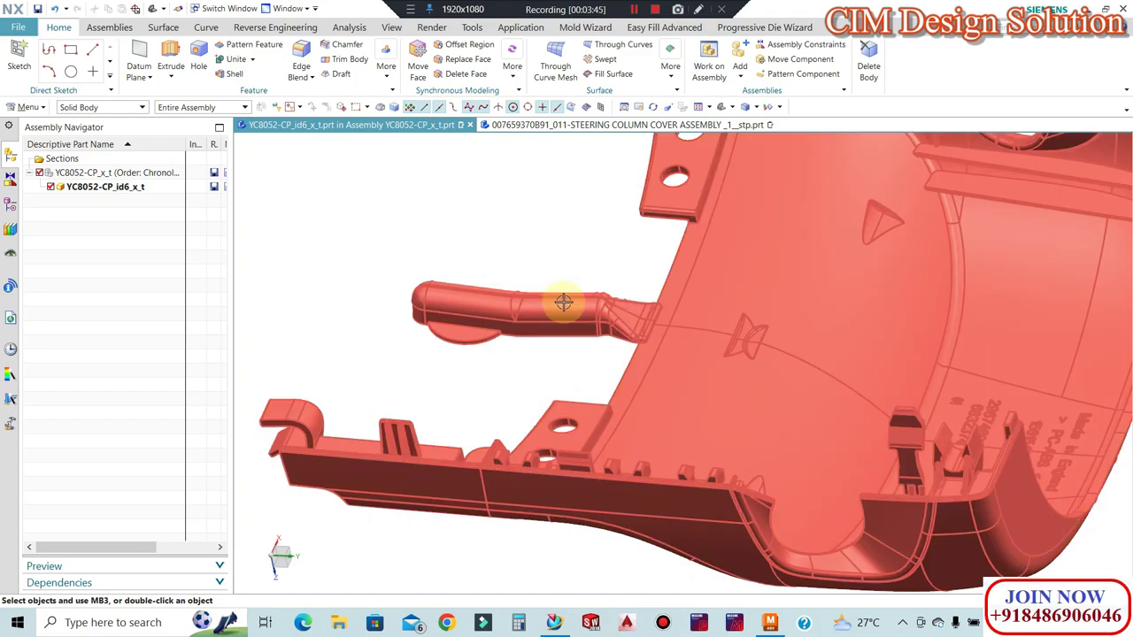
pyautogui.scroll(-2, 486, 307)
pyautogui.scroll(2, 486, 306)
pyautogui.scroll(1, 481, 298)
pyautogui.scroll(-2, 558, 303)
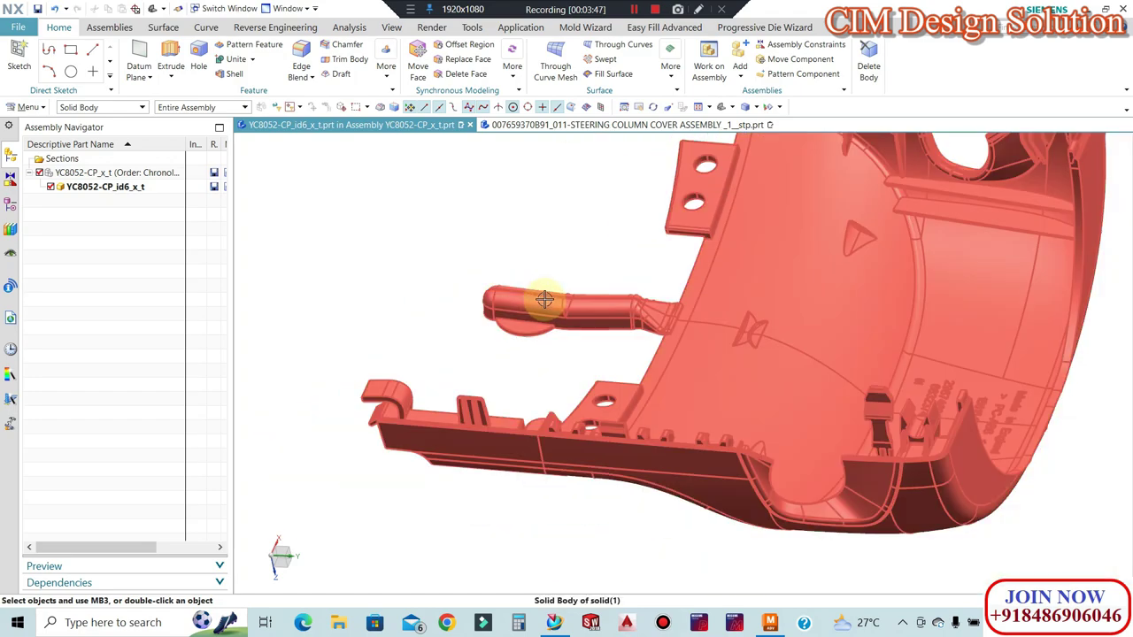
pyautogui.scroll(2, 600, 311)
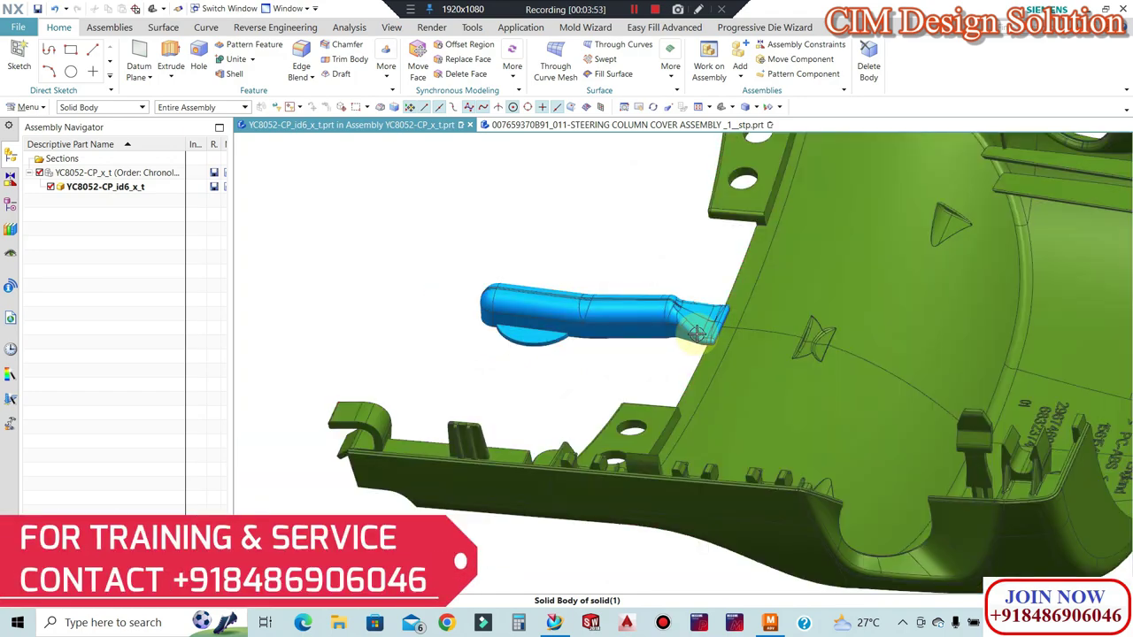
pyautogui.scroll(-3, 809, 301)
# Switch to the 007659370B91_011-STEERING COLUMN COVER ASSEMBLY part file
pyautogui.moveTo(809, 301)
pyautogui.mouseDown(button='middle')
pyautogui.moveTo(850, 321)
pyautogui.moveTo(850, 366)
pyautogui.moveTo(744, 352)
pyautogui.moveTo(835, 240)
pyautogui.moveTo(880, 334)
pyautogui.moveTo(835, 315)
pyautogui.mouseUp(button='middle')
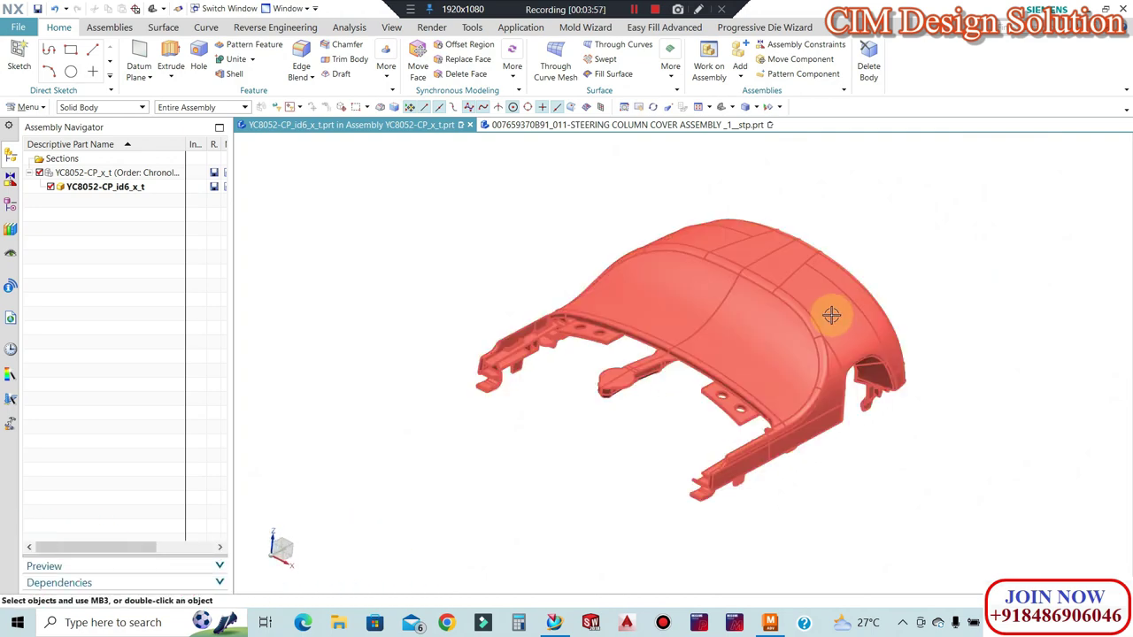
pyautogui.scroll(2, 835, 315)
pyautogui.moveTo(618, 230); pyautogui.dragTo(676, 285, button='middle')
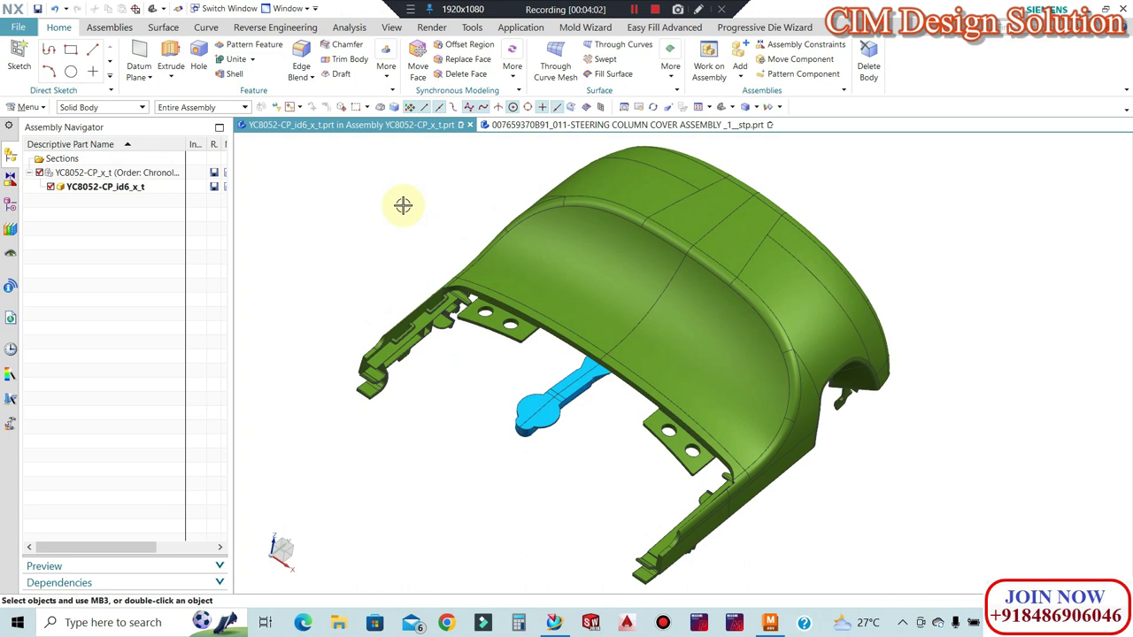
pyautogui.moveTo(667, 314); pyautogui.dragTo(668, 307, button='middle')
pyautogui.click(623, 126)
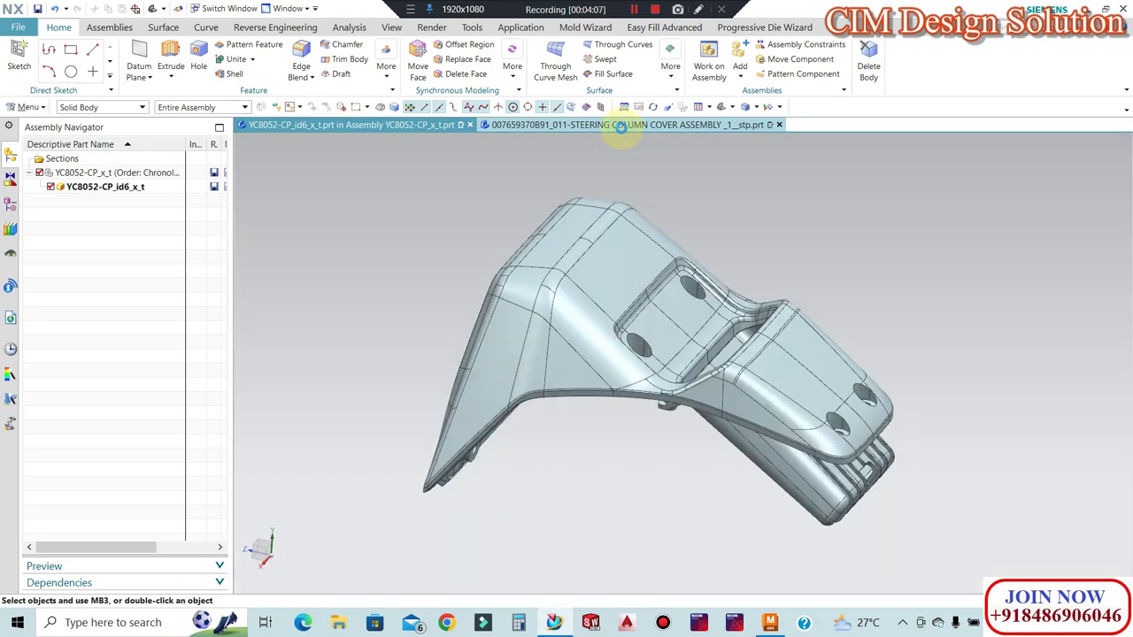
pyautogui.moveTo(666, 277)
pyautogui.mouseDown(button='middle')
pyautogui.moveTo(681, 235)
pyautogui.moveTo(685, 286)
pyautogui.moveTo(589, 299)
pyautogui.moveTo(607, 291)
pyautogui.moveTo(645, 324)
pyautogui.moveTo(652, 349)
pyautogui.moveTo(724, 331)
pyautogui.mouseUp(button='middle')
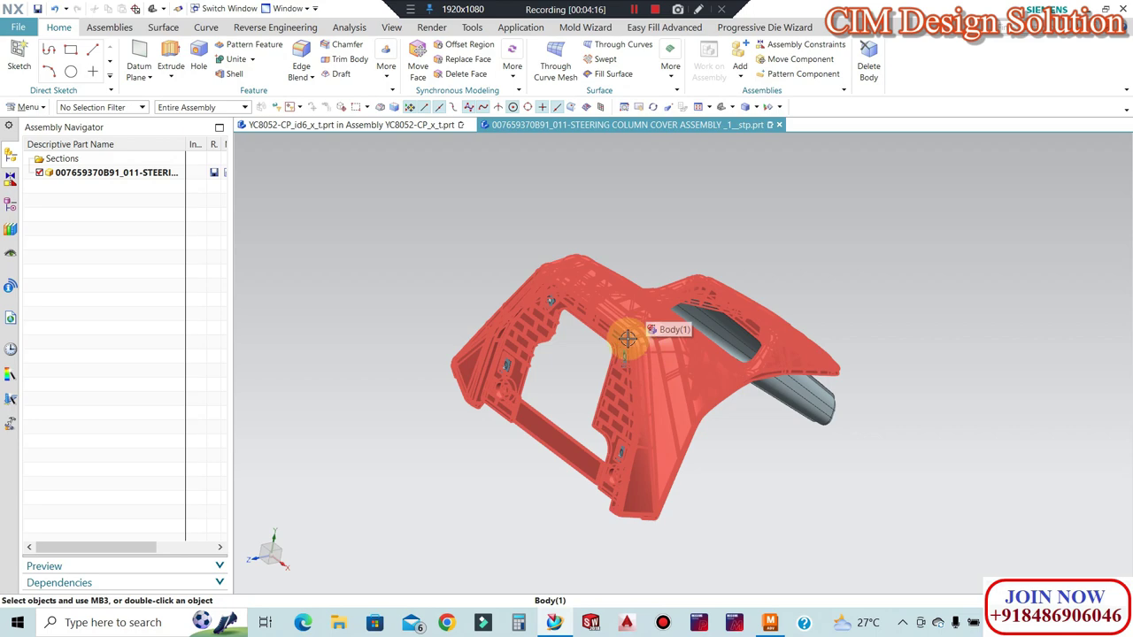
pyautogui.moveTo(627, 339); pyautogui.dragTo(552, 256, button='middle')
pyautogui.moveTo(647, 271); pyautogui.dragTo(703, 316, button='middle')
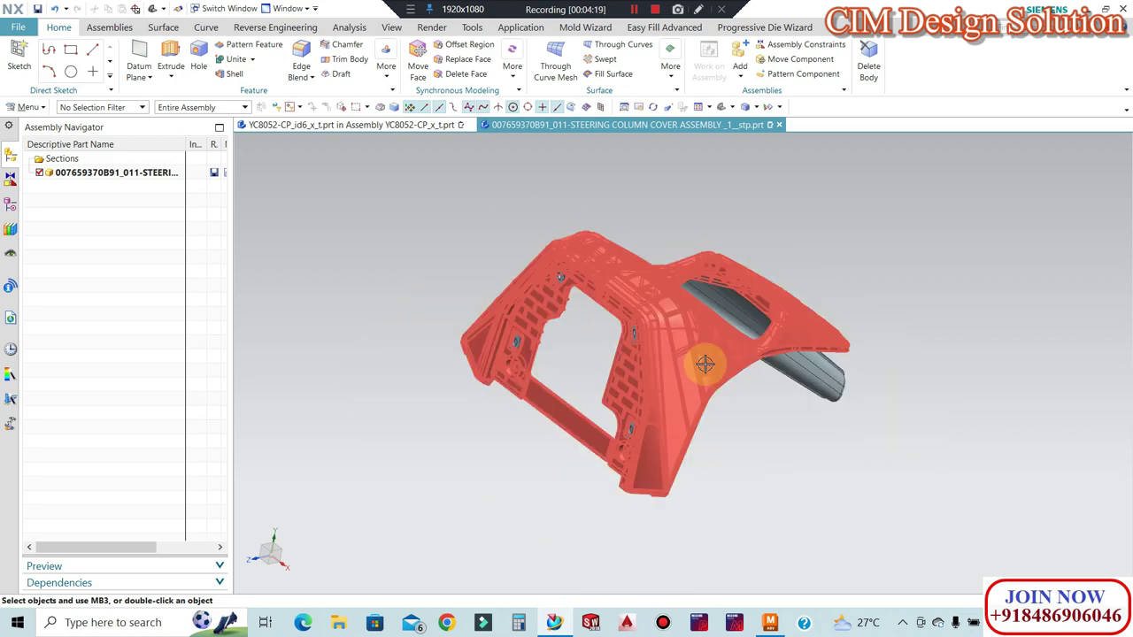
pyautogui.moveTo(777, 372)
pyautogui.mouseDown(button='middle')
pyautogui.moveTo(837, 370)
pyautogui.moveTo(918, 390)
pyautogui.moveTo(875, 437)
pyautogui.moveTo(792, 378)
pyautogui.mouseUp(button='middle')
pyautogui.moveTo(879, 303); pyautogui.dragTo(688, 303, button='middle')
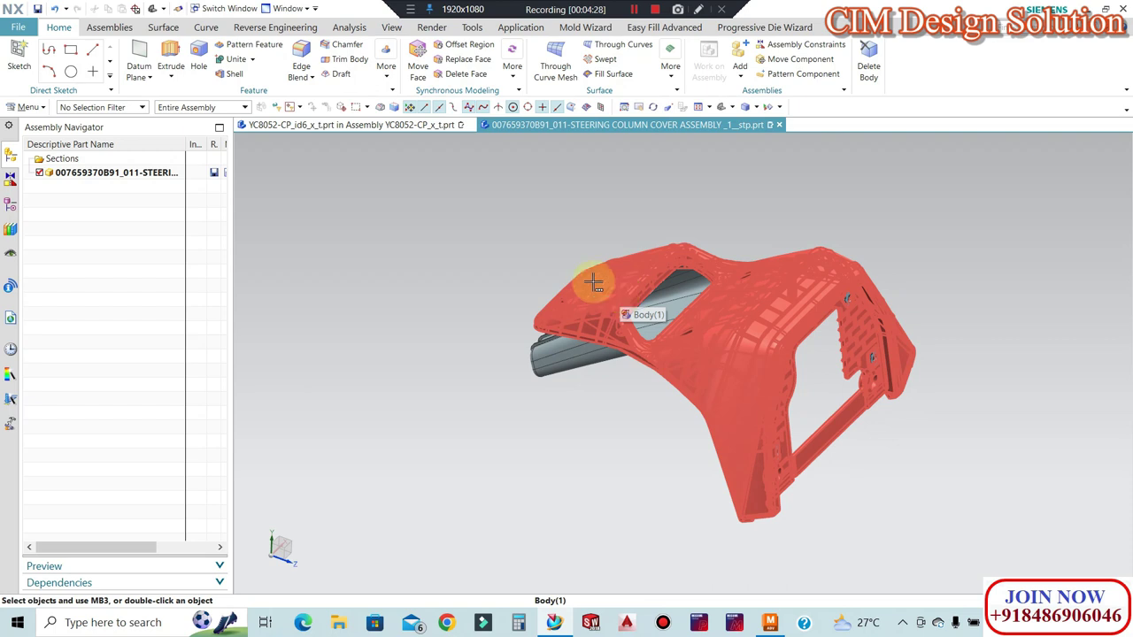
pyautogui.moveTo(567, 288)
pyautogui.mouseDown(button='middle')
pyautogui.moveTo(577, 284)
pyautogui.moveTo(628, 354)
pyautogui.mouseUp(button='middle')
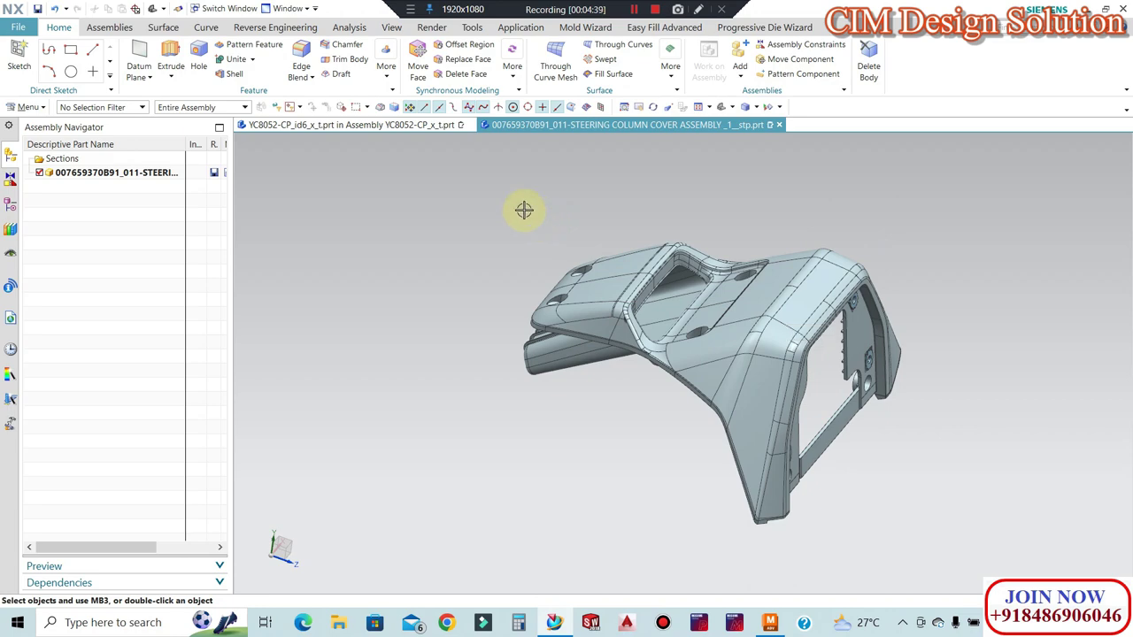
pyautogui.moveTo(631, 258); pyautogui.dragTo(762, 319, button='middle')
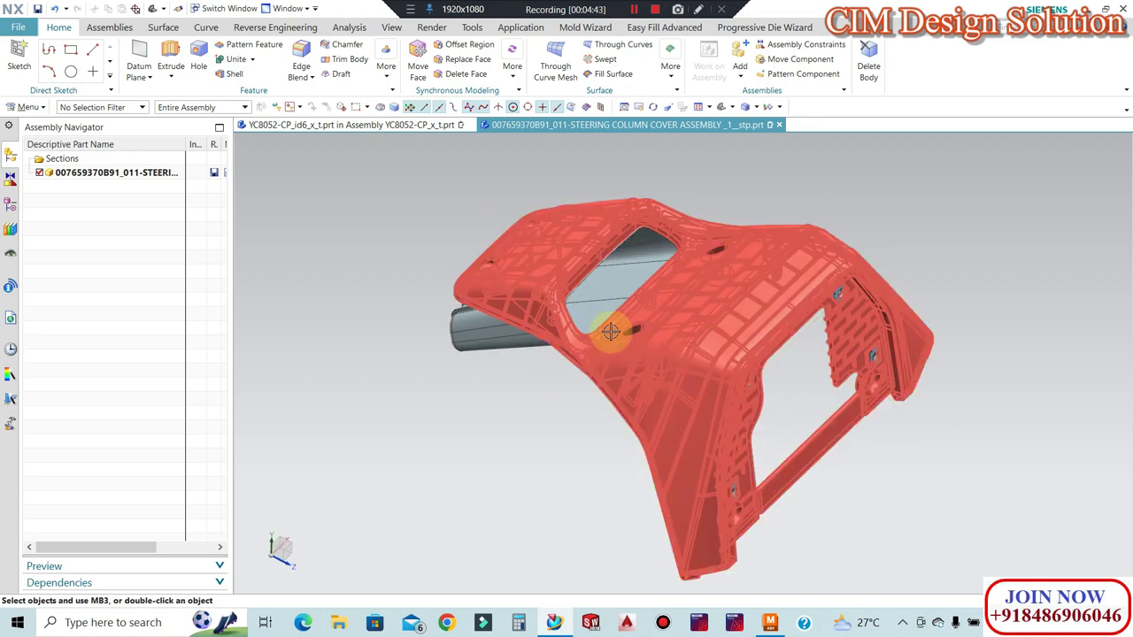
pyautogui.moveTo(873, 329); pyautogui.dragTo(804, 280, button='middle')
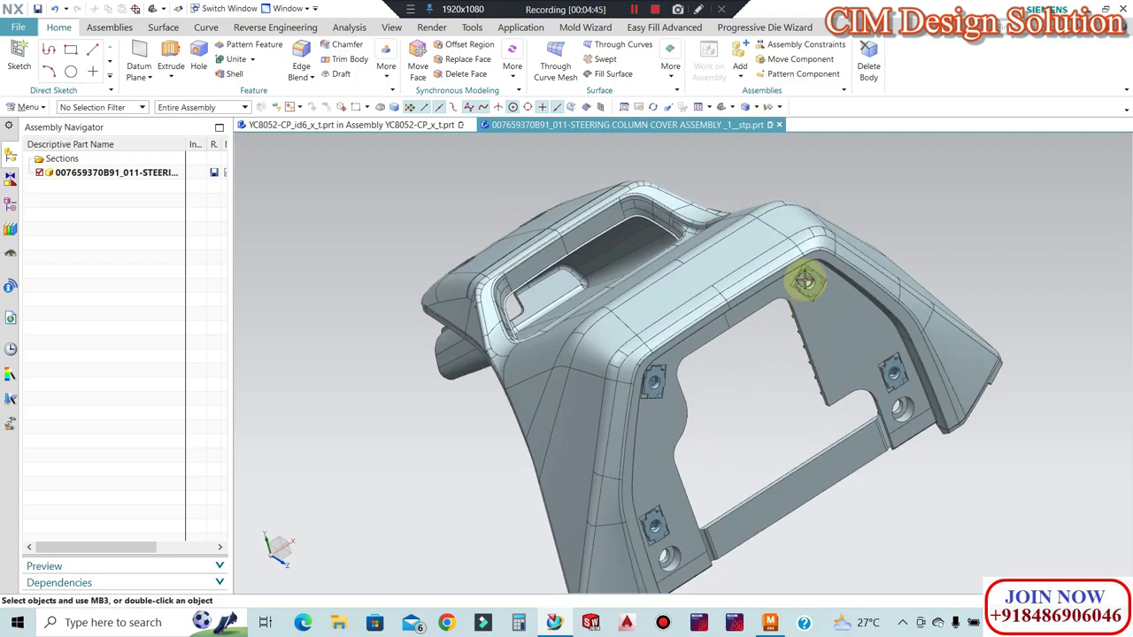
pyautogui.scroll(-2, 787, 278)
pyautogui.moveTo(787, 278); pyautogui.dragTo(776, 261, button='middle')
pyautogui.scroll(5, 742, 209)
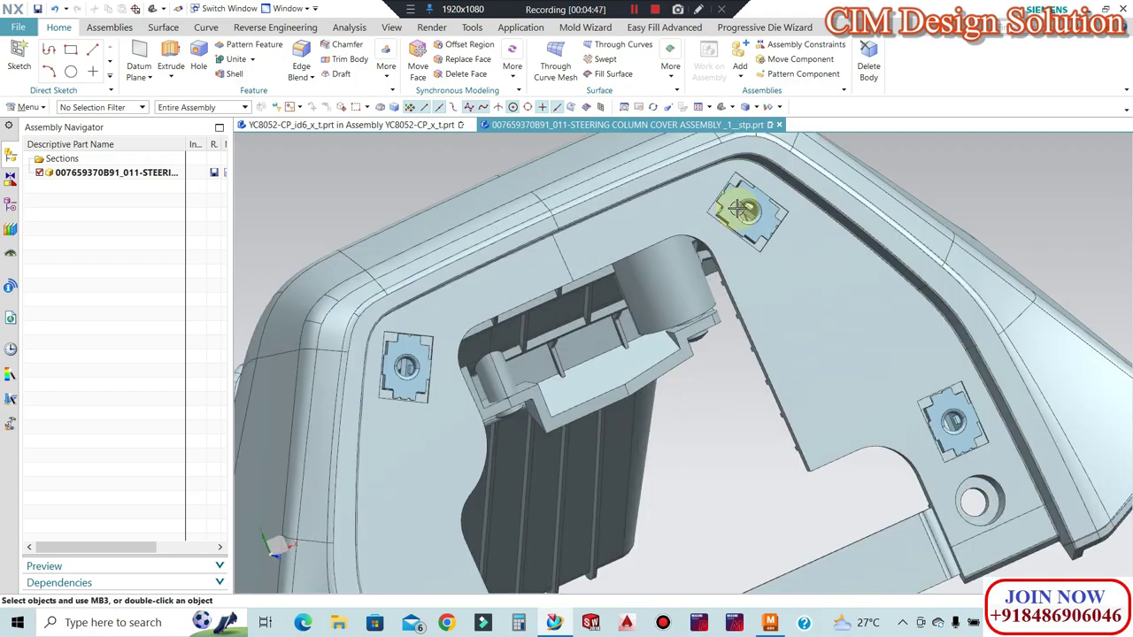
pyautogui.scroll(2, 742, 209)
pyautogui.scroll(-4, 788, 215)
pyautogui.moveTo(835, 283)
pyautogui.mouseDown(button='middle')
pyautogui.moveTo(850, 330)
pyautogui.moveTo(771, 253)
pyautogui.moveTo(853, 299)
pyautogui.moveTo(734, 286)
pyautogui.mouseUp(button='middle')
pyautogui.scroll(-3, 771, 253)
pyautogui.scroll(2, 823, 291)
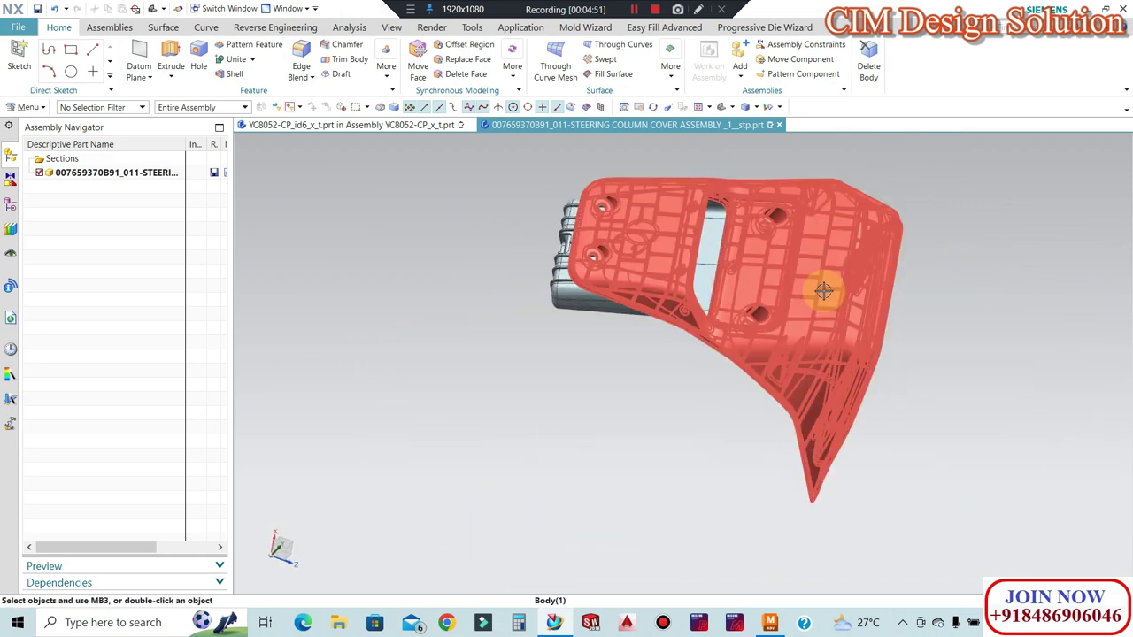
pyautogui.hotkey('ctrl', 'b')
pyautogui.click(708, 346)
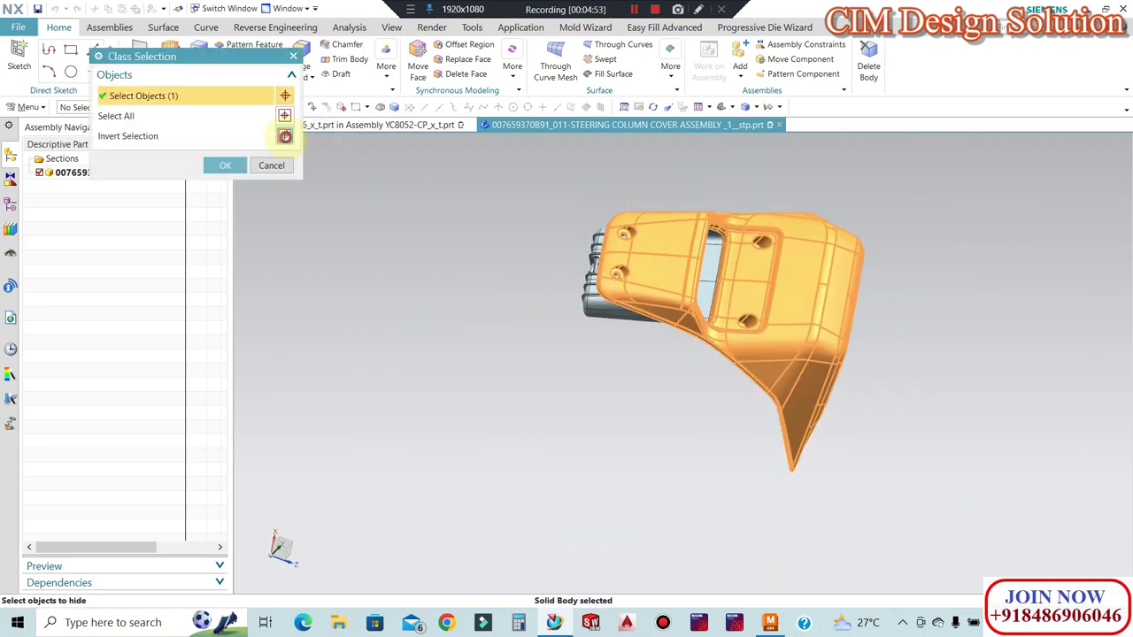
# Invert the selection to all other bodies and hide them, leaving only the cover
pyautogui.click(284, 135)
pyautogui.middleClick(374, 198)
pyautogui.moveTo(501, 250)
pyautogui.mouseDown(button='middle')
pyautogui.moveTo(640, 207)
pyautogui.moveTo(694, 285)
pyautogui.moveTo(700, 341)
pyautogui.moveTo(678, 367)
pyautogui.moveTo(678, 224)
pyautogui.moveTo(777, 324)
pyautogui.moveTo(679, 346)
pyautogui.moveTo(673, 157)
pyautogui.moveTo(663, 321)
pyautogui.mouseUp(button='middle')
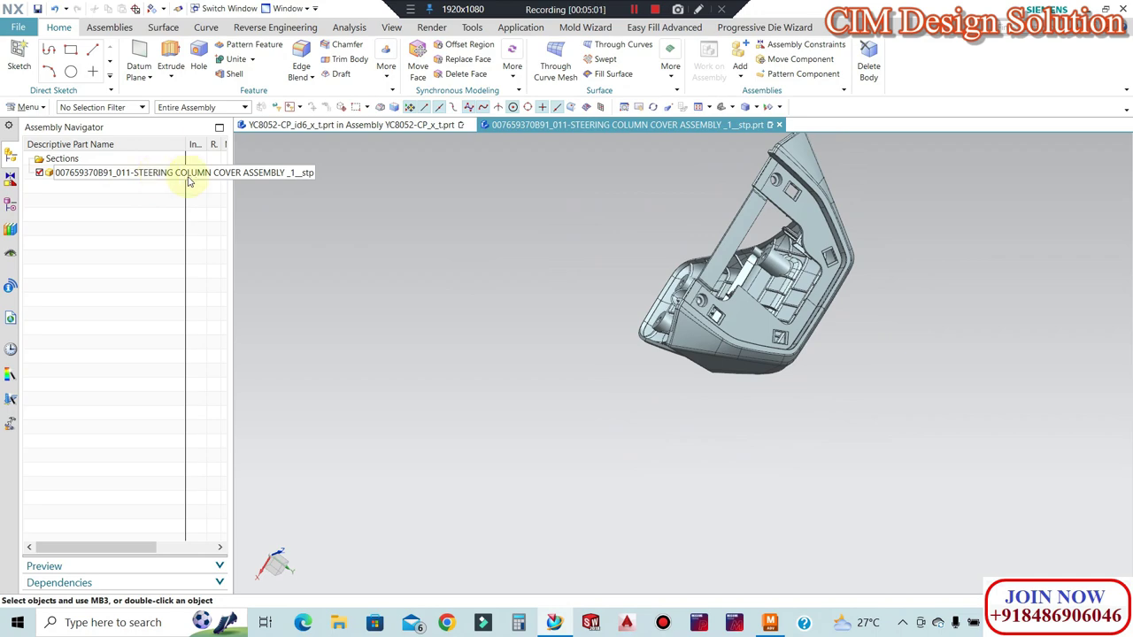
pyautogui.moveTo(620, 265)
pyautogui.mouseDown(button='middle')
pyautogui.moveTo(652, 278)
pyautogui.moveTo(683, 324)
pyautogui.moveTo(788, 255)
pyautogui.moveTo(771, 283)
pyautogui.moveTo(734, 278)
pyautogui.moveTo(754, 247)
pyautogui.moveTo(793, 317)
pyautogui.mouseUp(button='middle')
pyautogui.moveTo(626, 380)
pyautogui.mouseDown(button='middle')
pyautogui.moveTo(734, 341)
pyautogui.moveTo(726, 422)
pyautogui.mouseUp(button='middle')
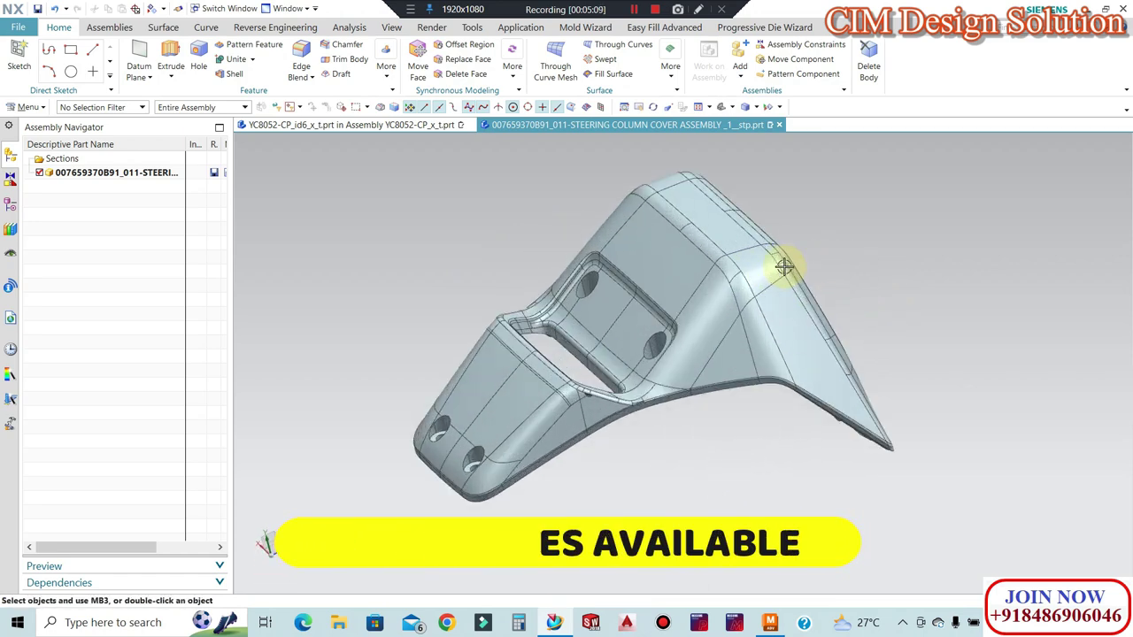
pyautogui.moveTo(728, 286); pyautogui.dragTo(699, 299, button='middle')
pyautogui.click(701, 299)
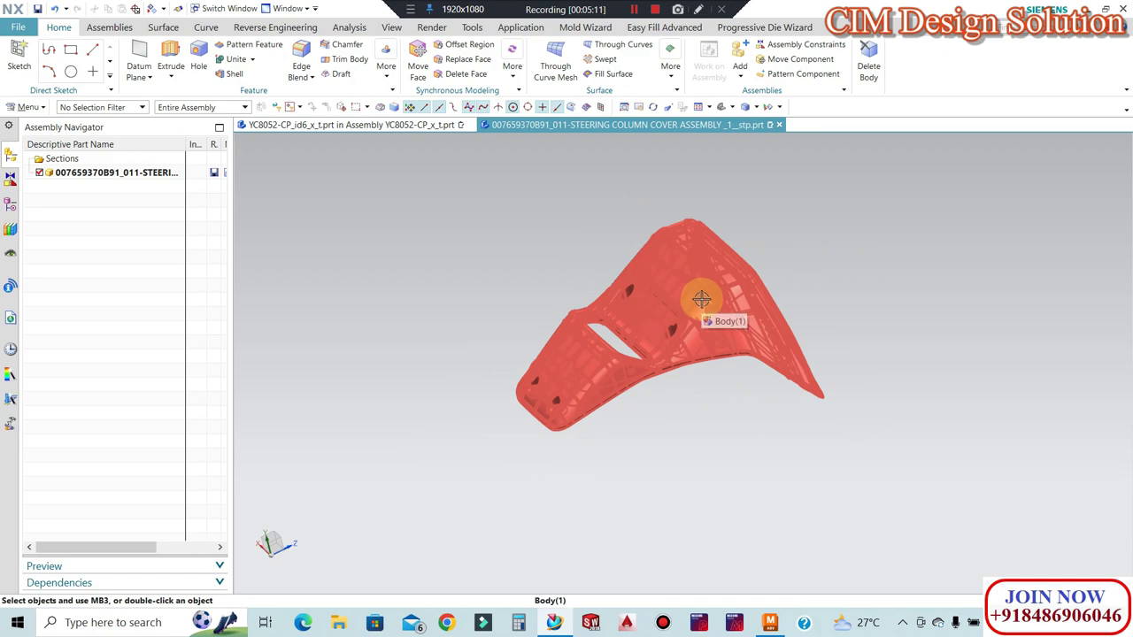
pyautogui.scroll(2, 701, 299)
pyautogui.scroll(2, 715, 298)
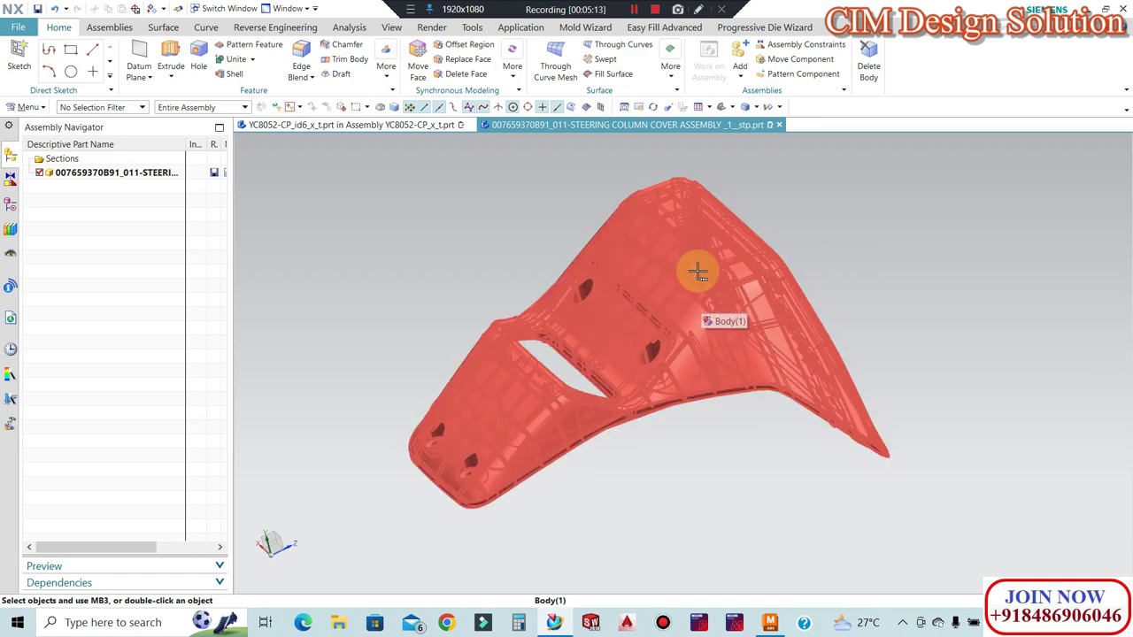
pyautogui.moveTo(681, 305)
pyautogui.mouseDown(button='middle')
pyautogui.moveTo(837, 278)
pyautogui.moveTo(824, 295)
pyautogui.moveTo(874, 280)
pyautogui.mouseUp(button='middle')
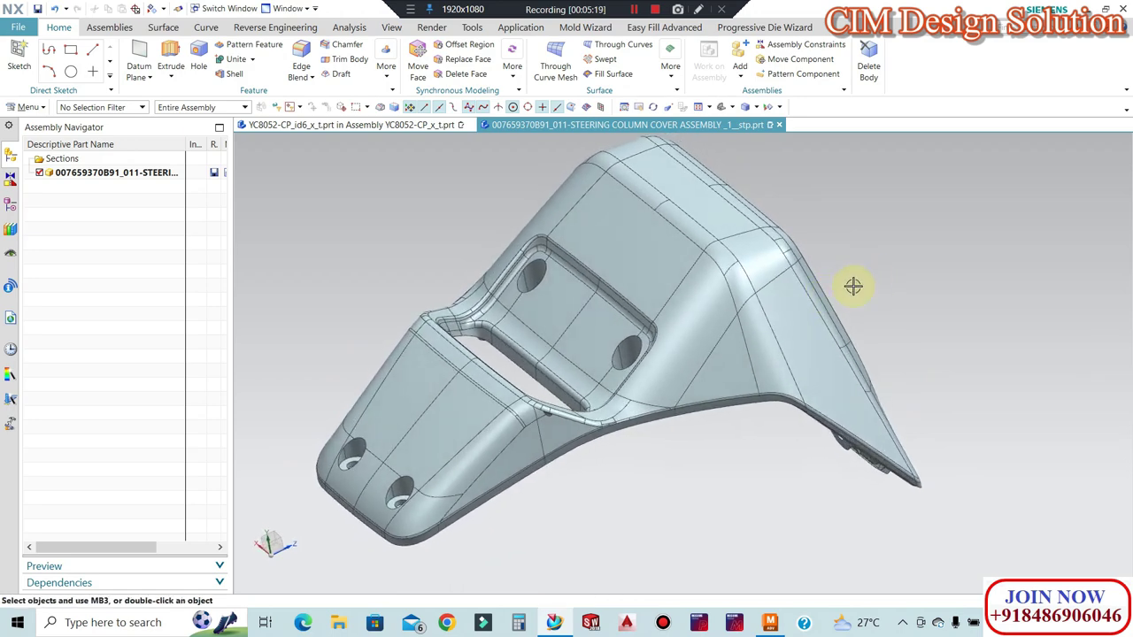
pyautogui.moveTo(718, 296); pyautogui.dragTo(708, 293, button='middle')
pyautogui.moveTo(886, 233)
pyautogui.mouseDown(button='middle')
pyautogui.moveTo(838, 255)
pyautogui.moveTo(860, 263)
pyautogui.mouseUp(button='middle')
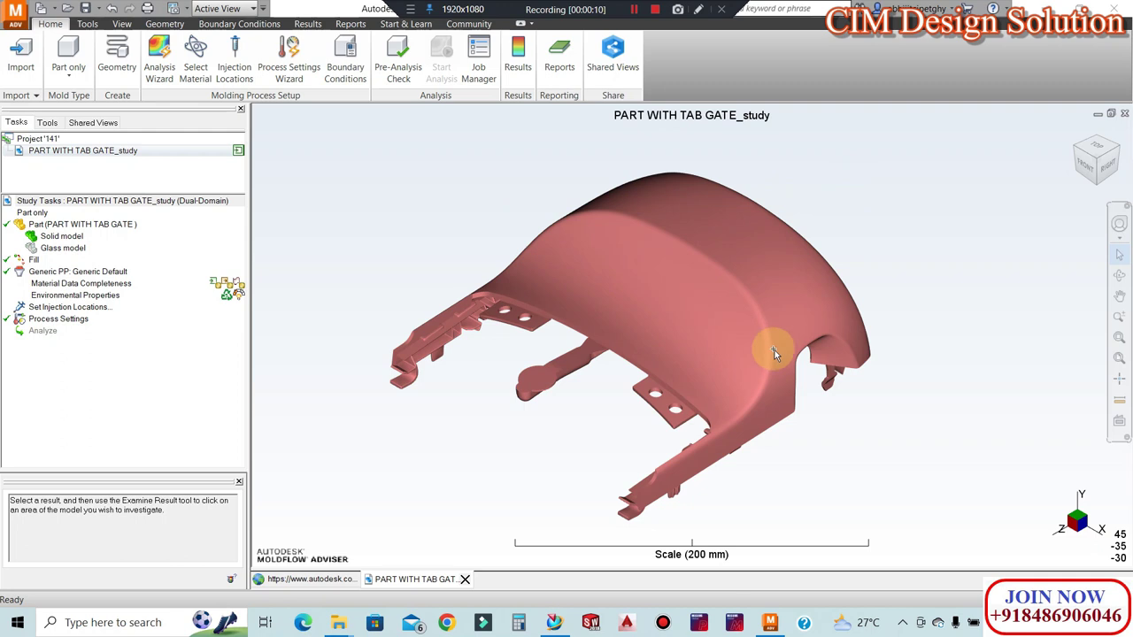
# Zoom in on the cover model in PART WITH TAB GATE_study
pyautogui.scroll(1, 726, 324)
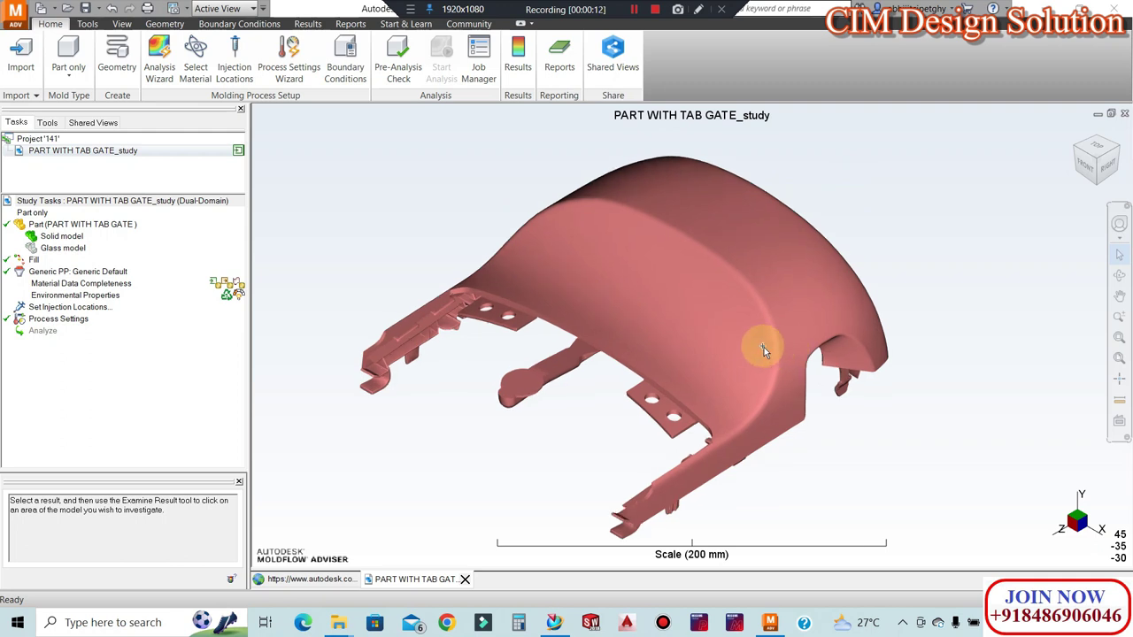
pyautogui.click(158, 56)
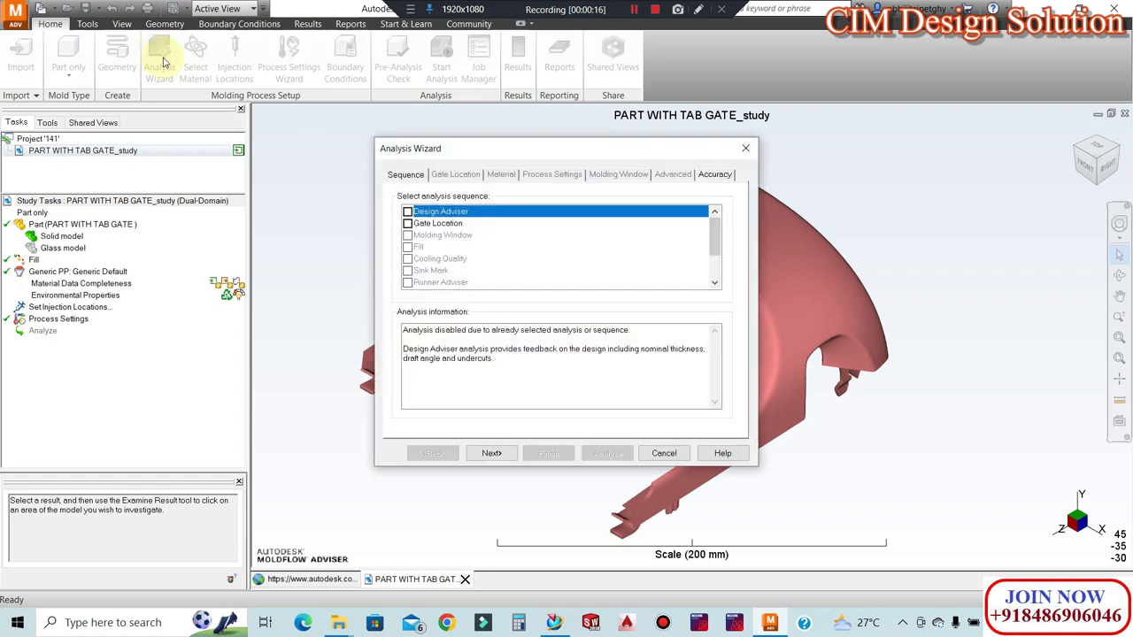
pyautogui.moveTo(430, 148); pyautogui.dragTo(110, 153)
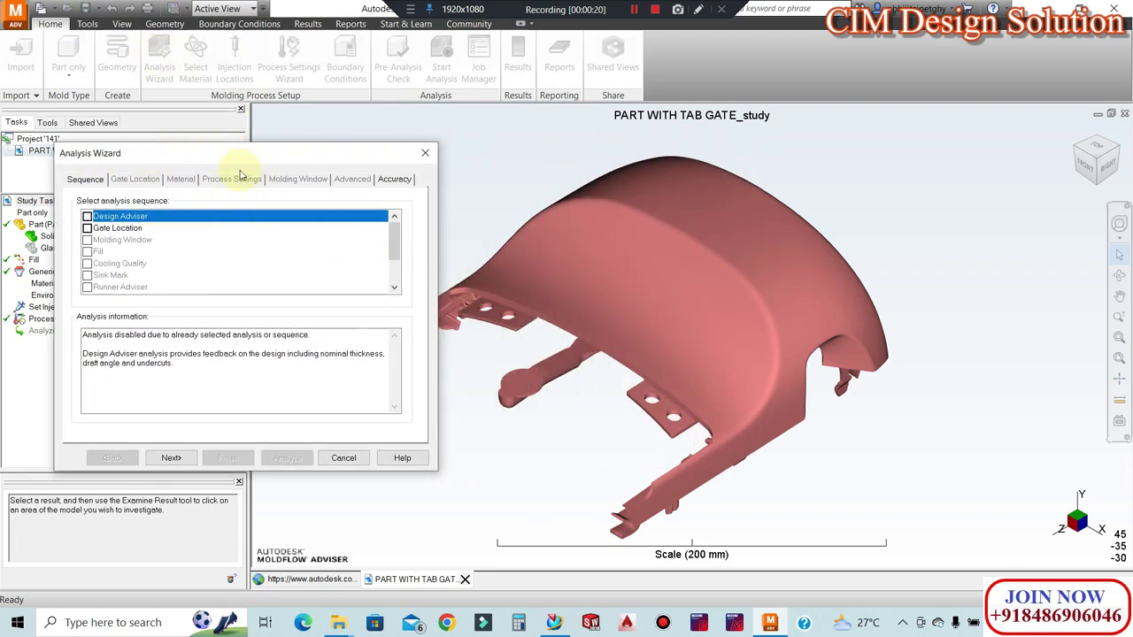
pyautogui.moveTo(225, 158); pyautogui.dragTo(181, 147)
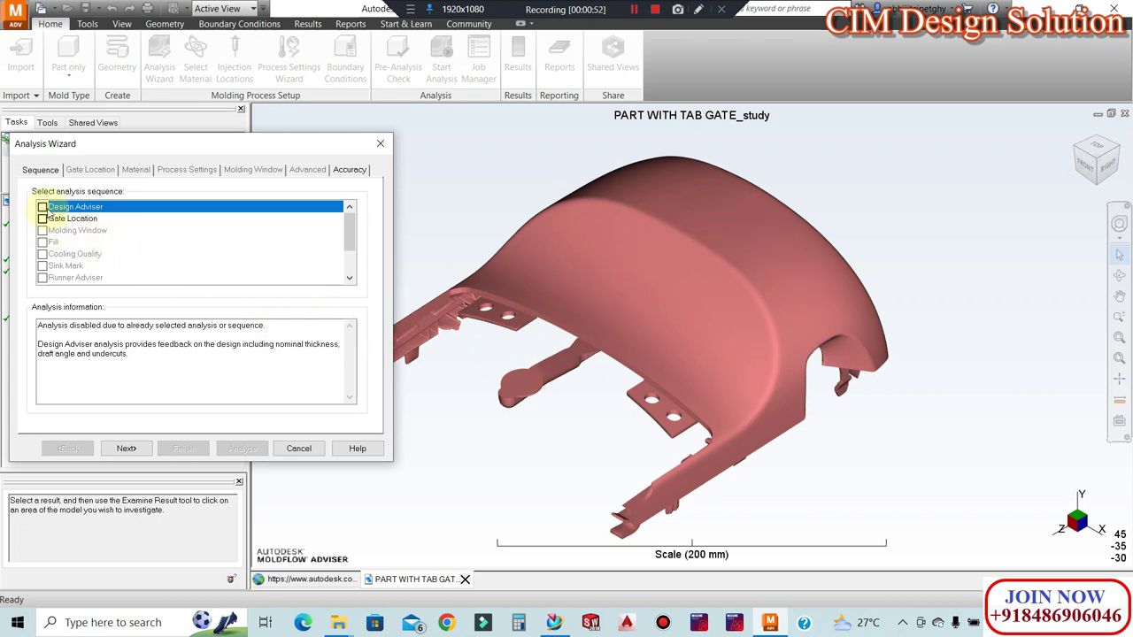
pyautogui.scroll(-2, 109, 243)
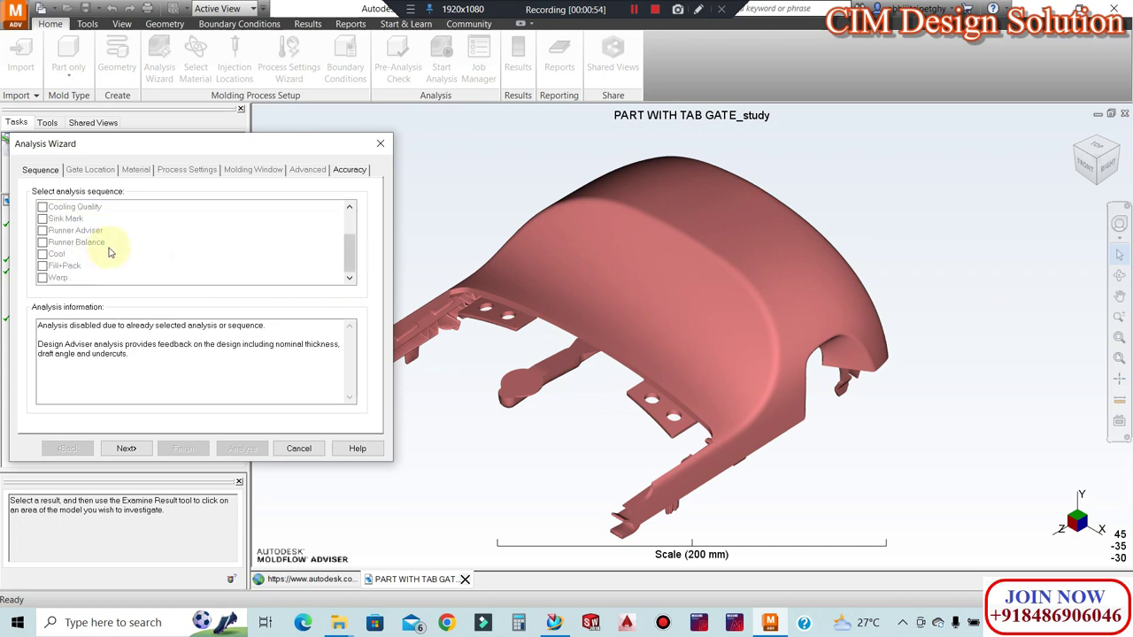
pyautogui.click(299, 448)
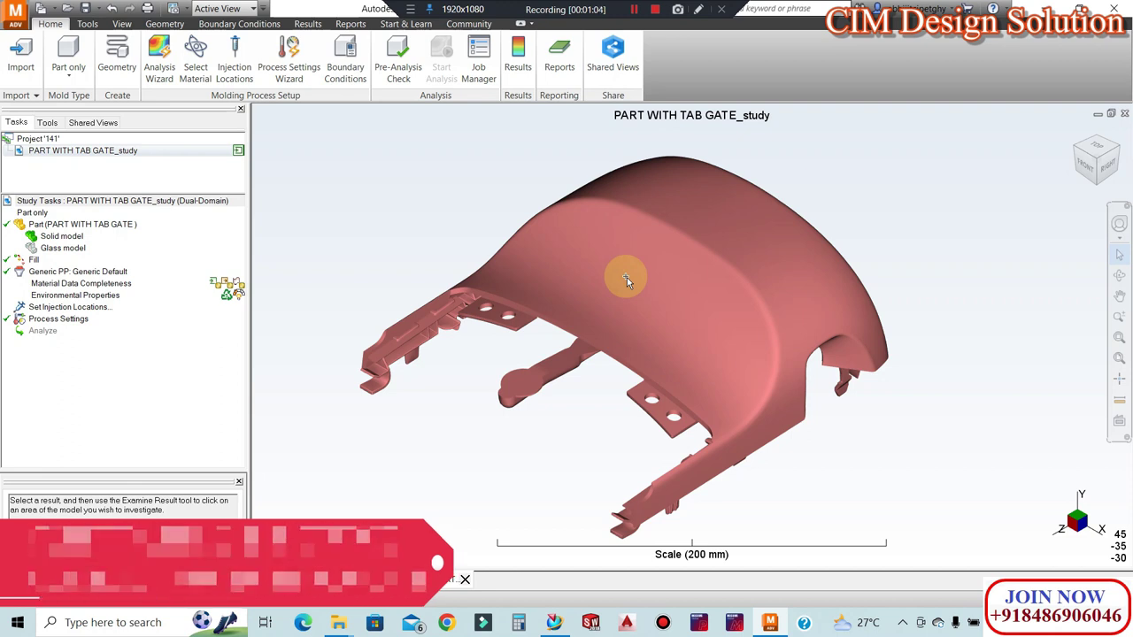
# Keep Mold Type as Part only and bring up the Analysis Wizard sequence list
pyautogui.click(69, 69)
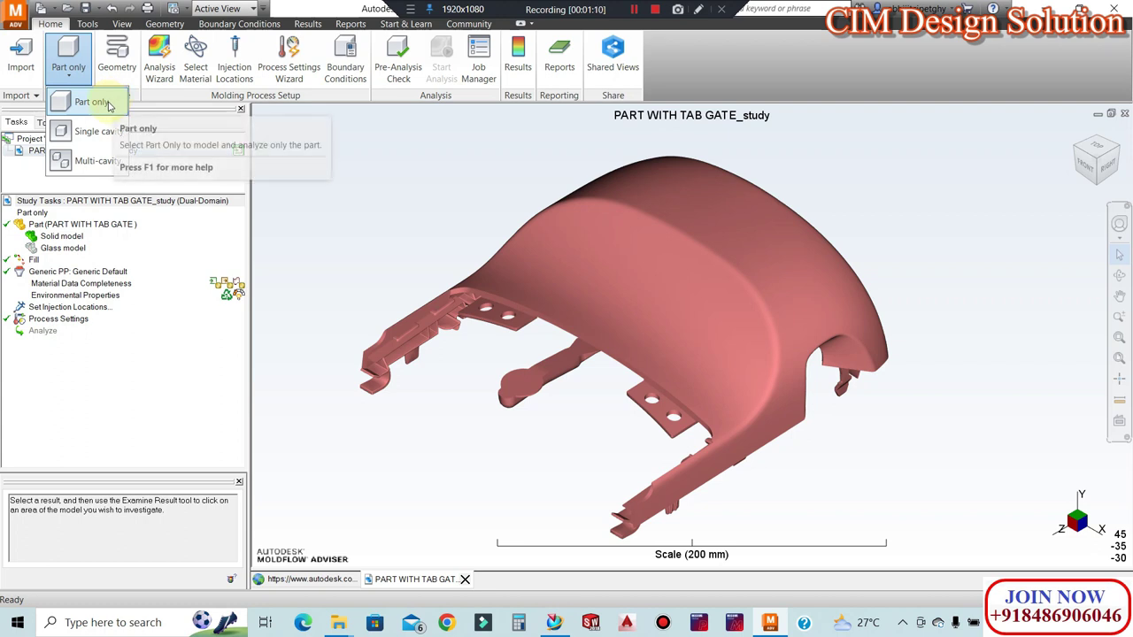
pyautogui.click(77, 102)
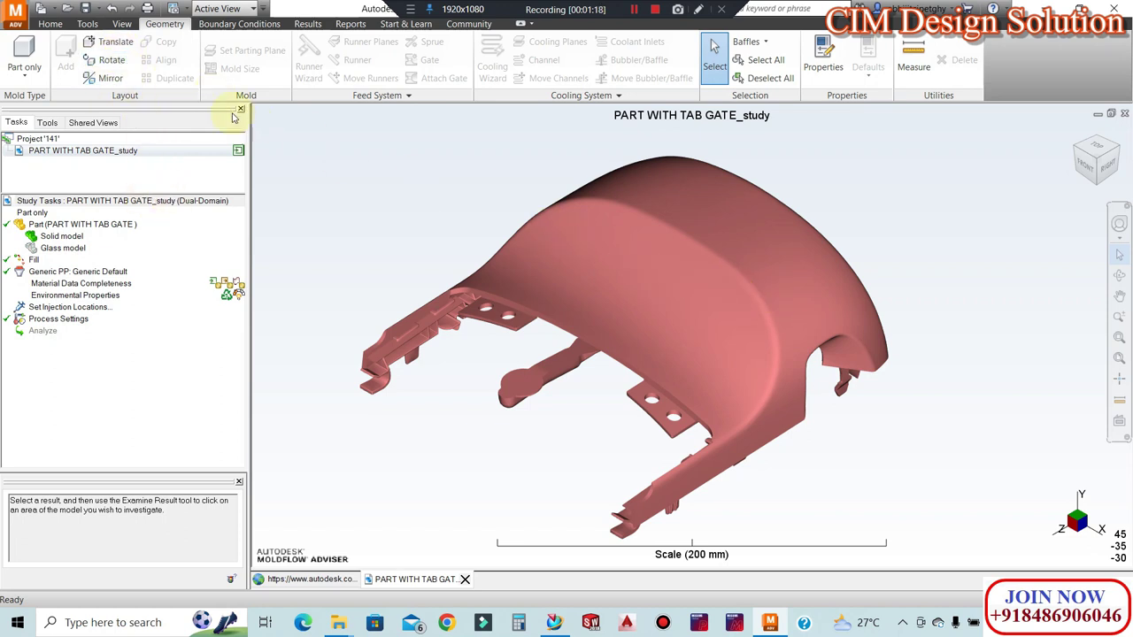
pyautogui.click(50, 24)
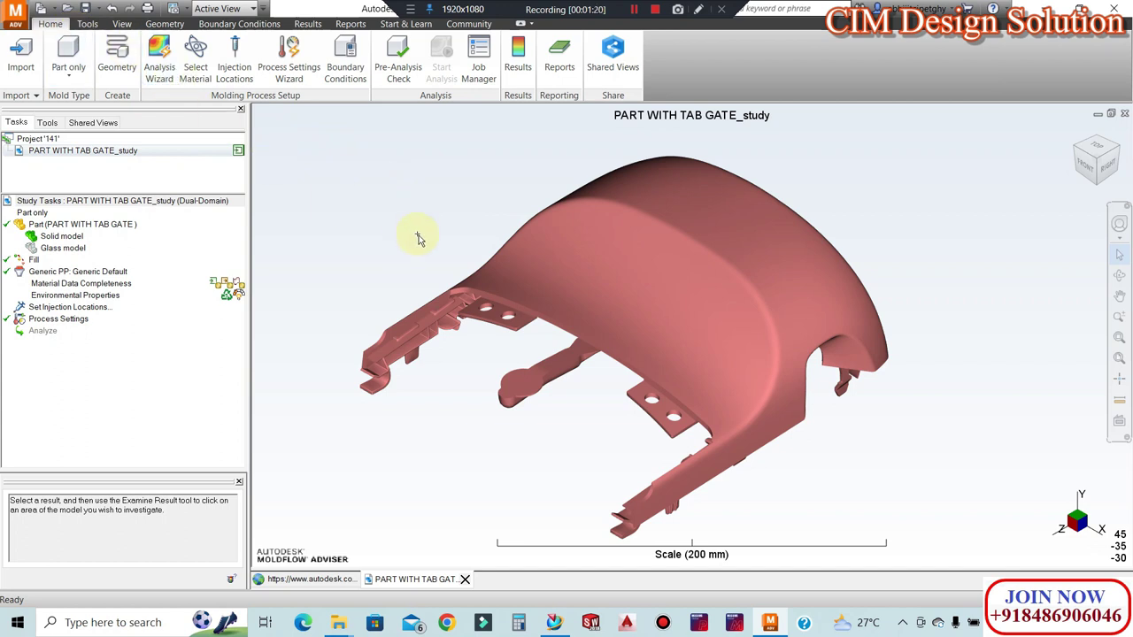
pyautogui.click(200, 69)
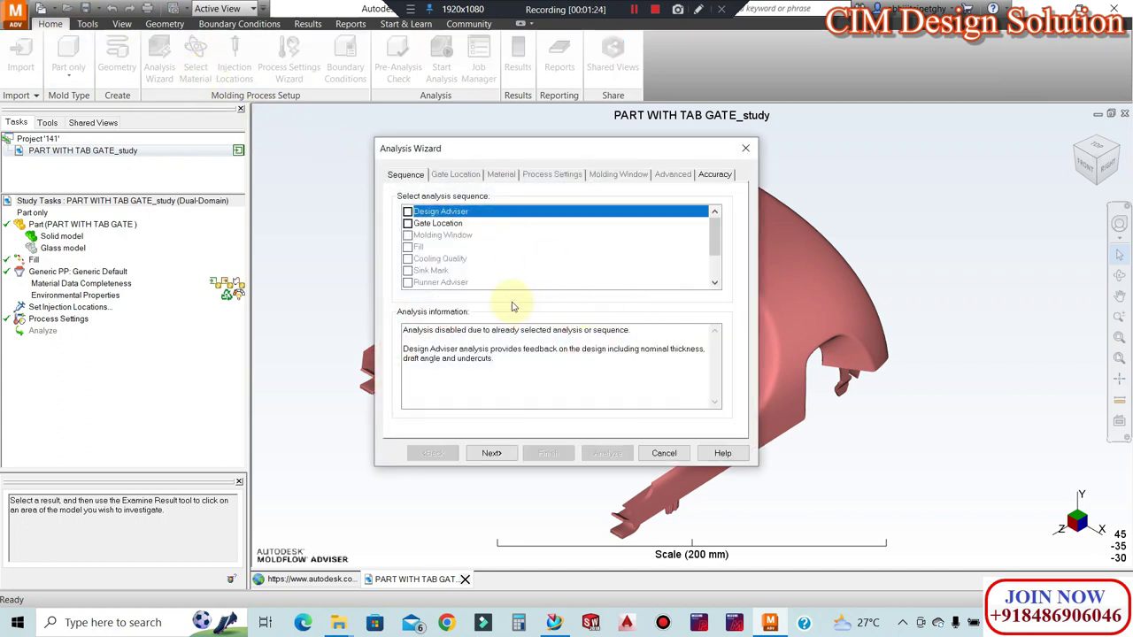
# Look at the Design Adviser entry, then cancel the Analysis Wizard without running anything
pyautogui.click(447, 246)
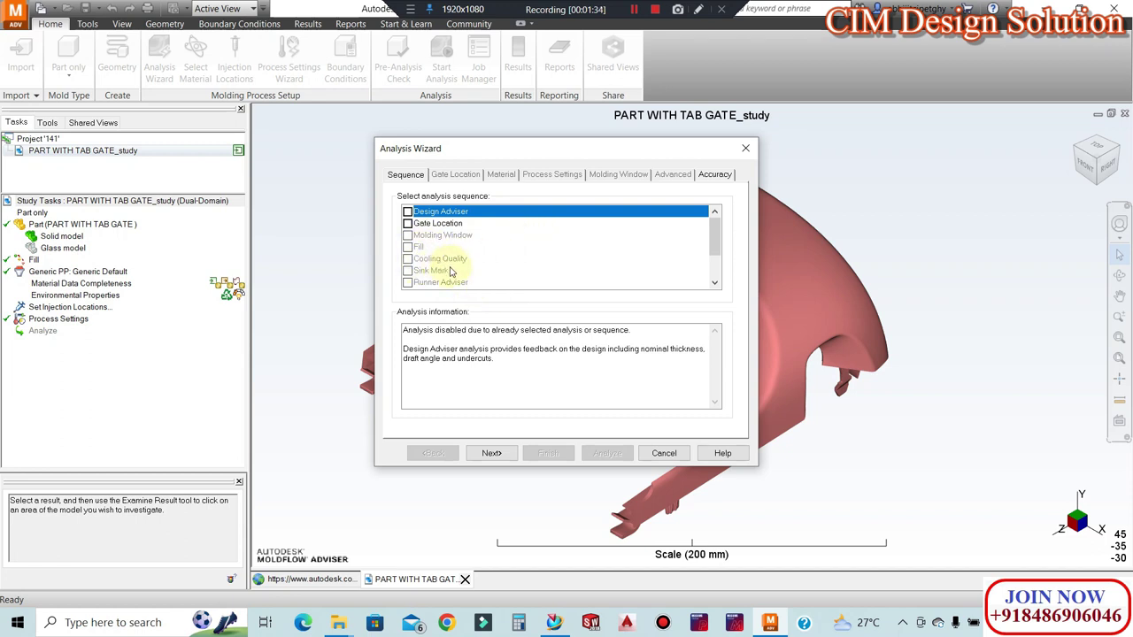
pyautogui.scroll(-2, 464, 273)
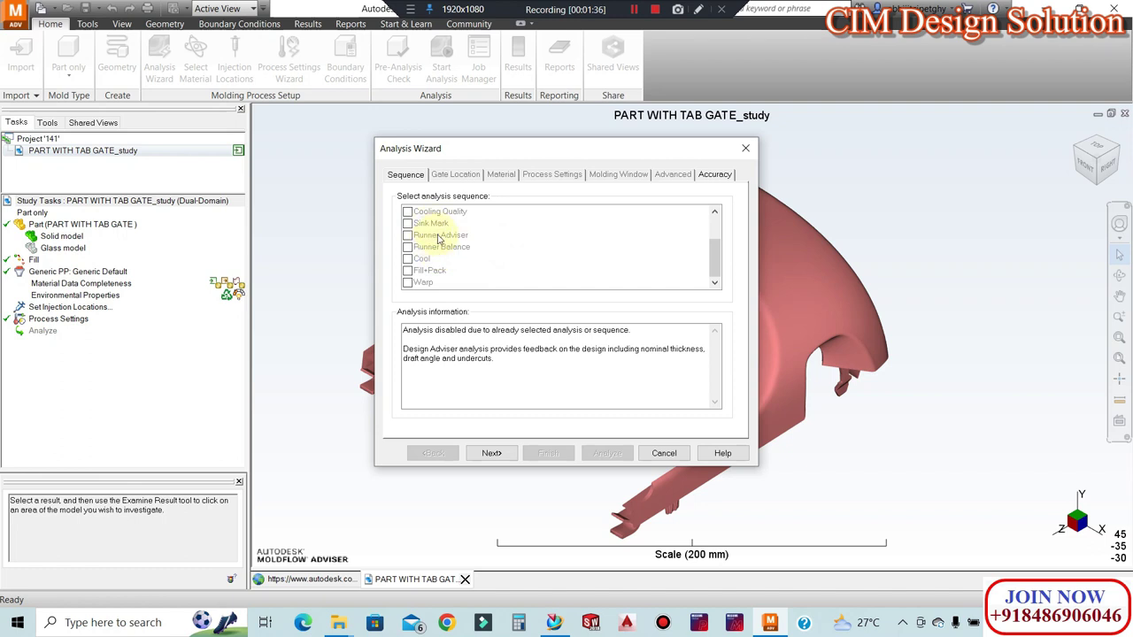
pyautogui.scroll(2, 440, 239)
pyautogui.click(448, 245)
pyautogui.scroll(-2, 478, 265)
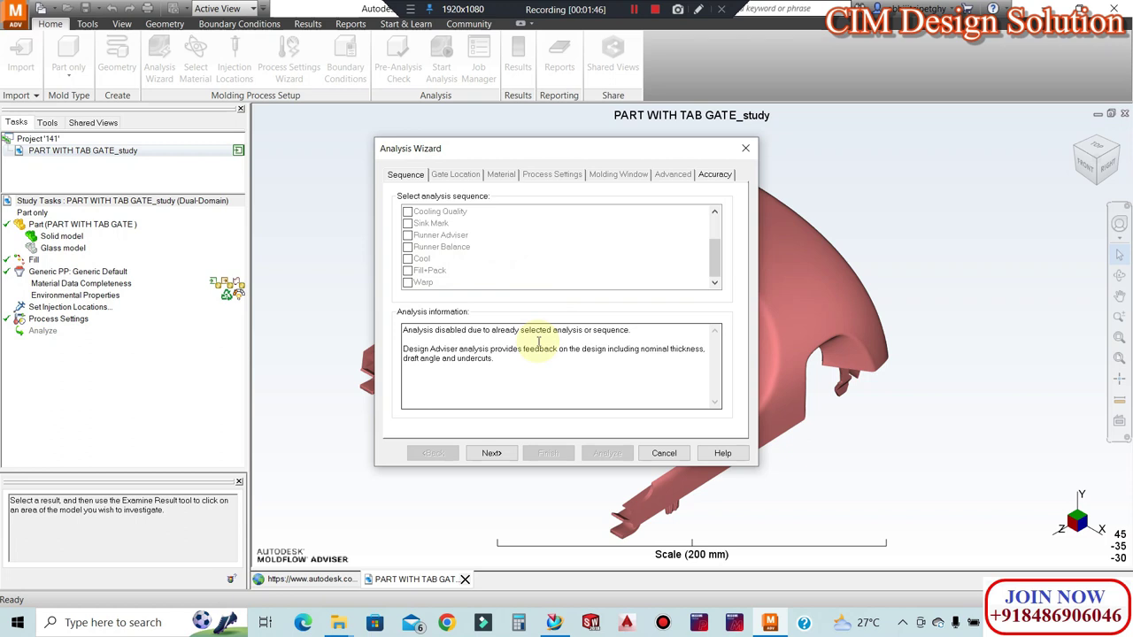
pyautogui.click(664, 454)
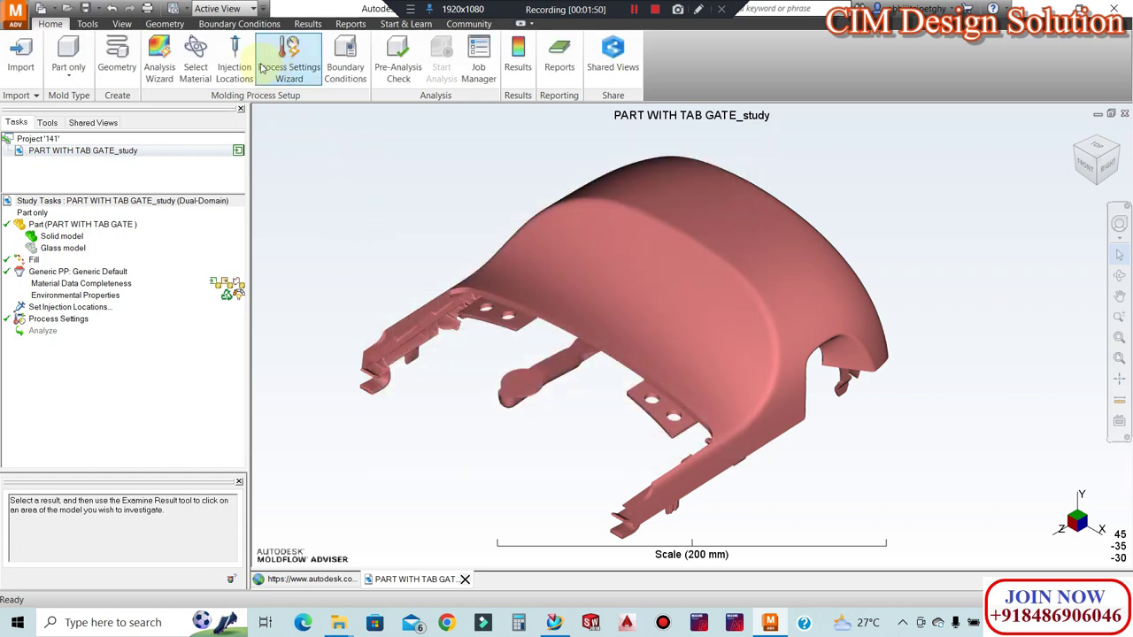
# Place one injection cone on the round tab gate at the central arm's end
pyautogui.click(235, 60)
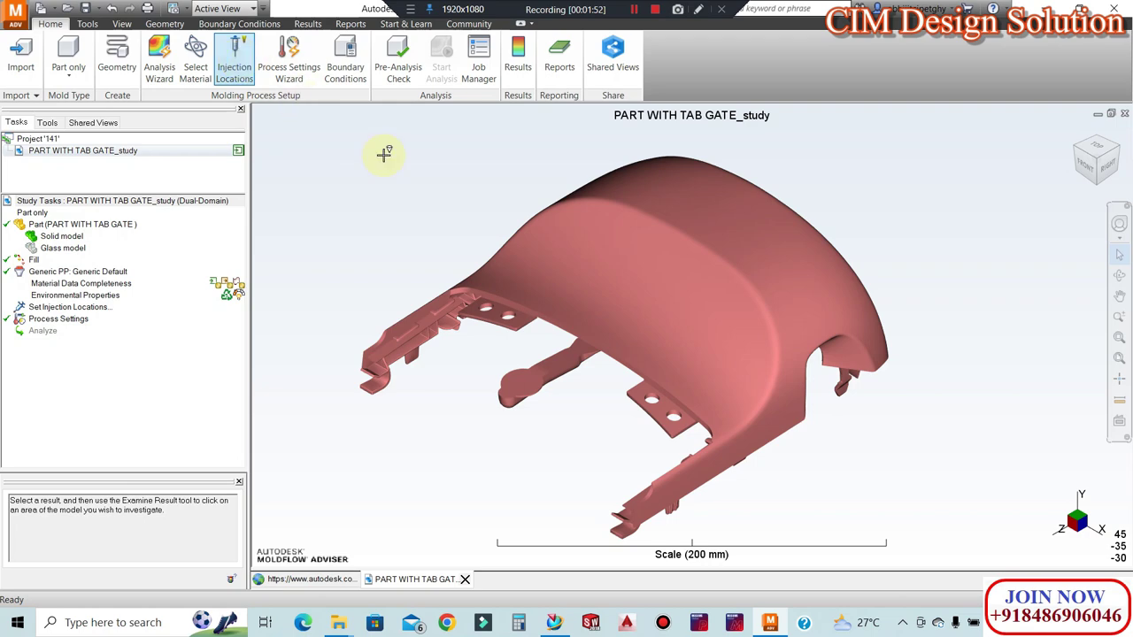
pyautogui.scroll(2, 458, 423)
pyautogui.scroll(3, 498, 374)
pyautogui.scroll(3, 758, 294)
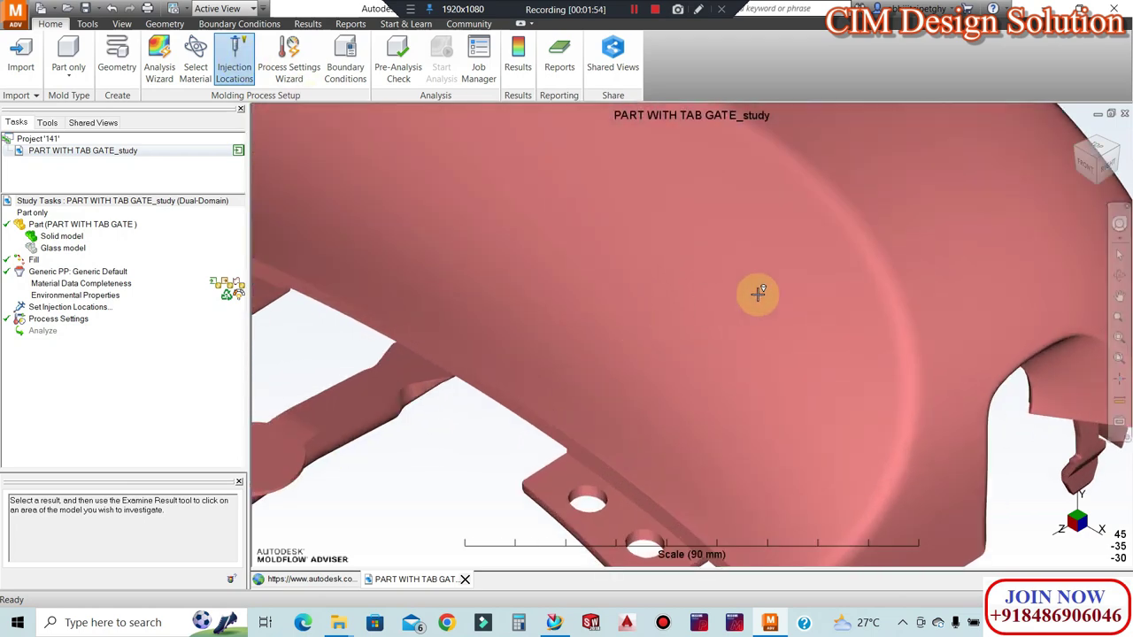
pyautogui.scroll(-3, 758, 294)
pyautogui.moveTo(675, 286); pyautogui.dragTo(887, 222, button='middle')
pyautogui.scroll(2, 771, 292)
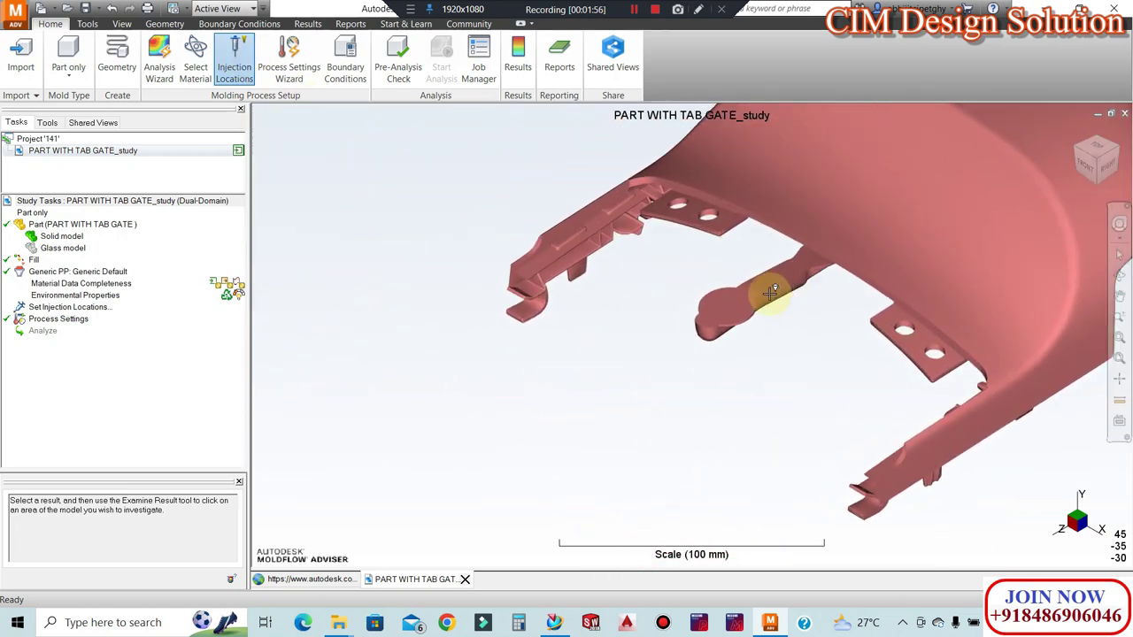
pyautogui.scroll(2, 772, 292)
pyautogui.moveTo(771, 276); pyautogui.dragTo(659, 311, button='middle')
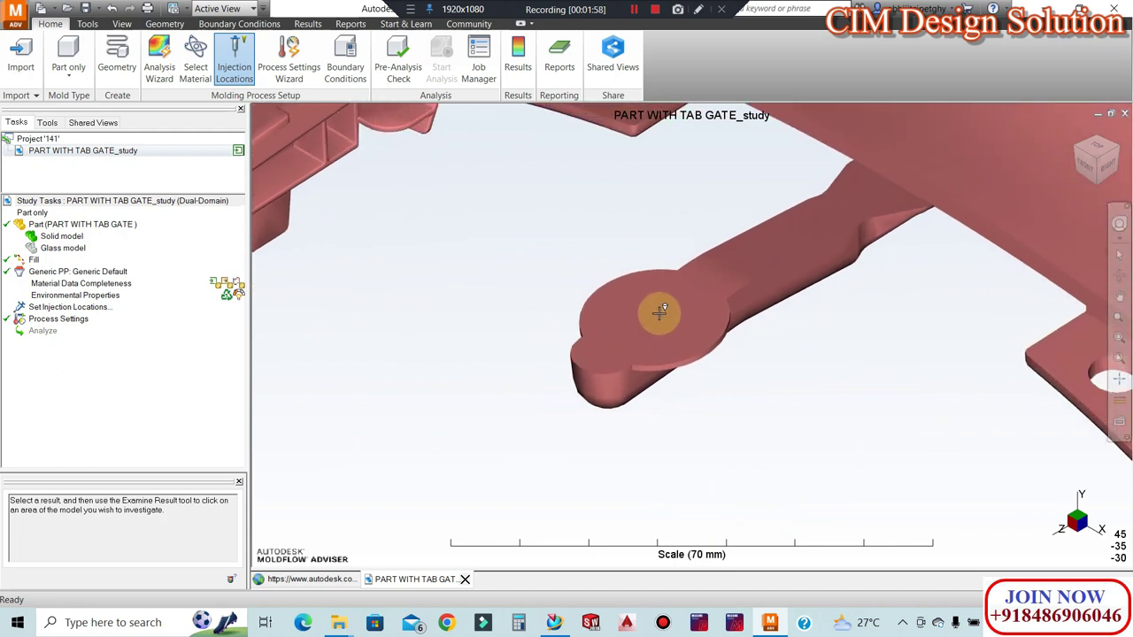
pyautogui.scroll(1, 659, 310)
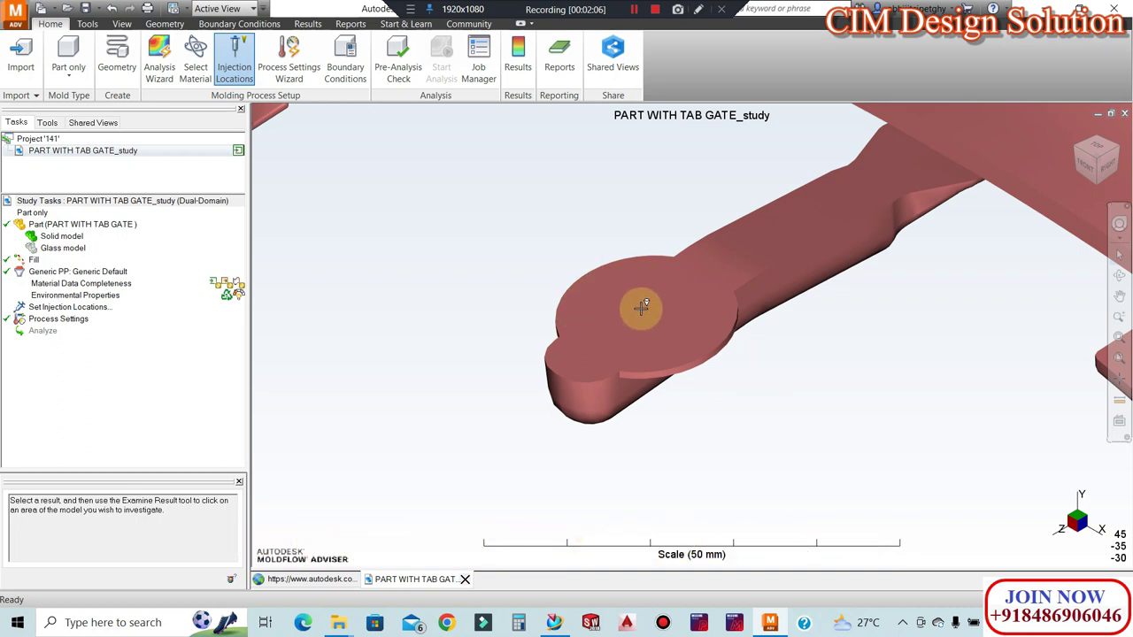
pyautogui.click(642, 307)
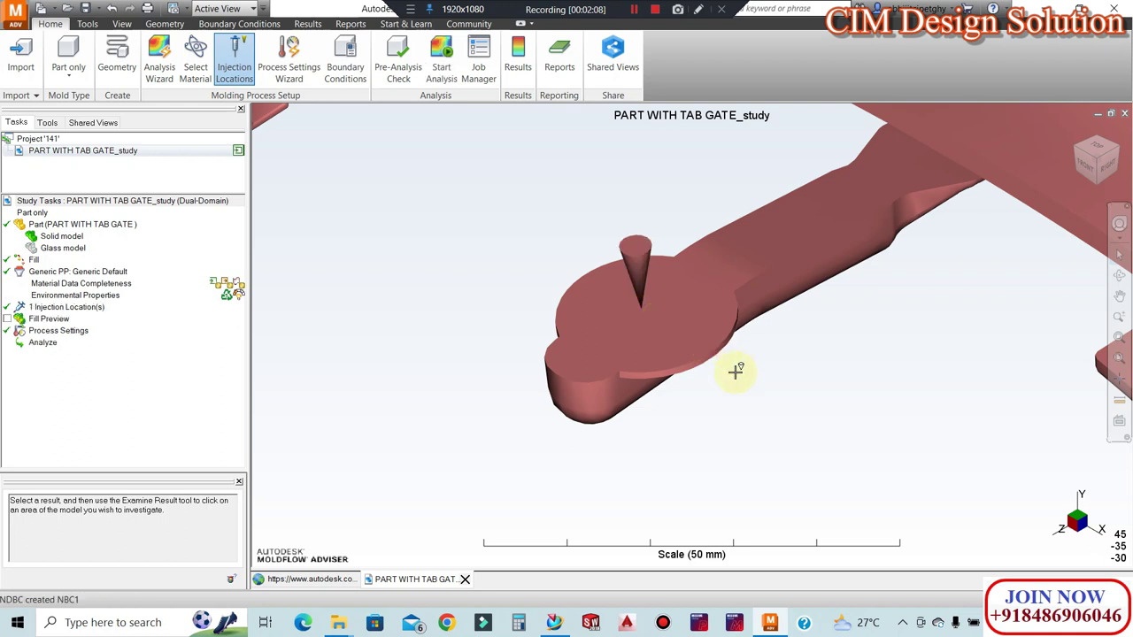
pyautogui.scroll(-3, 552, 372)
pyautogui.scroll(-2, 472, 397)
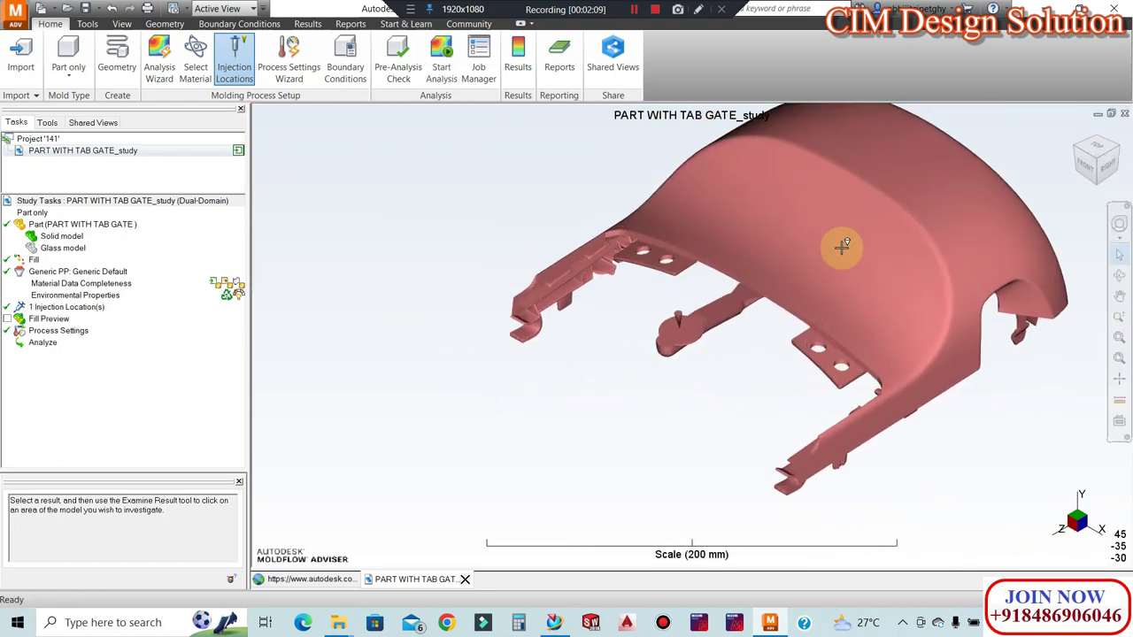
pyautogui.moveTo(803, 264); pyautogui.dragTo(587, 246, button='middle')
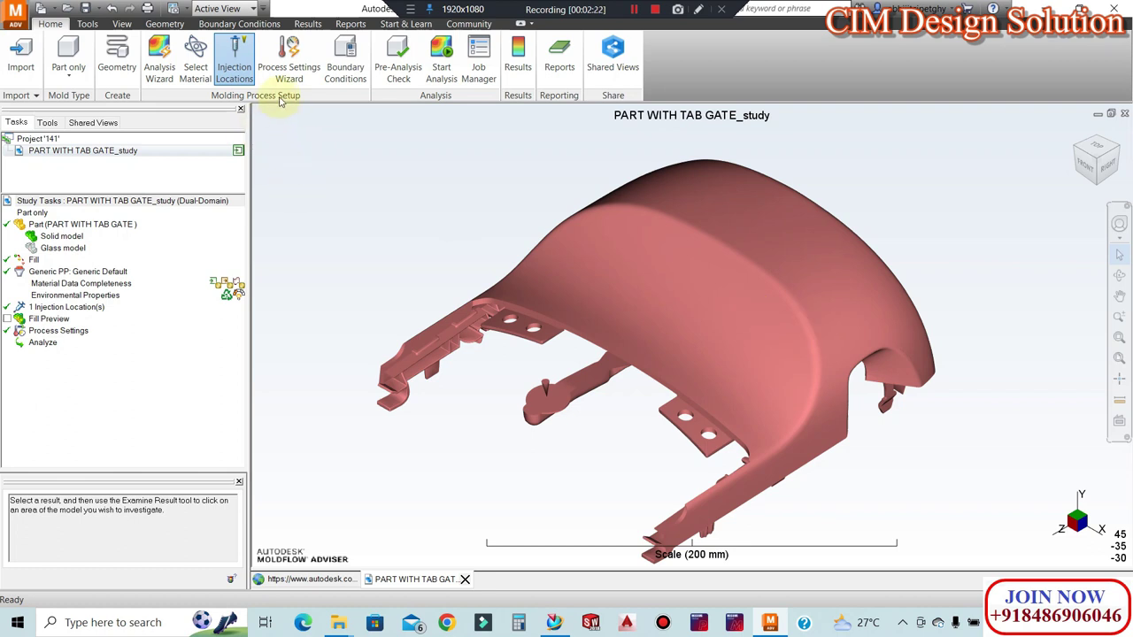
# Add Cooling Quality and Sink Mark alongside Fill in the analysis sequence and finish
pyautogui.click(160, 59)
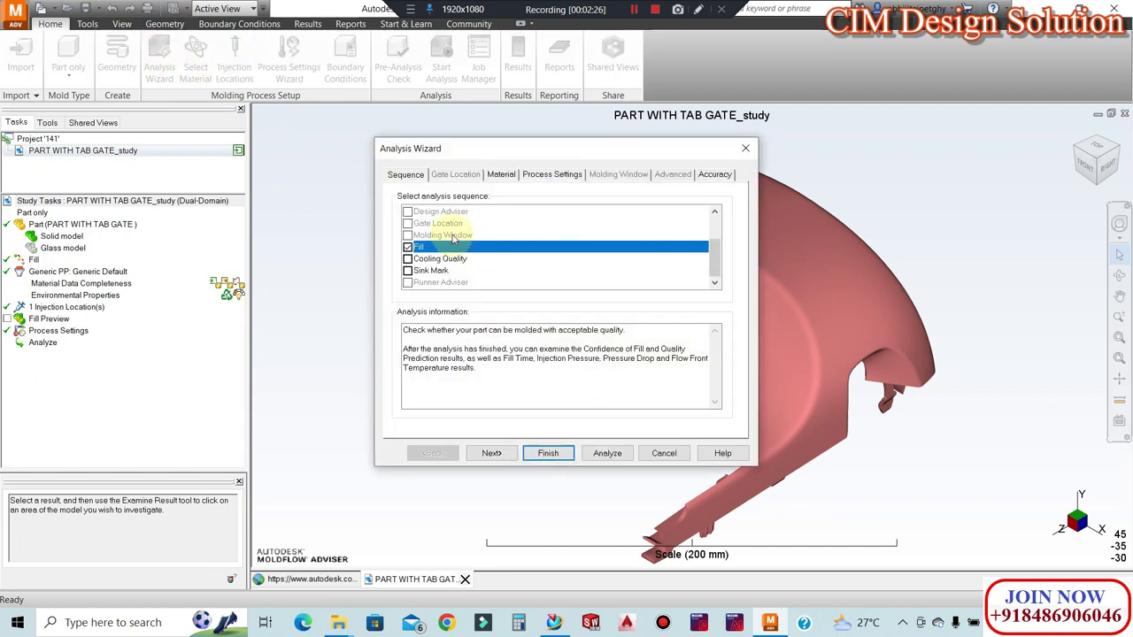
pyautogui.scroll(-2, 518, 252)
pyautogui.scroll(1, 549, 258)
pyautogui.scroll(1, 558, 266)
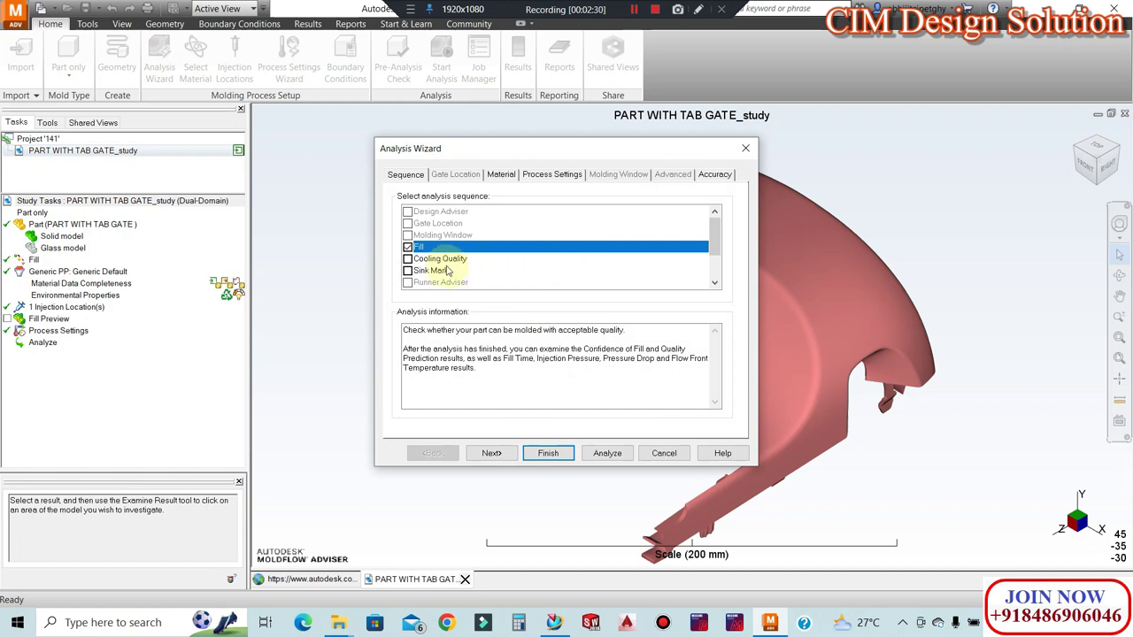
pyautogui.click(408, 259)
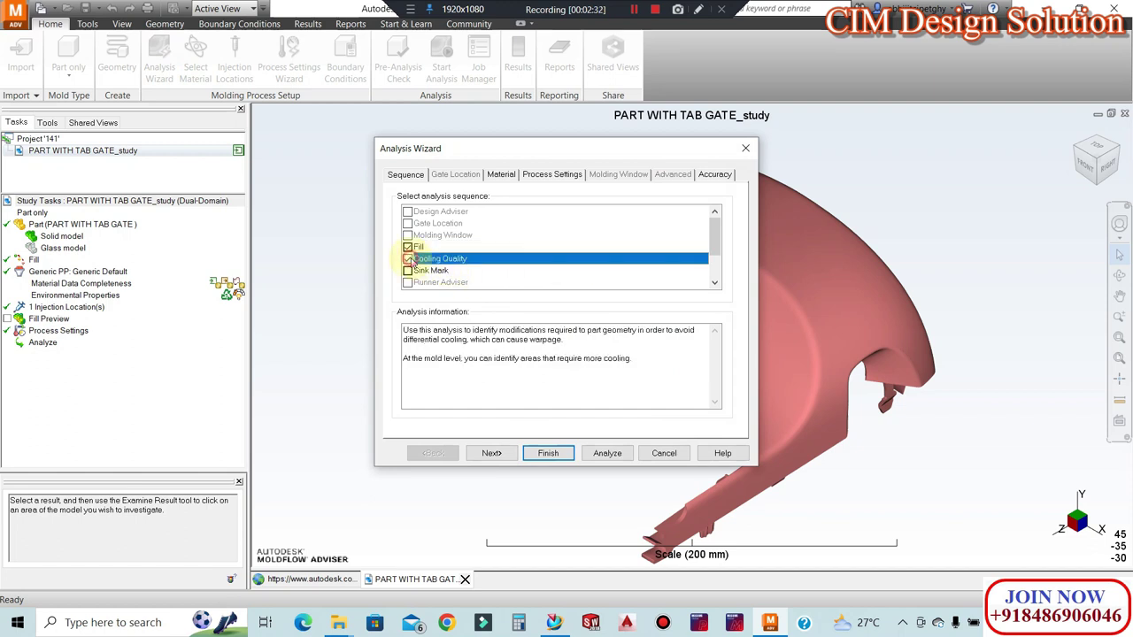
pyautogui.click(408, 271)
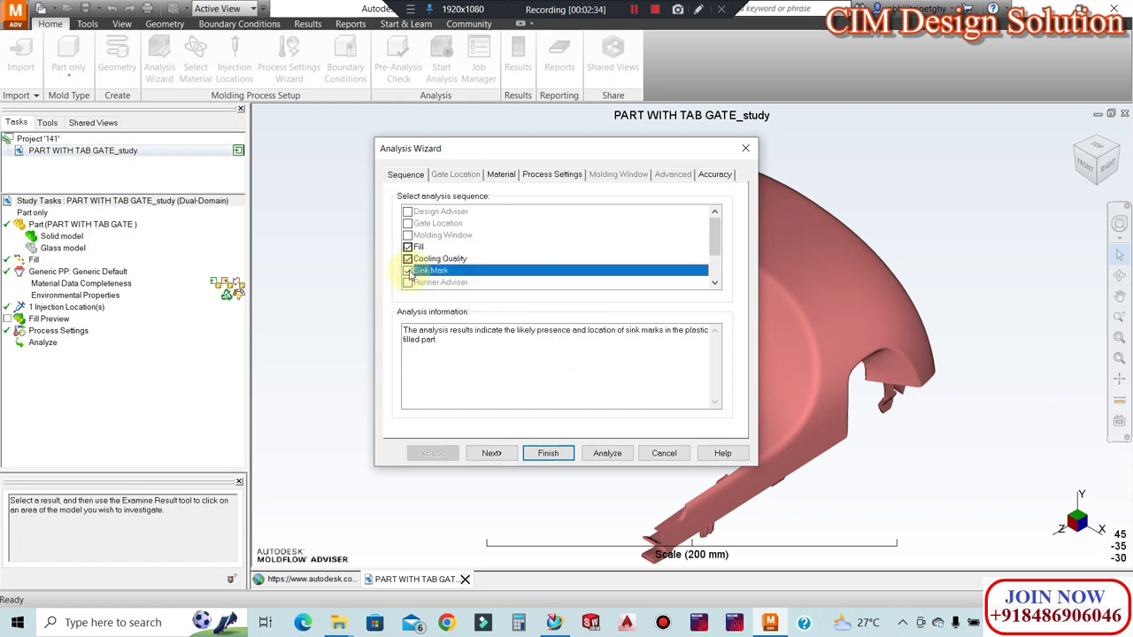
pyautogui.click(554, 456)
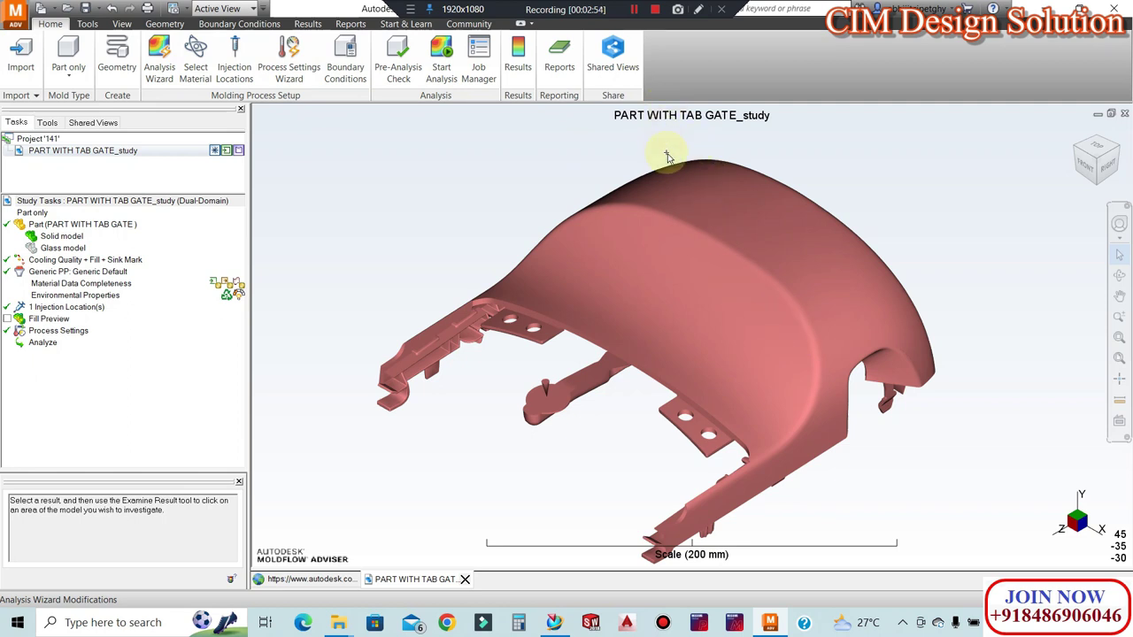
# Switch to the ABP-2040 BK001 TDS PDF open in Microsoft Edge
pyautogui.hotkey('alt', 'Tab')
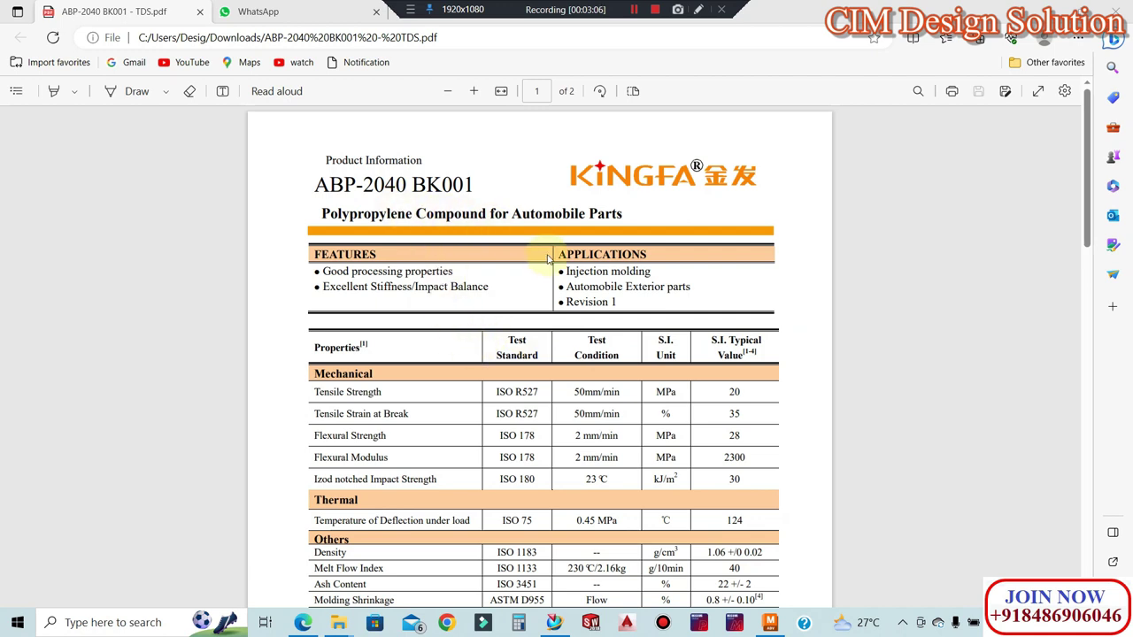
# Highlight the Good processing properties and stiffness/impact balance features, plus Injection molding and Automobile Exterior parts applications
pyautogui.scroll(-1, 549, 270)
pyautogui.scroll(-3, 531, 279)
pyautogui.scroll(4, 519, 286)
pyautogui.moveTo(320, 271); pyautogui.dragTo(431, 310)
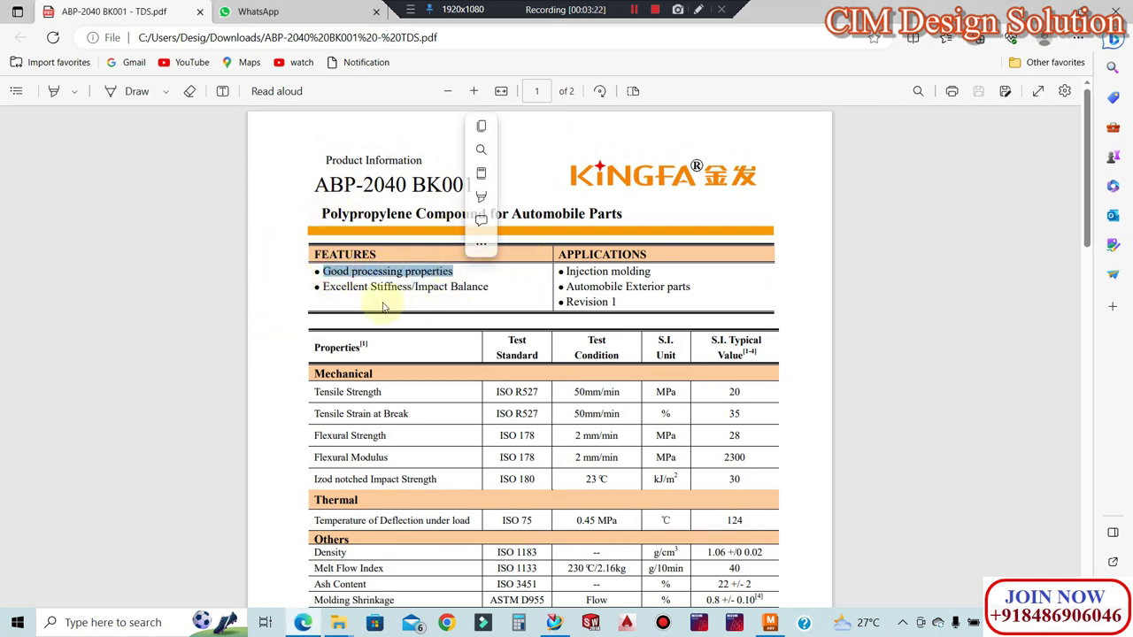
pyautogui.click(381, 302)
pyautogui.moveTo(320, 287); pyautogui.dragTo(486, 304)
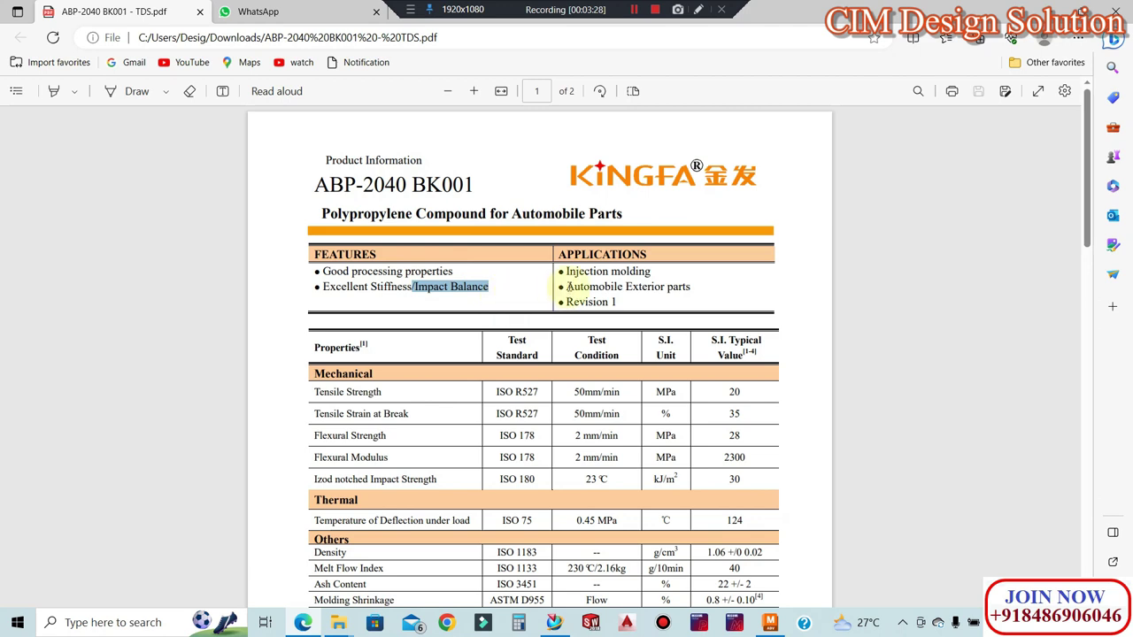
pyautogui.moveTo(565, 271); pyautogui.dragTo(657, 276)
pyautogui.moveTo(565, 288); pyautogui.dragTo(690, 288)
pyautogui.click(688, 286)
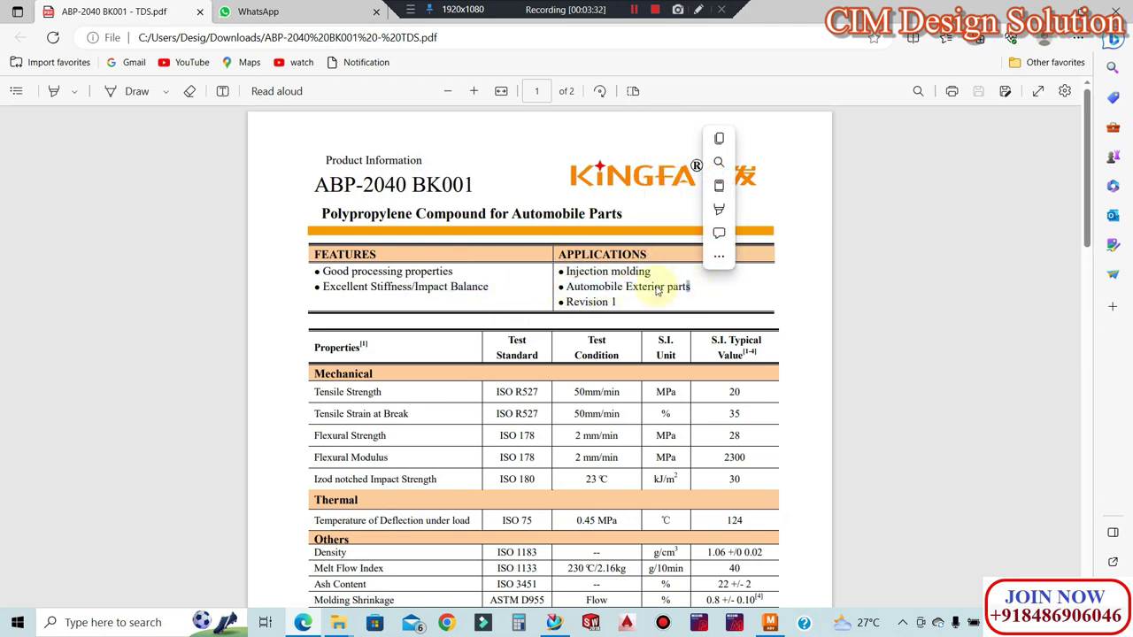
# Read through the datasheet's properties and processing conditions, highlighting a value, then return to Moldflow Adviser
pyautogui.scroll(-3, 514, 303)
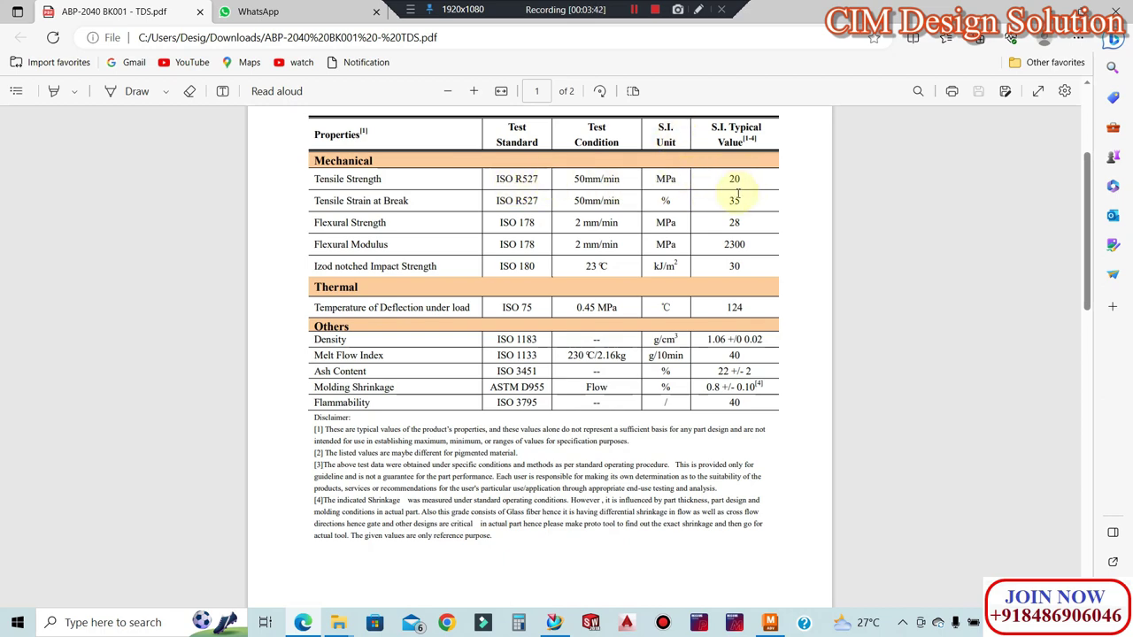
pyautogui.scroll(-3, 461, 254)
pyautogui.scroll(-1, 455, 253)
pyautogui.scroll(5, 405, 182)
pyautogui.scroll(3, 386, 193)
pyautogui.scroll(-3, 386, 193)
pyautogui.moveTo(709, 386); pyautogui.dragTo(763, 389)
pyautogui.scroll(-5, 557, 399)
pyautogui.scroll(-5, 558, 398)
pyautogui.scroll(3, 558, 399)
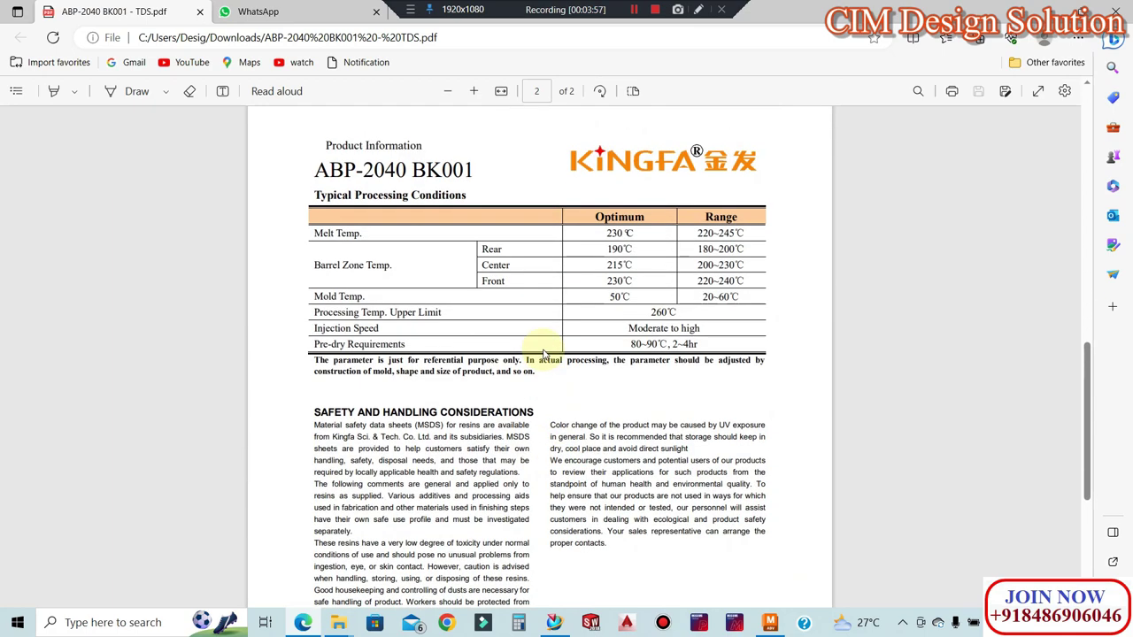
pyautogui.scroll(2, 543, 355)
pyautogui.scroll(5, 543, 354)
pyautogui.scroll(3, 543, 354)
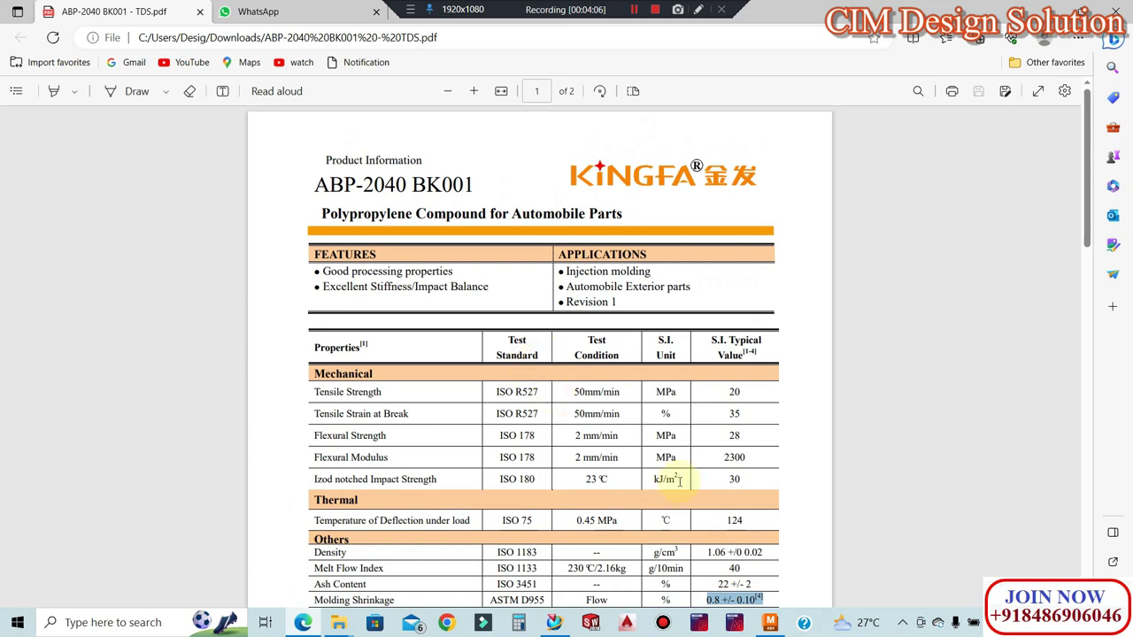
pyautogui.click(770, 622)
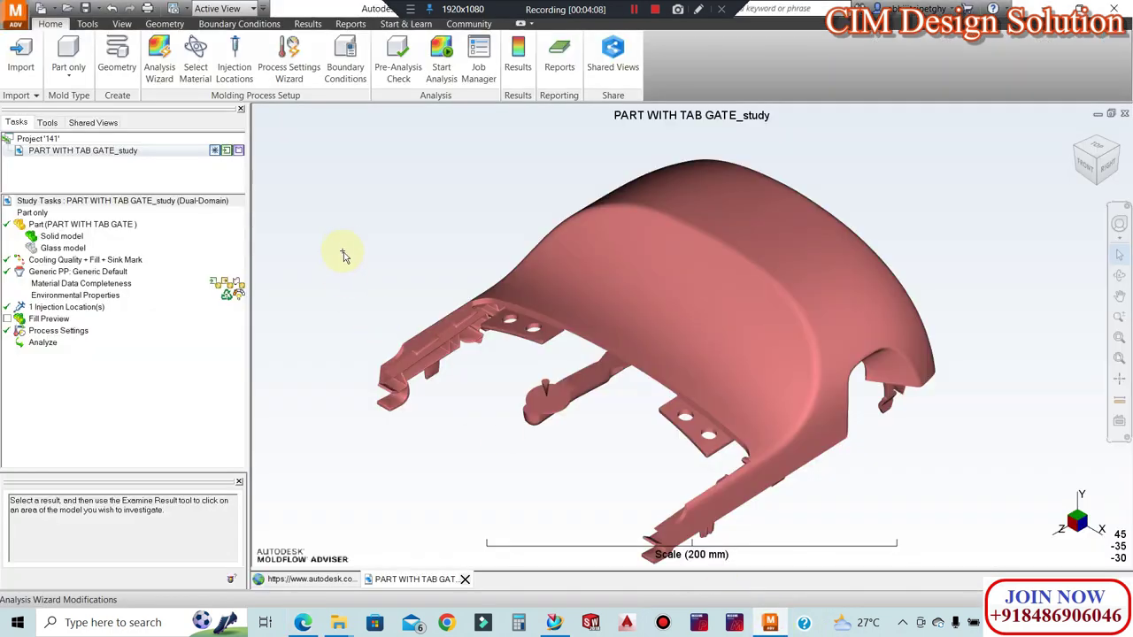
# From Select Material, open the Customize material list of system default thermoplastics
pyautogui.click(193, 55)
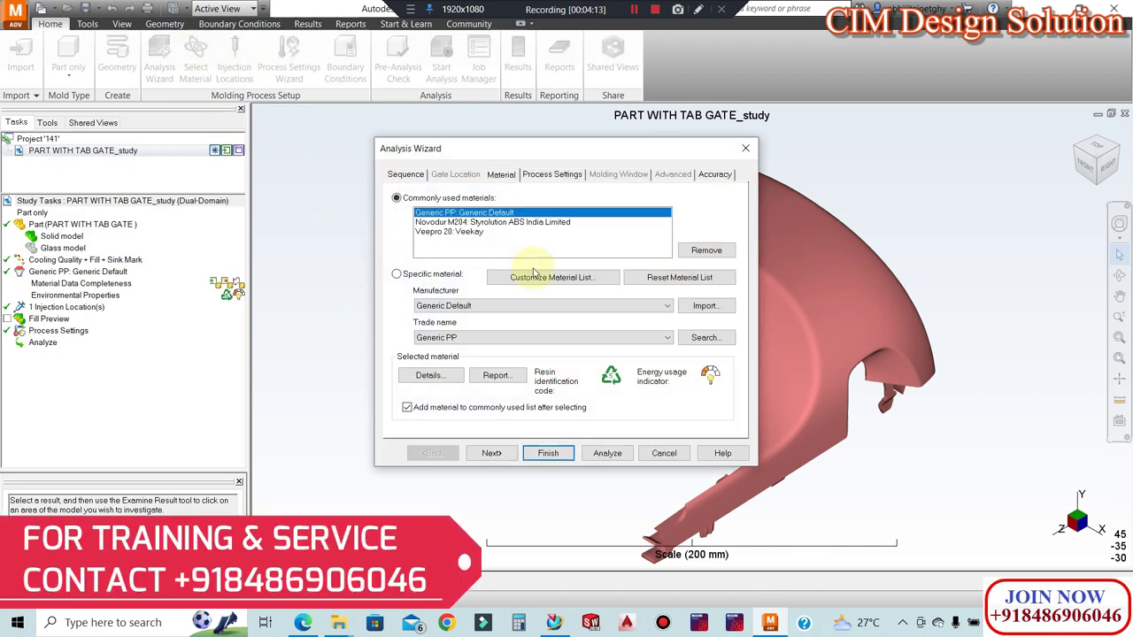
pyautogui.click(544, 281)
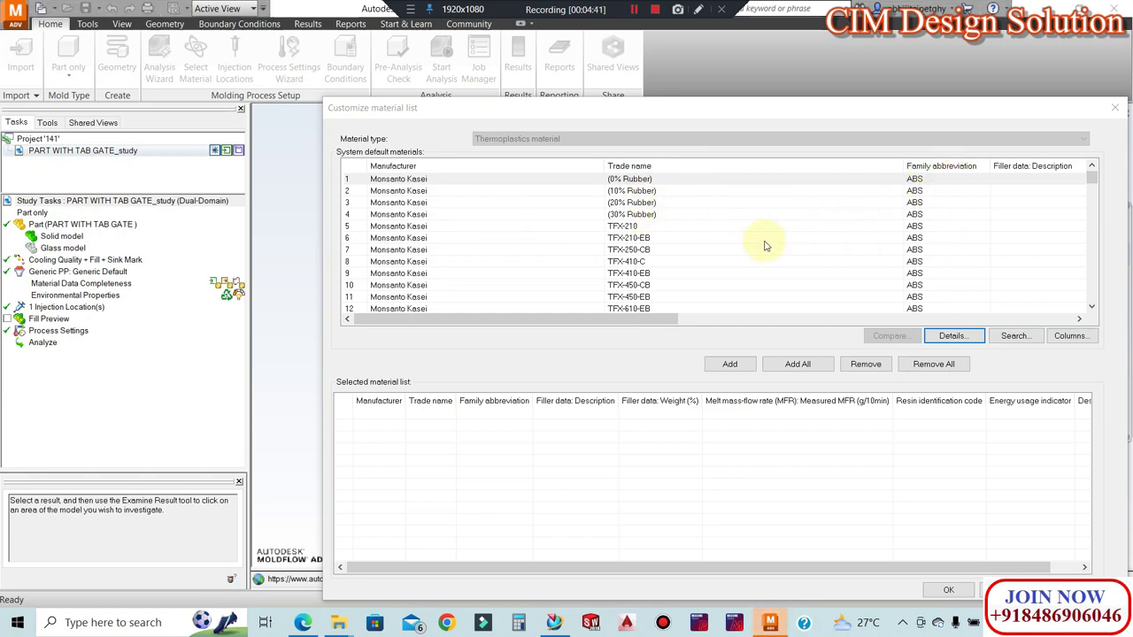
# Find row 12279 CYCOLOY CPV9711-701 PC+ABS in the system list, add it, and confirm
pyautogui.scroll(-10, 655, 239)
pyautogui.scroll(-11, 638, 239)
pyautogui.scroll(-6, 610, 237)
pyautogui.scroll(-8, 611, 238)
pyautogui.scroll(-13, 611, 239)
pyautogui.scroll(-18, 620, 248)
pyautogui.scroll(-20, 495, 246)
pyautogui.scroll(-20, 531, 222)
pyautogui.scroll(-20, 726, 213)
pyautogui.scroll(-20, 673, 221)
pyautogui.scroll(-16, 595, 255)
pyautogui.scroll(-11, 595, 254)
pyautogui.scroll(-11, 602, 252)
pyautogui.moveTo(1093, 183); pyautogui.dragTo(1095, 299)
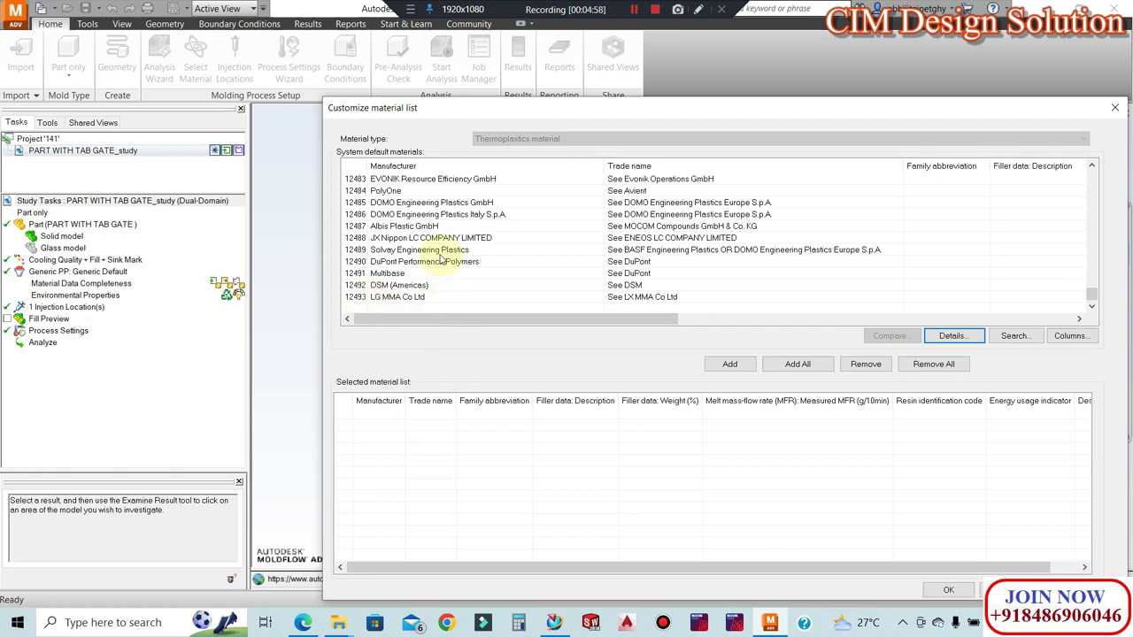
pyautogui.scroll(5, 443, 257)
pyautogui.scroll(5, 450, 232)
pyautogui.scroll(5, 449, 232)
pyautogui.scroll(5, 453, 234)
pyautogui.scroll(4, 451, 233)
pyautogui.scroll(4, 593, 232)
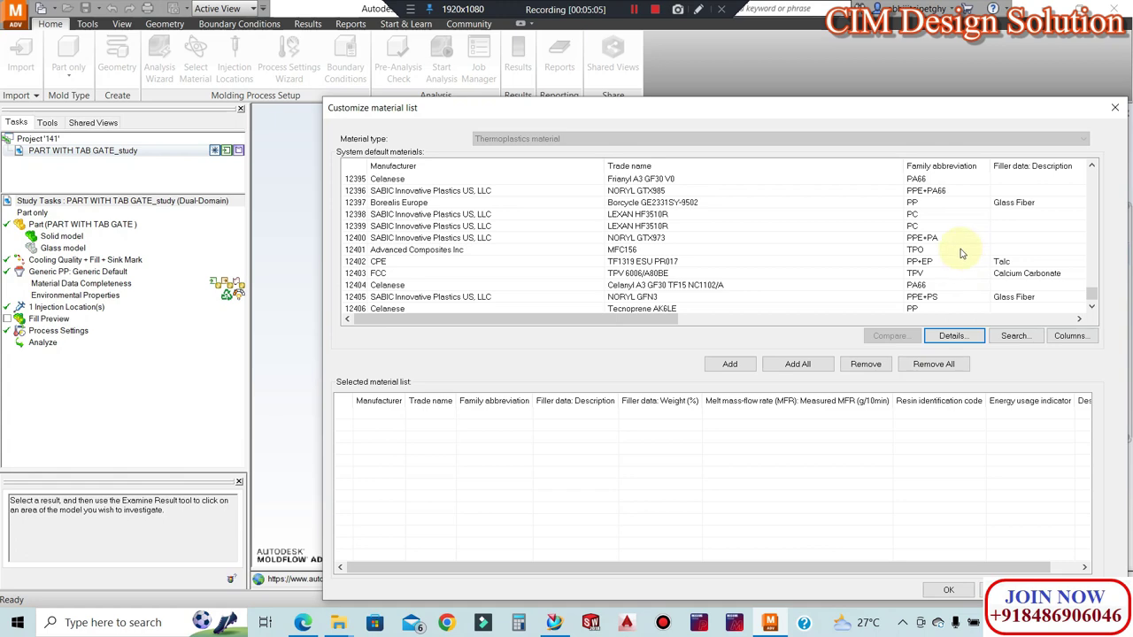
pyautogui.scroll(5, 961, 256)
pyautogui.scroll(3, 960, 254)
pyautogui.scroll(5, 961, 254)
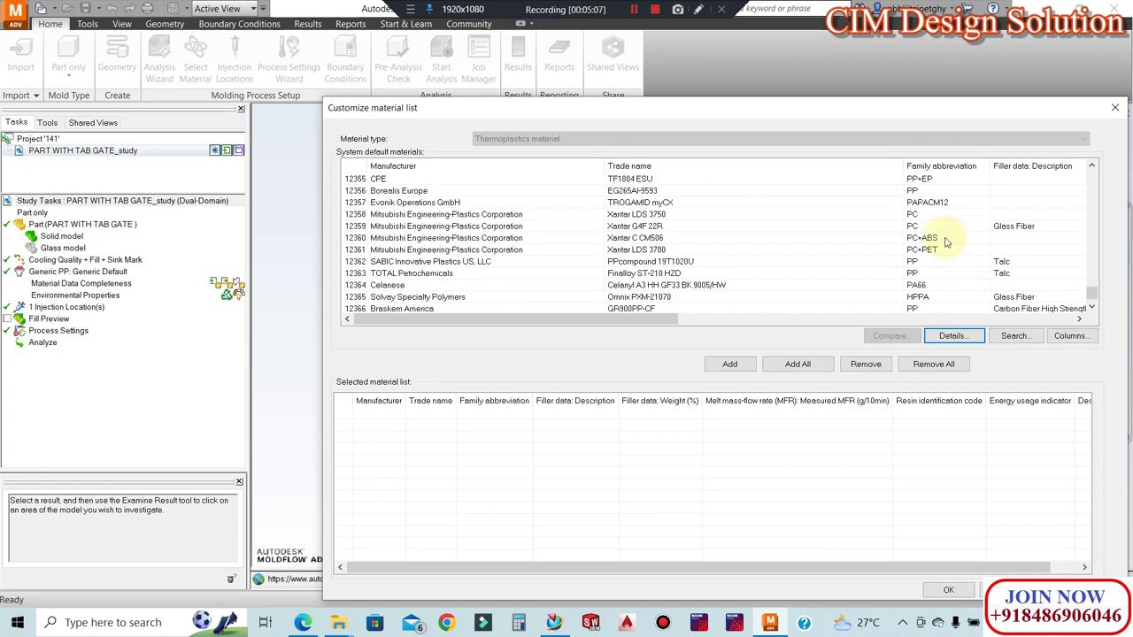
pyautogui.scroll(3, 948, 246)
pyautogui.scroll(3, 944, 242)
pyautogui.scroll(4, 944, 241)
pyautogui.scroll(5, 929, 239)
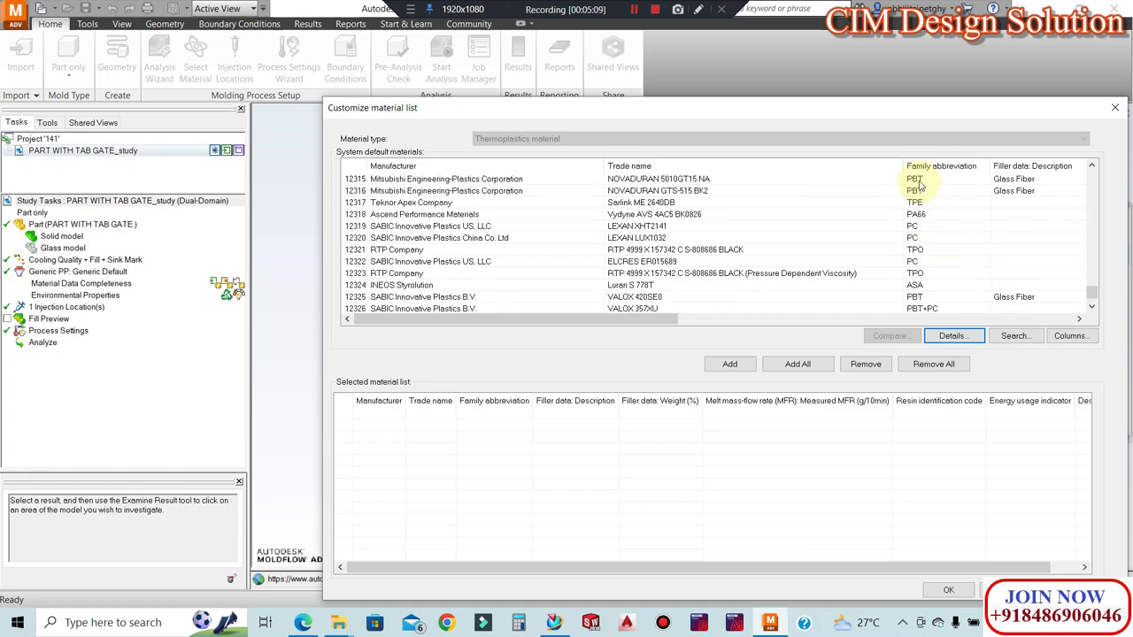
pyautogui.scroll(4, 924, 240)
pyautogui.scroll(2, 923, 240)
pyautogui.scroll(3, 923, 239)
pyautogui.scroll(2, 924, 239)
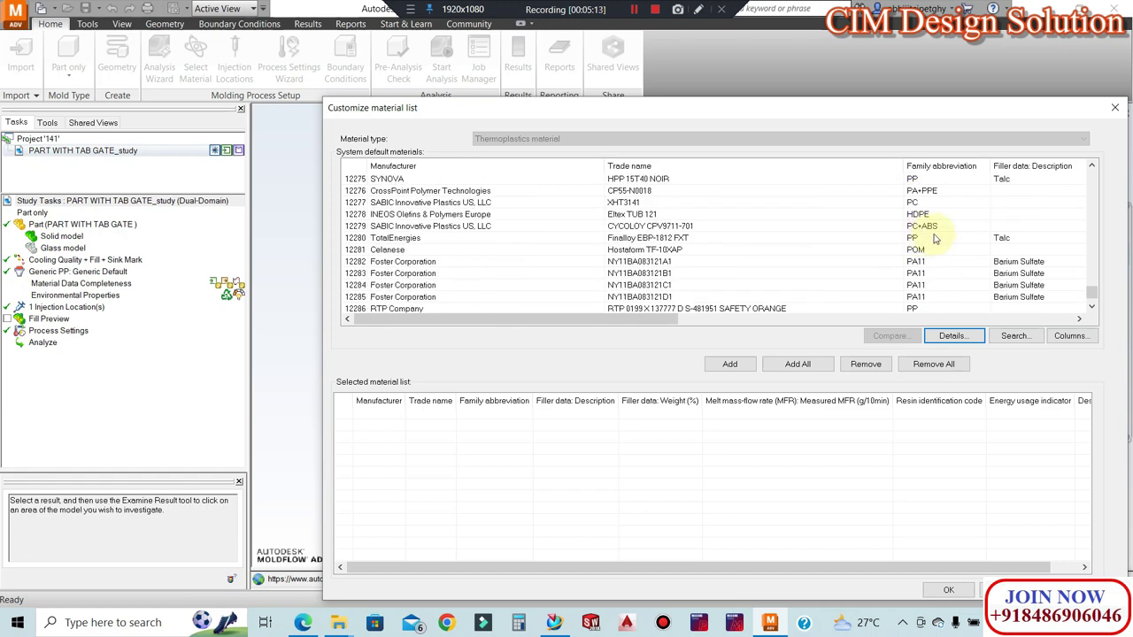
pyautogui.click(926, 227)
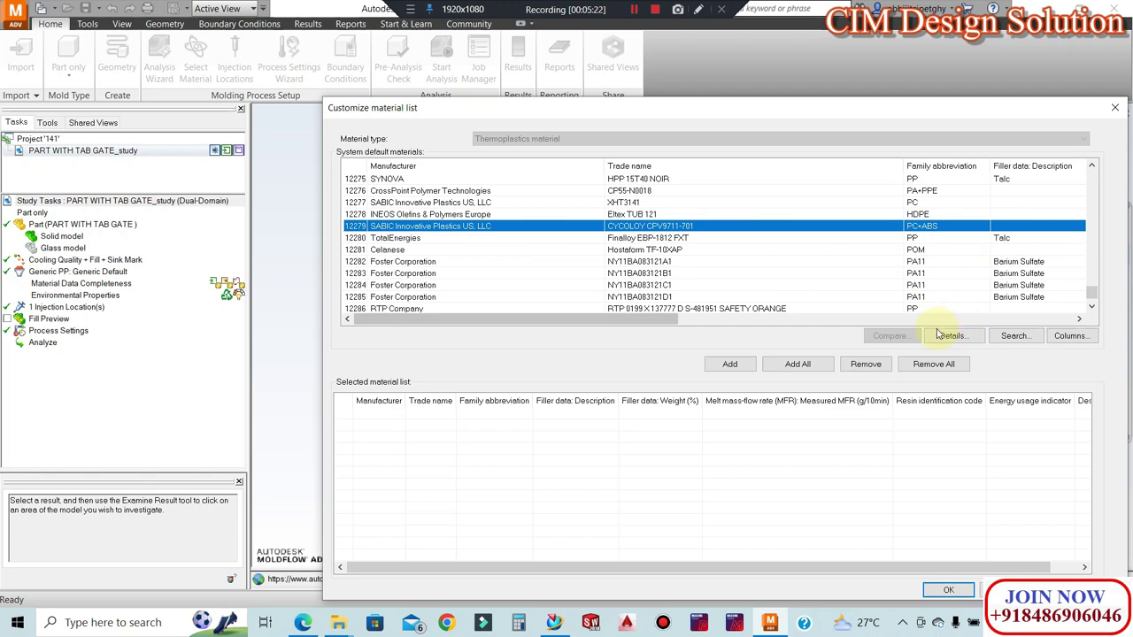
pyautogui.click(742, 367)
pyautogui.click(949, 590)
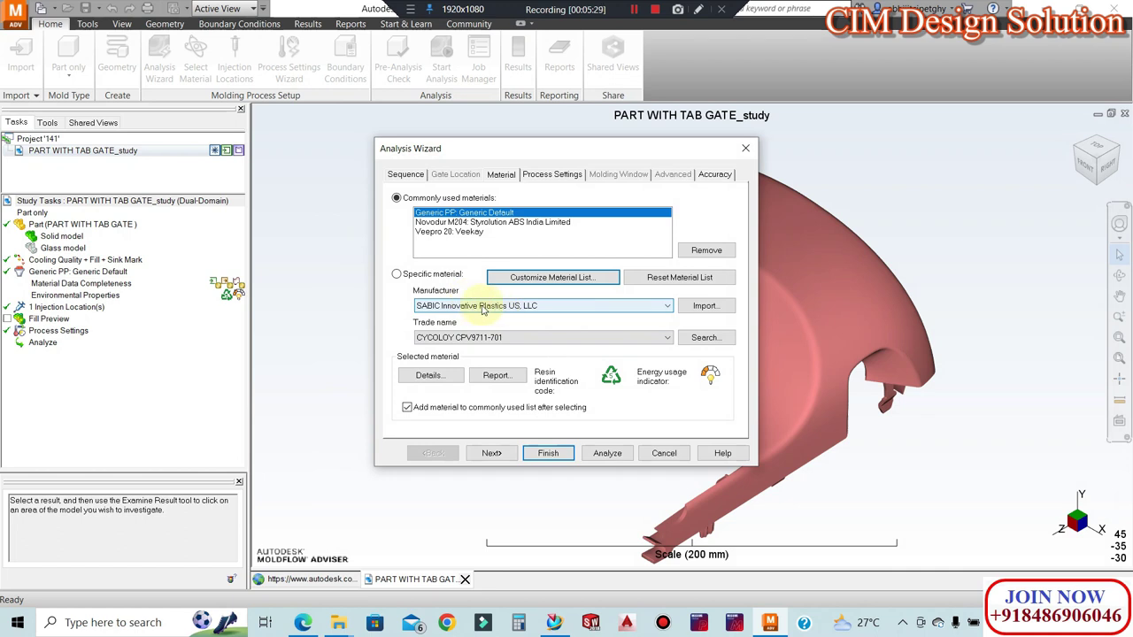
# Choose Specific material with SABIC trade name CYCOLOY CPV9711-701
pyautogui.click(460, 337)
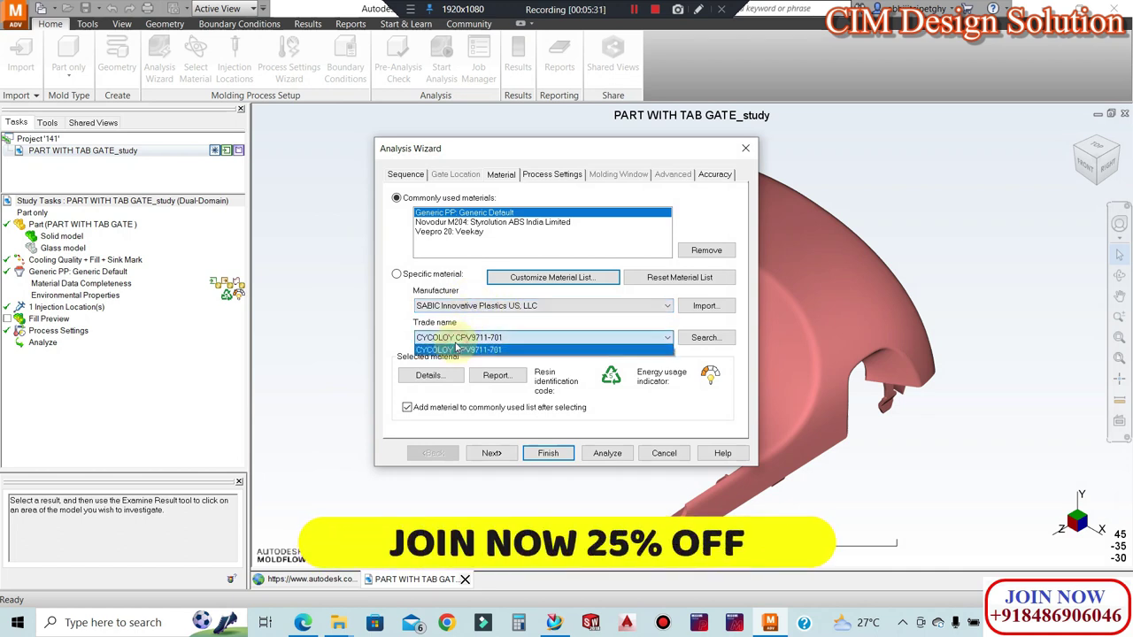
pyautogui.click(456, 349)
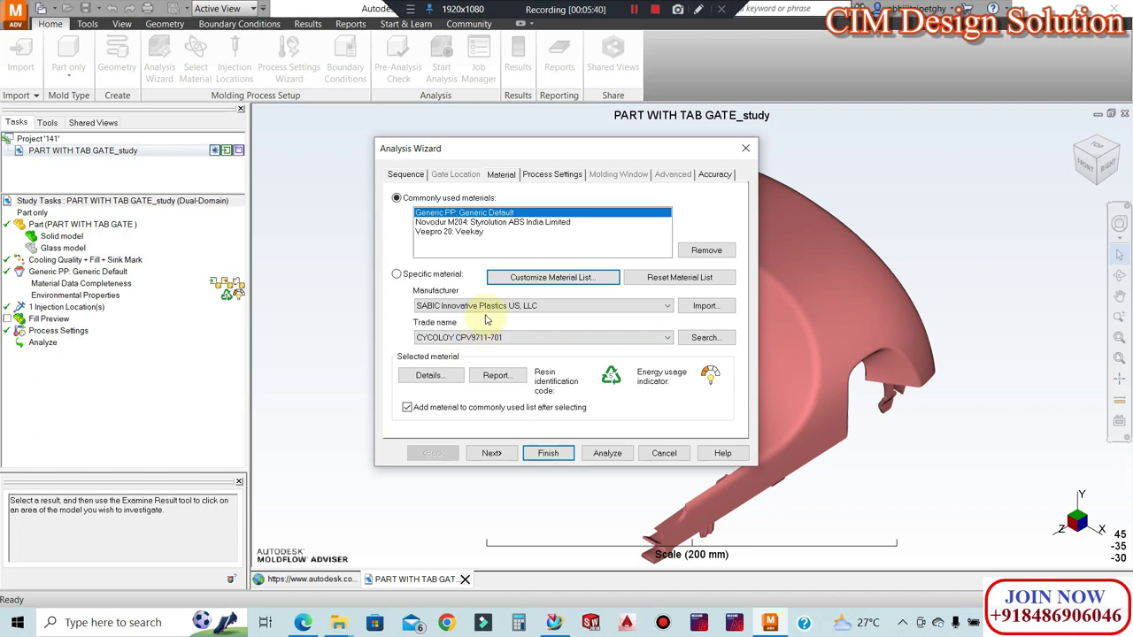
pyautogui.click(431, 275)
pyautogui.click(559, 278)
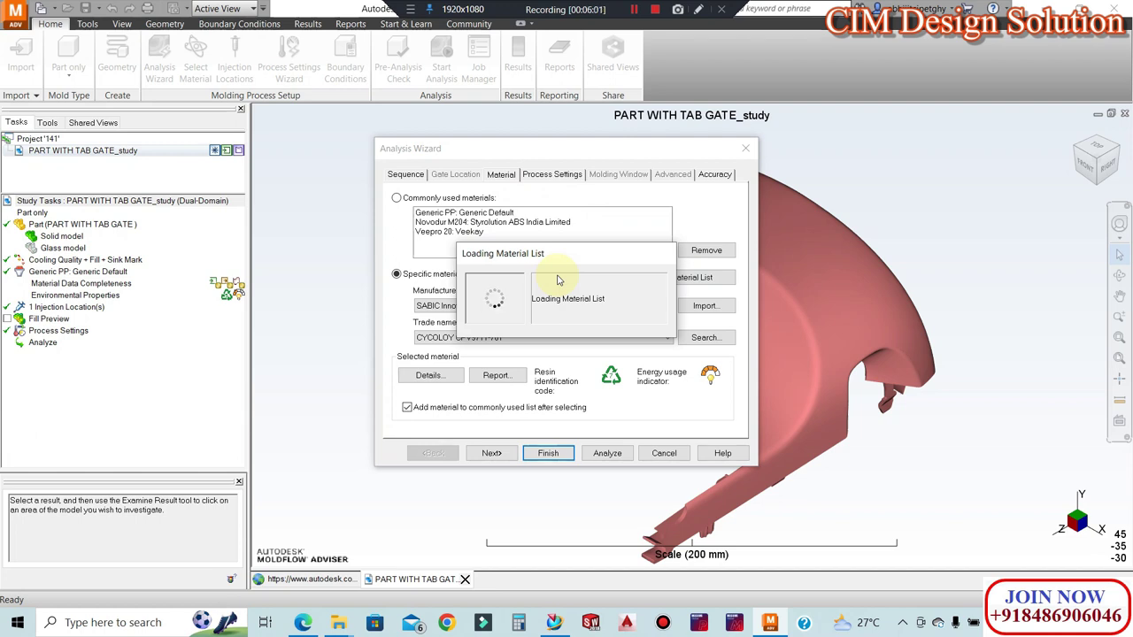
# Check the material datasheet, cancel a file import, apply CYCOLOY CPV9711-701 and bring up Process Settings
pyautogui.click(302, 623)
pyautogui.scroll(-3, 496, 363)
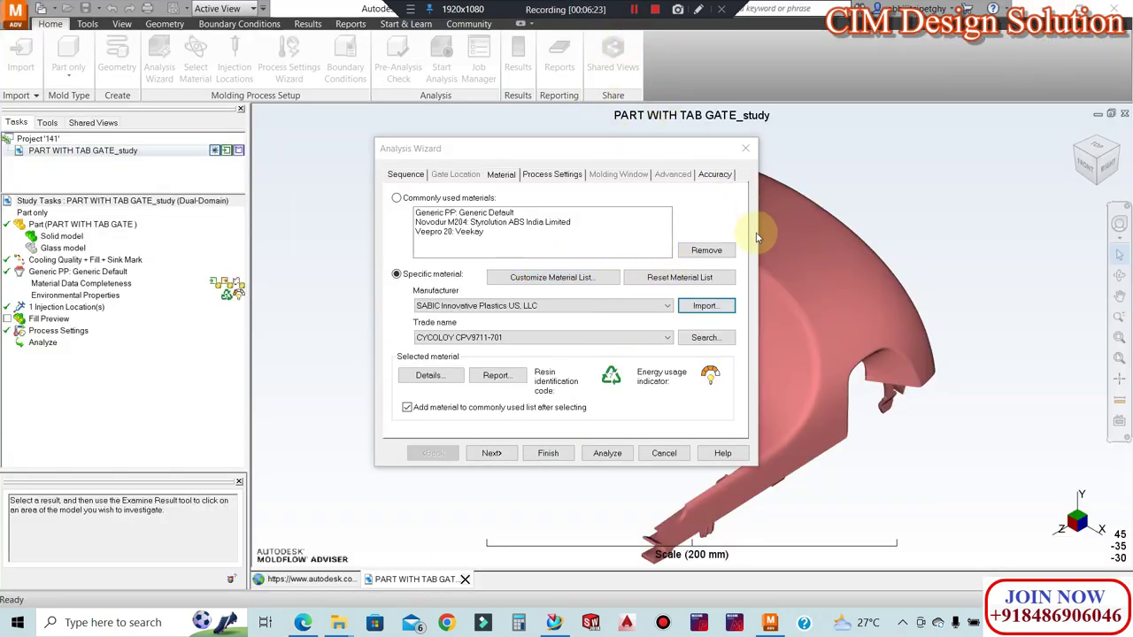
pyautogui.click(705, 306)
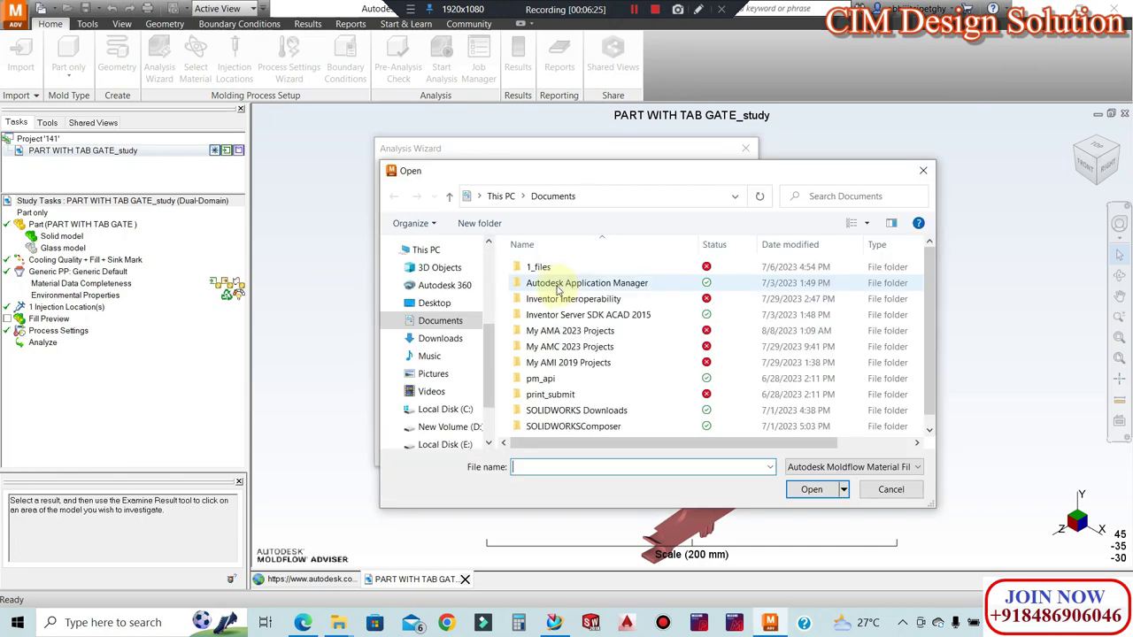
pyautogui.click(882, 492)
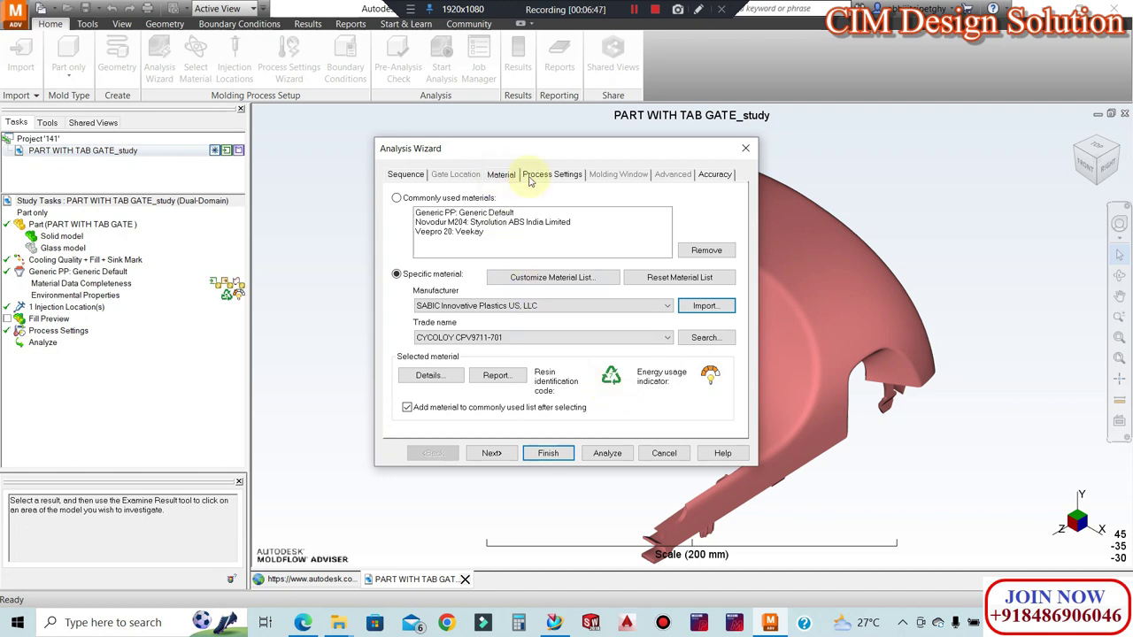
pyautogui.click(548, 454)
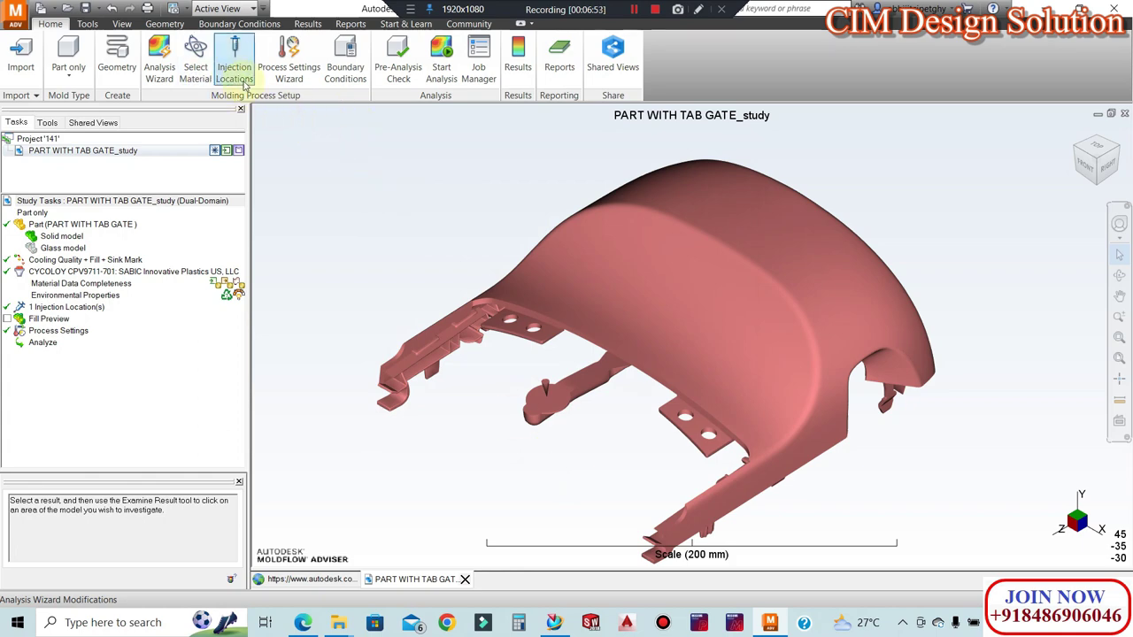
pyautogui.click(288, 60)
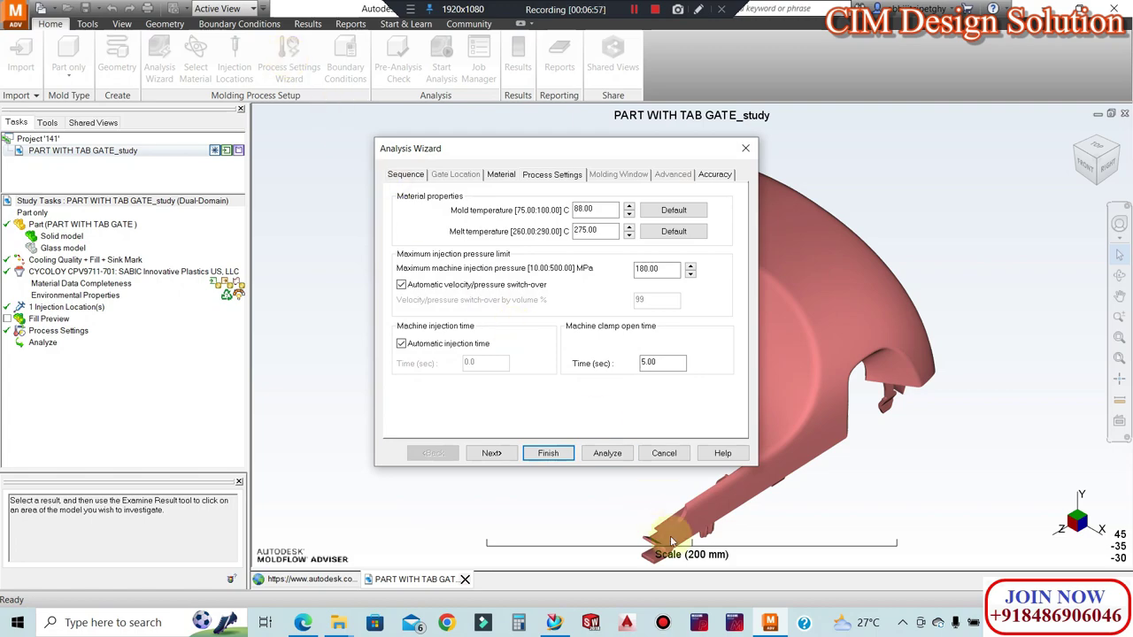
pyautogui.click(303, 619)
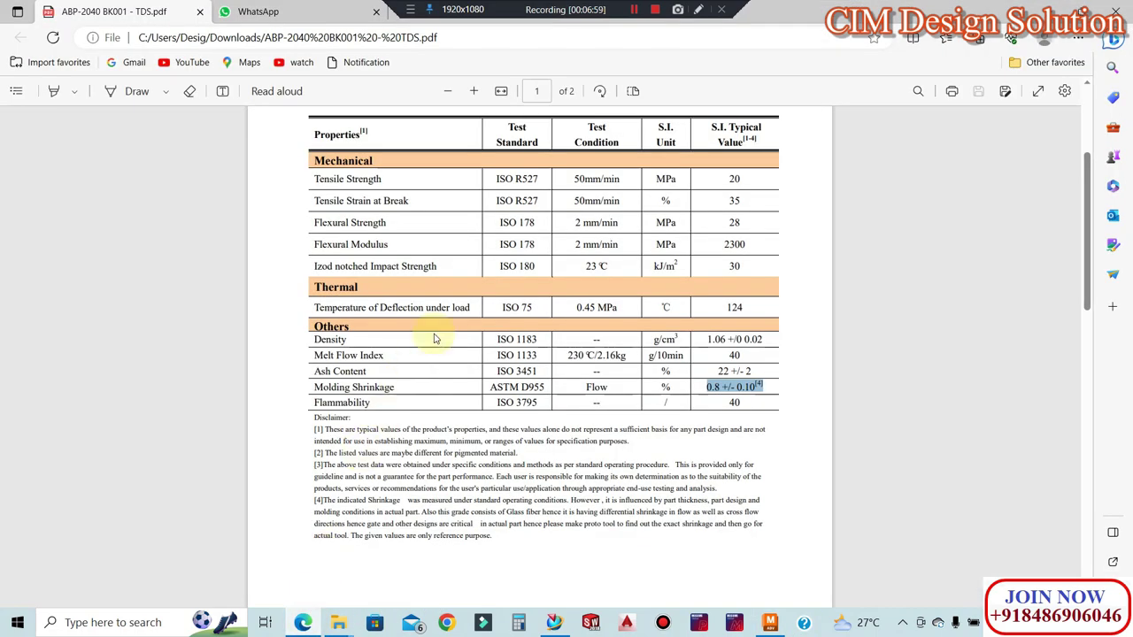
pyautogui.scroll(3, 576, 332)
pyautogui.scroll(-10, 593, 327)
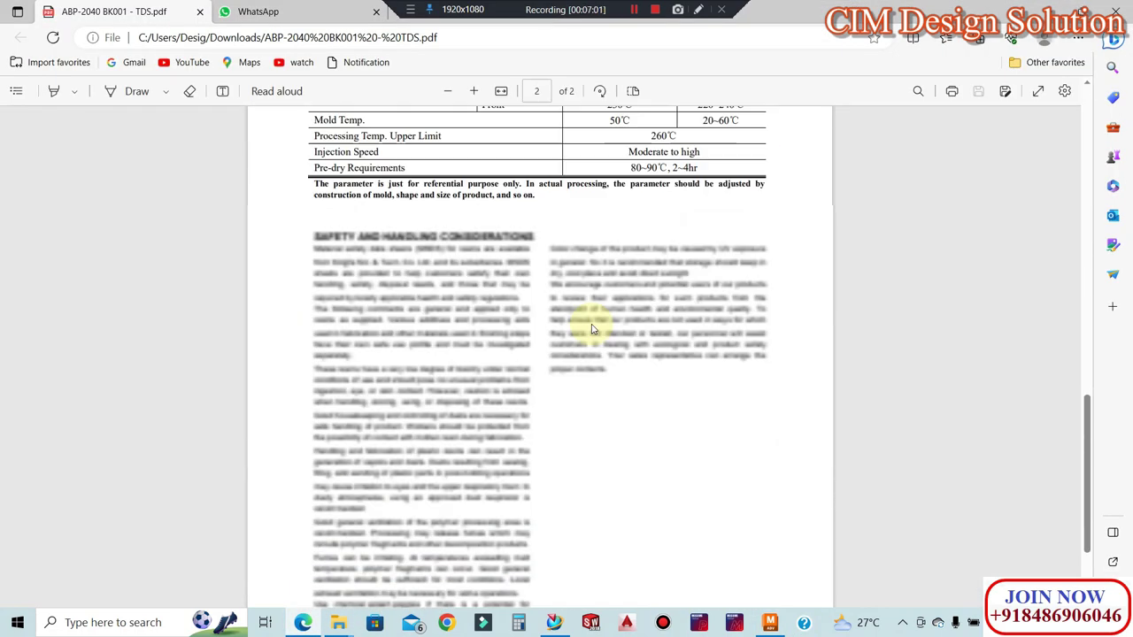
pyautogui.scroll(-4, 594, 328)
pyautogui.scroll(5, 593, 328)
pyautogui.scroll(1, 593, 329)
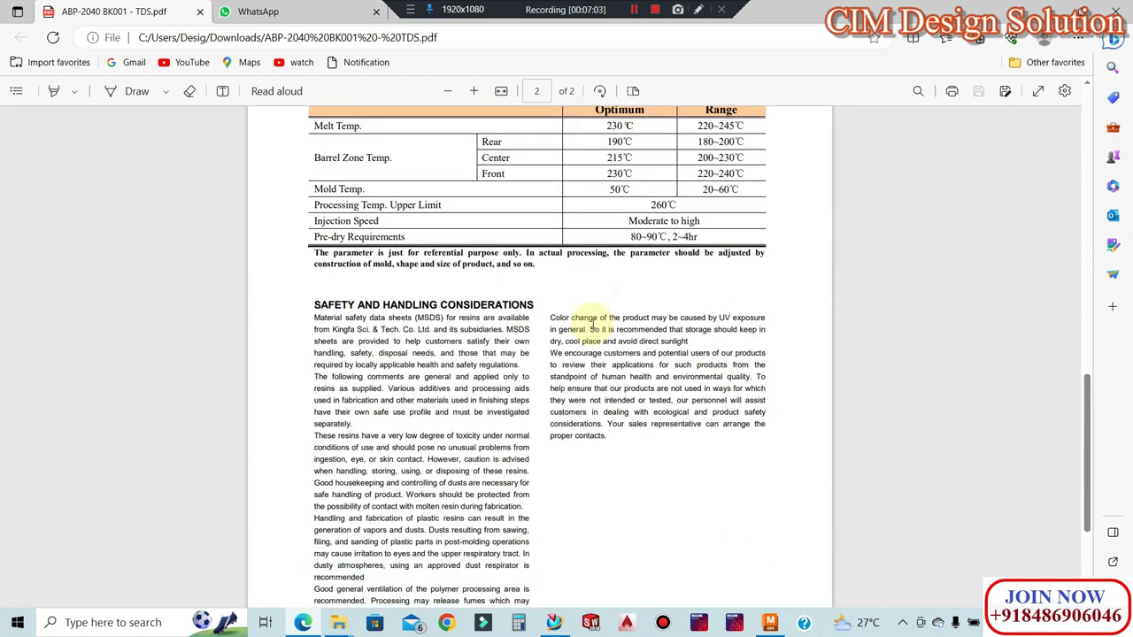
pyautogui.moveTo(1088, 418); pyautogui.dragTo(1087, 397)
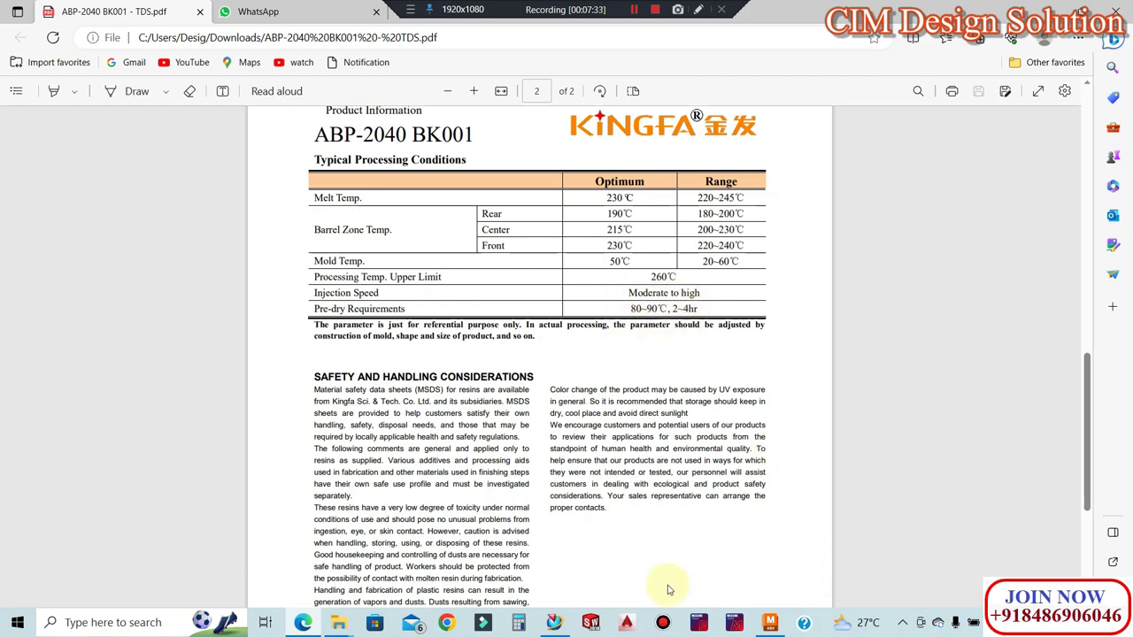
pyautogui.click(771, 623)
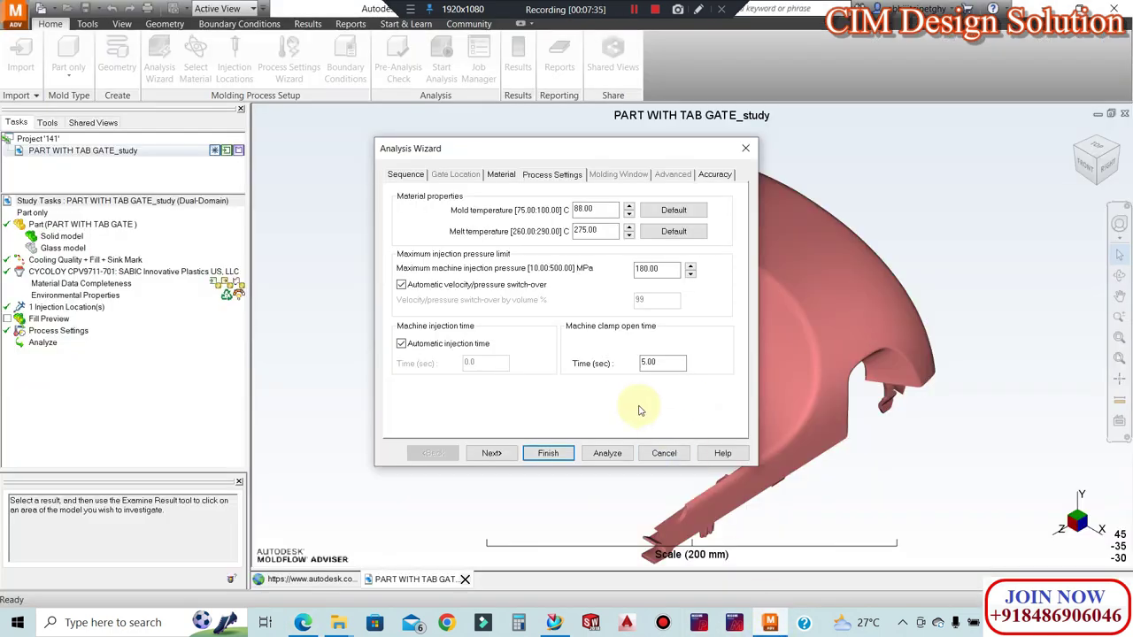
# Set the mold temperature to 90 °C and the melt temperature to 280 °C
pyautogui.doubleClick(599, 209)
pyautogui.write('90')
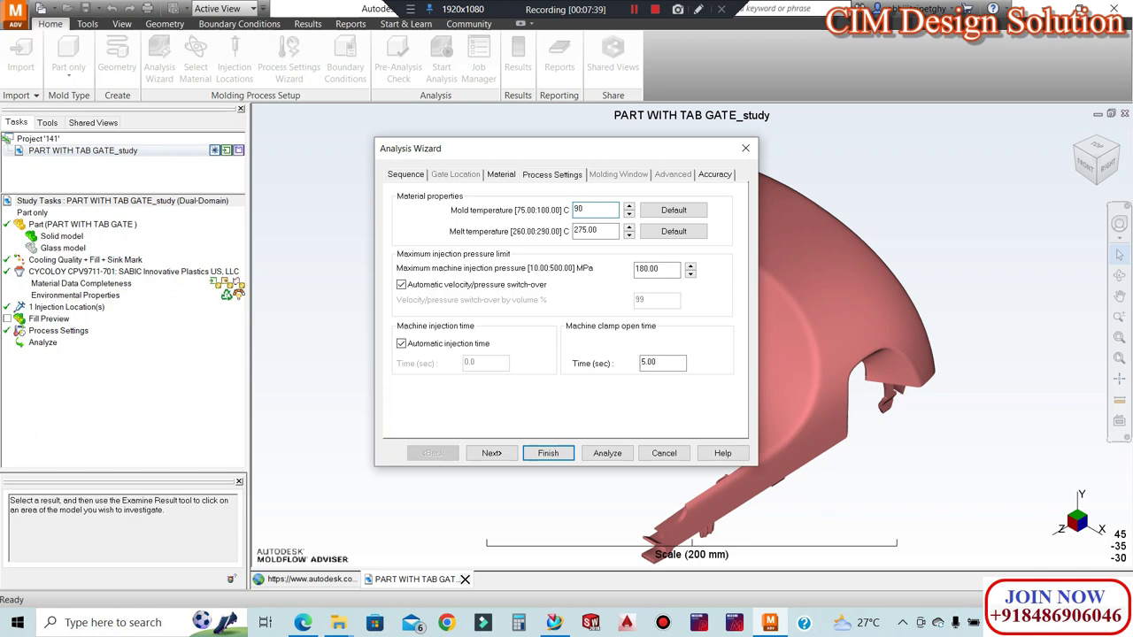
pyautogui.click(595, 232)
pyautogui.moveTo(615, 232); pyautogui.dragTo(550, 231)
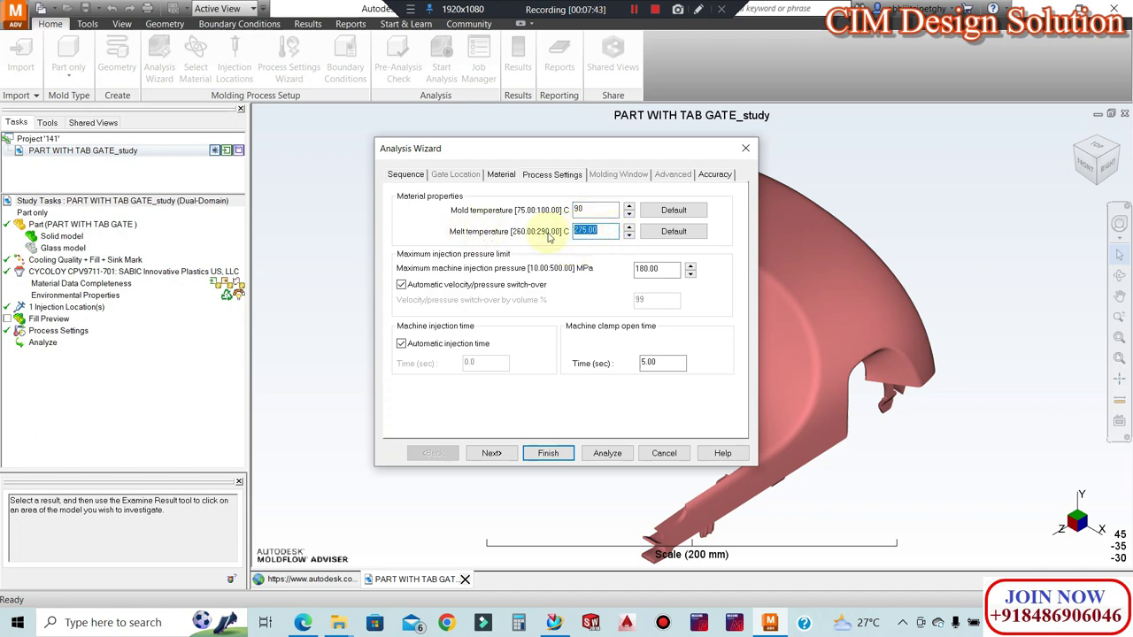
pyautogui.write('280')
# Review injection pressure, auto switch-over, clamp open time and Level 3 accuracy, then apply the settings
pyautogui.click(663, 271)
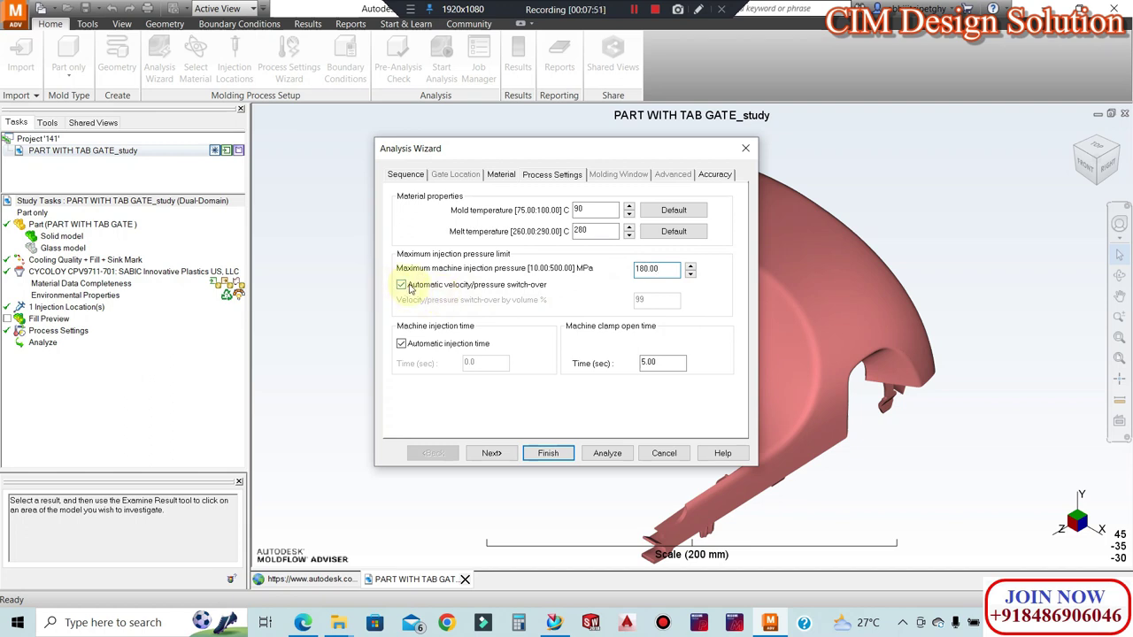
pyautogui.click(401, 286)
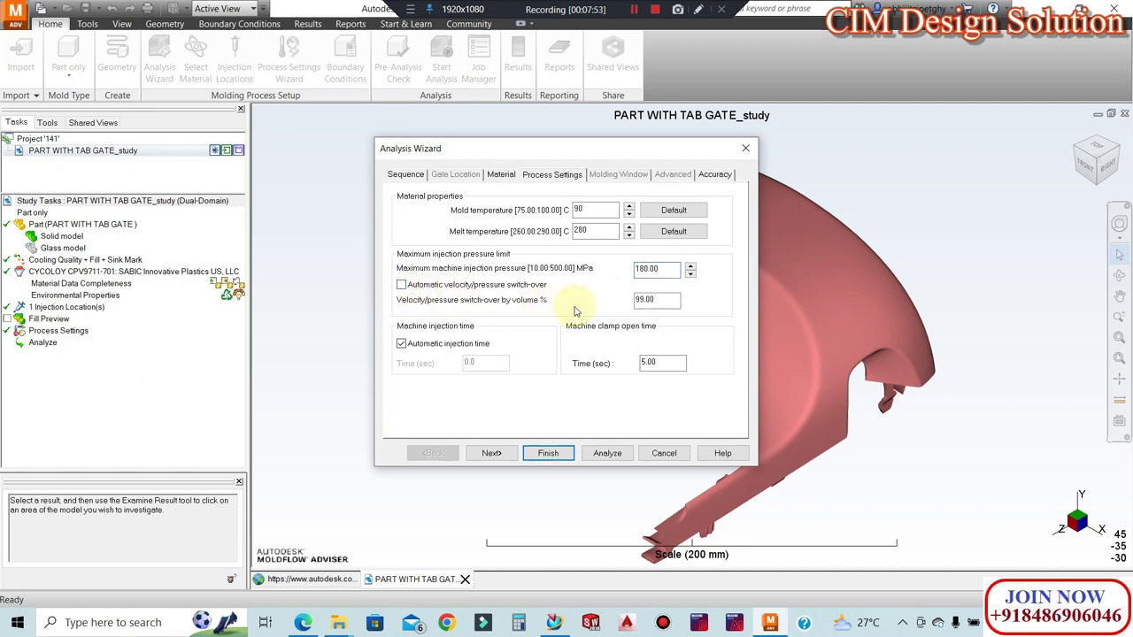
pyautogui.click(401, 288)
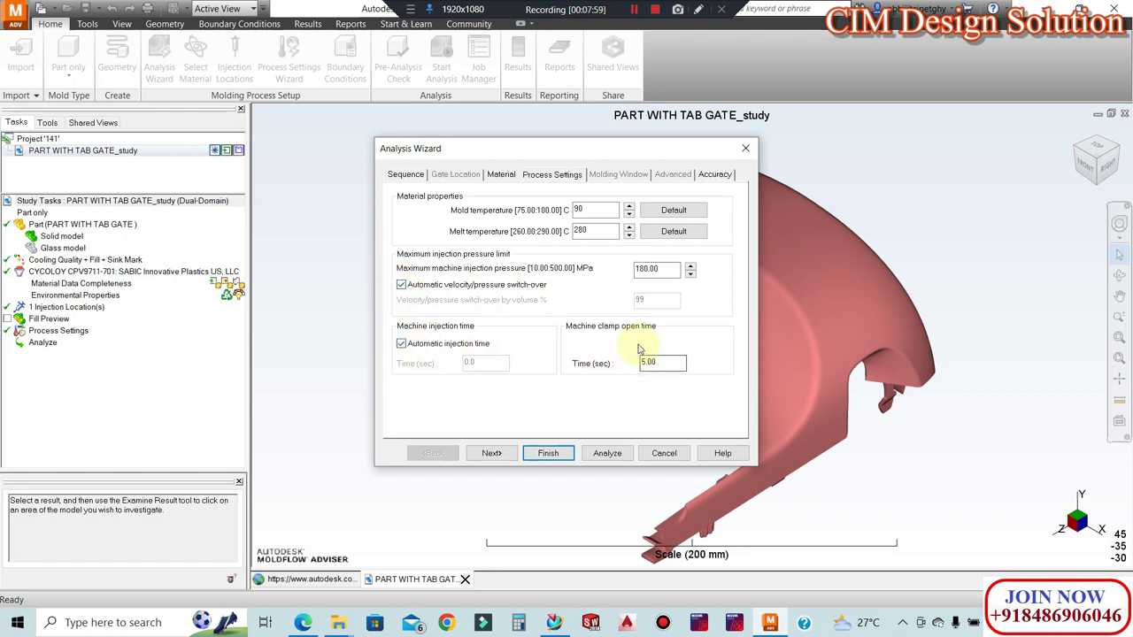
pyautogui.click(661, 363)
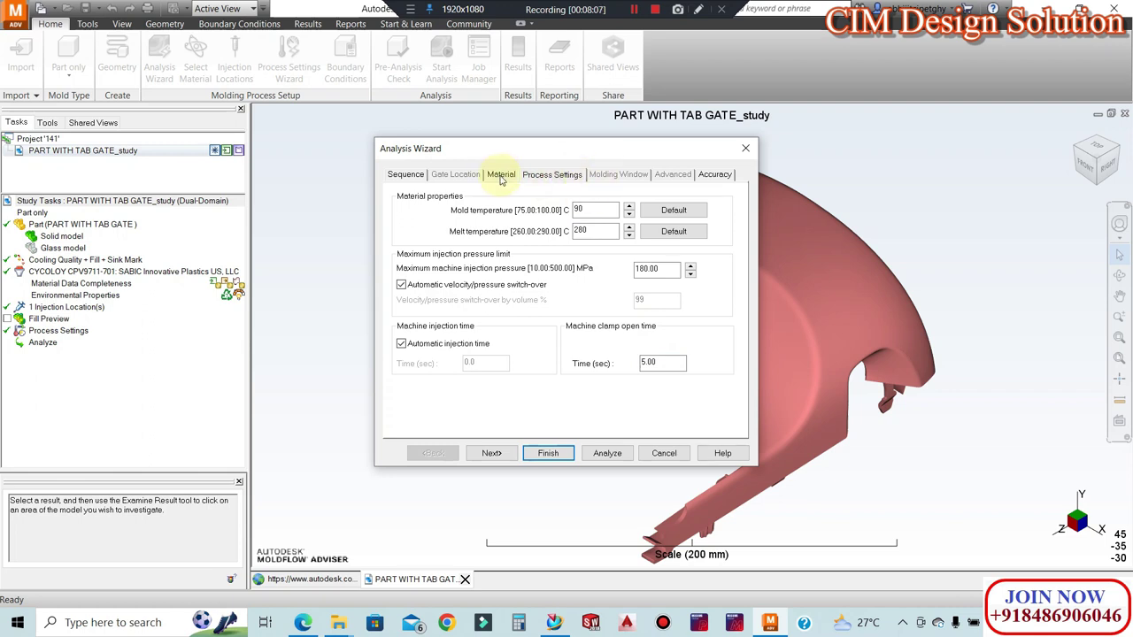
pyautogui.click(719, 175)
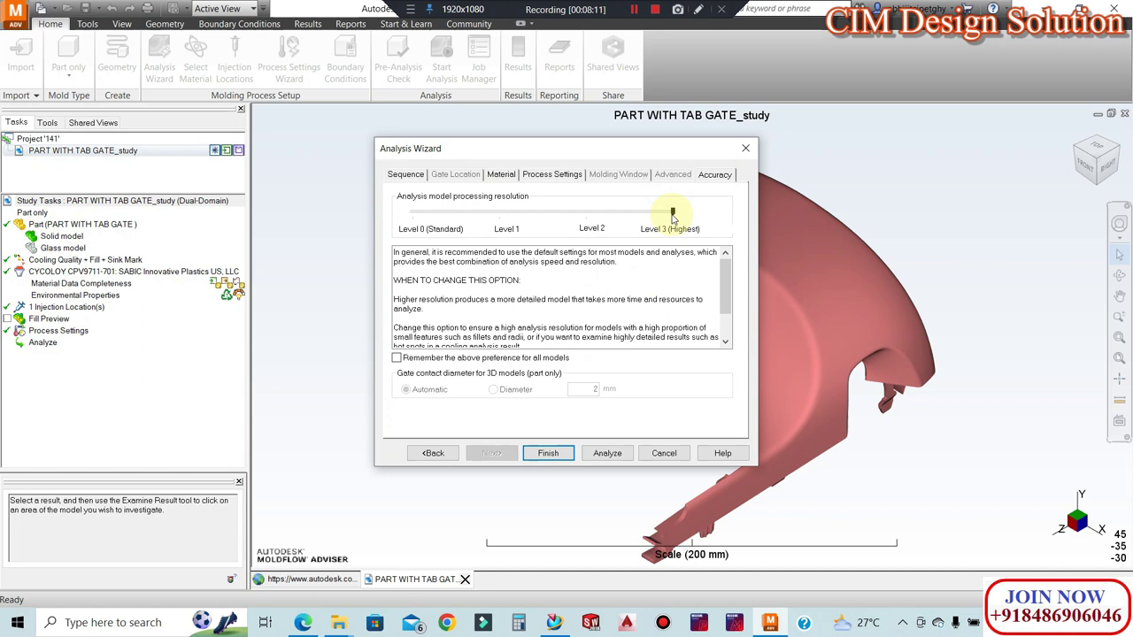
pyautogui.click(554, 455)
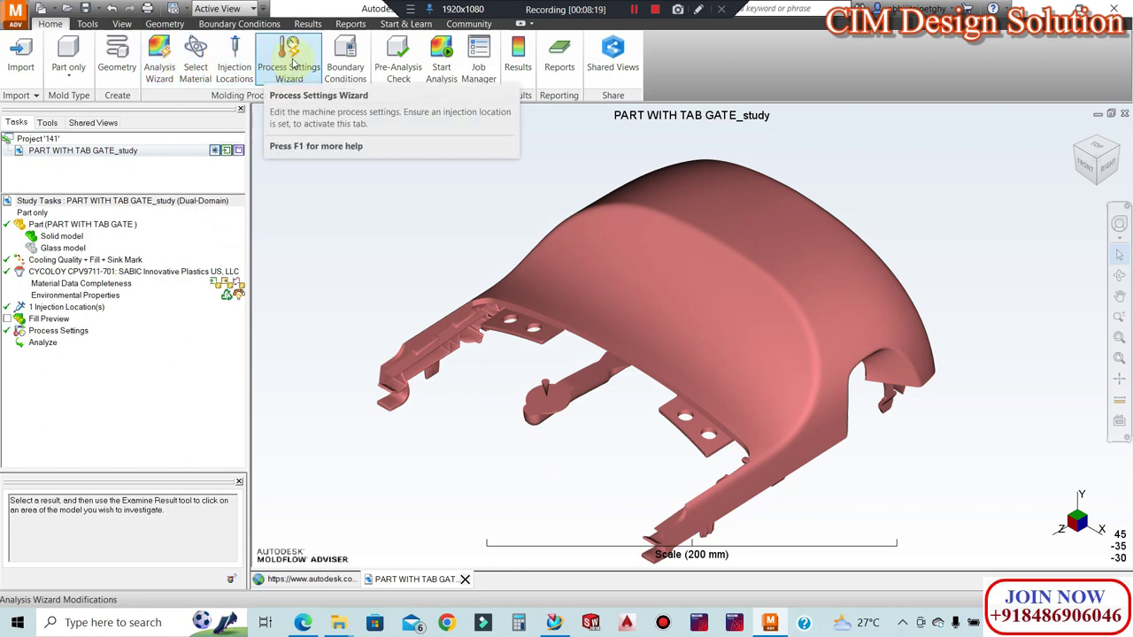
# Delete and restore the injection location, then confirm the model passes the Pre-Analysis Check
pyautogui.click(335, 61)
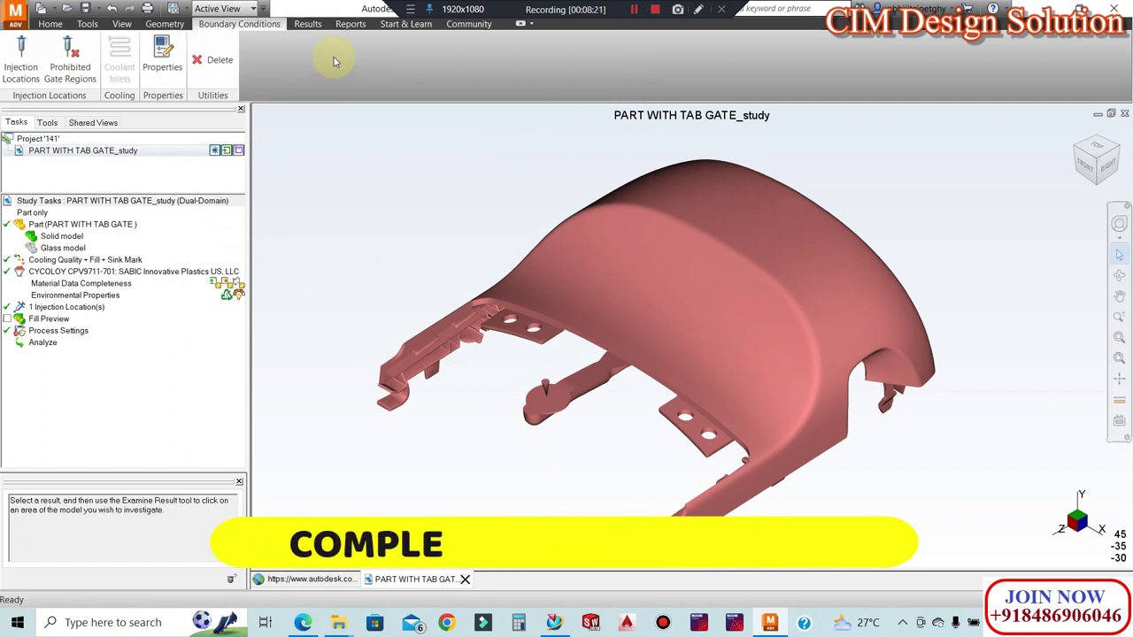
pyautogui.click(217, 60)
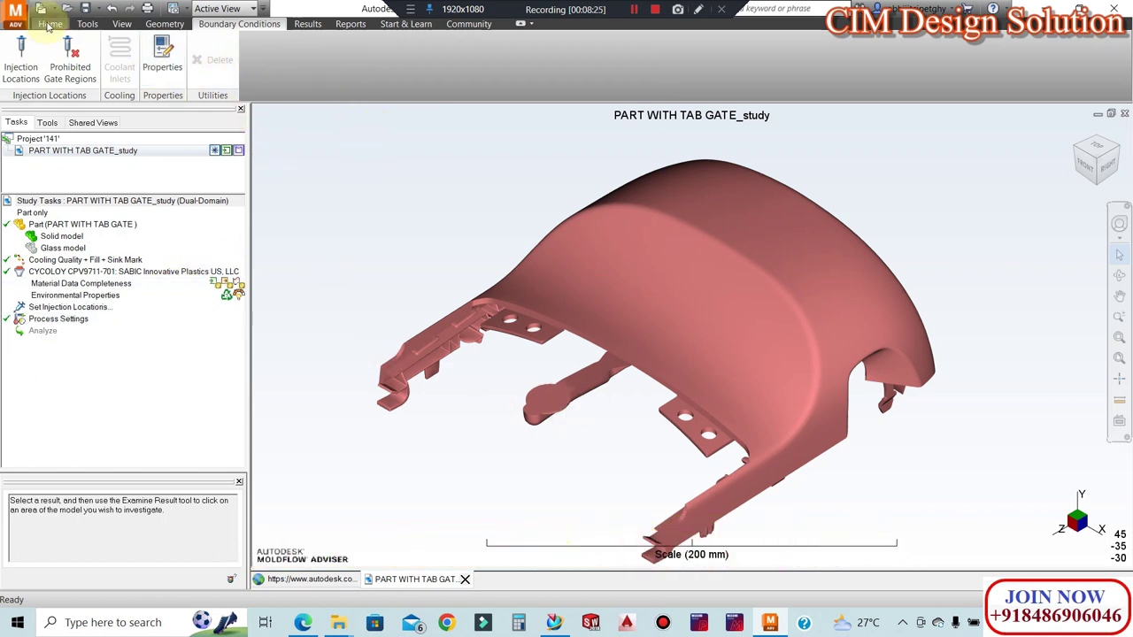
pyautogui.hotkey('ctrl', 'z')
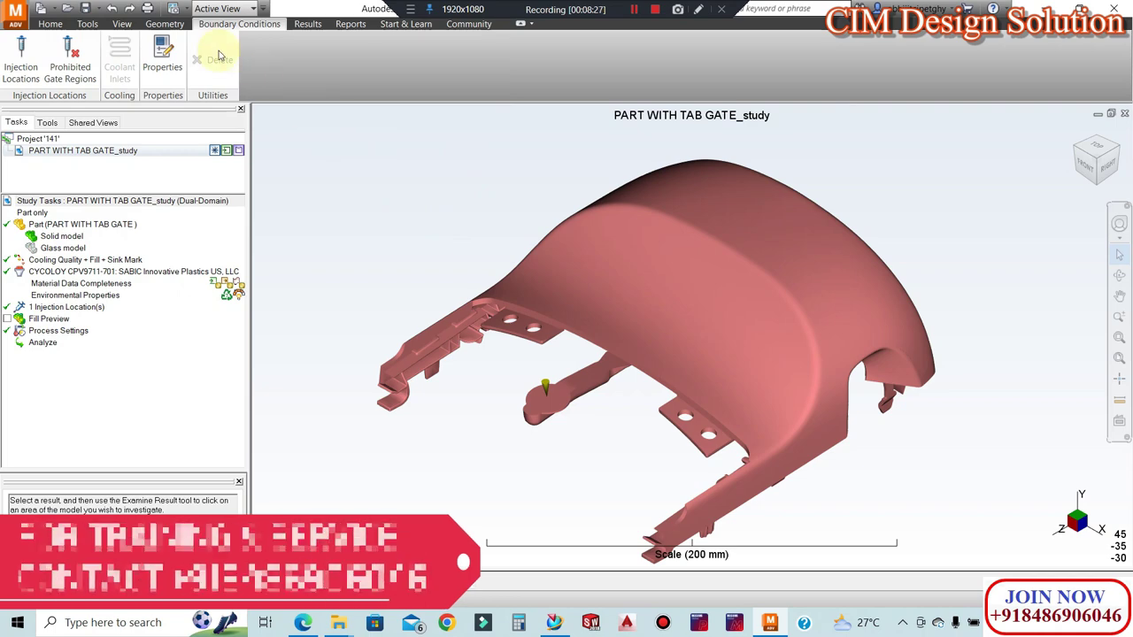
pyautogui.click(50, 24)
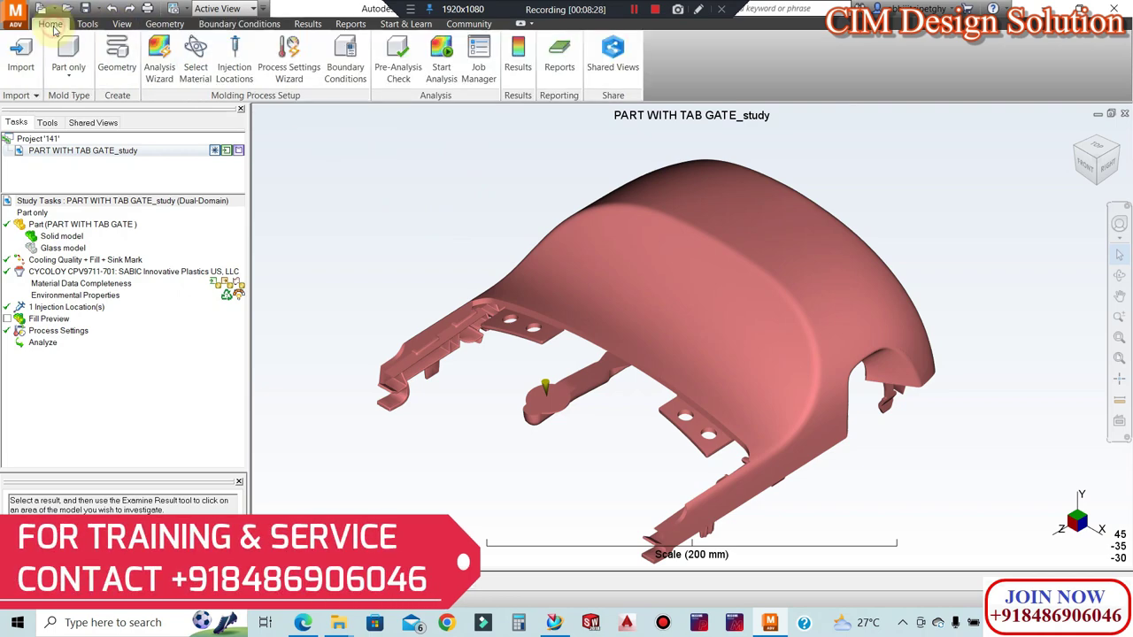
pyautogui.click(395, 68)
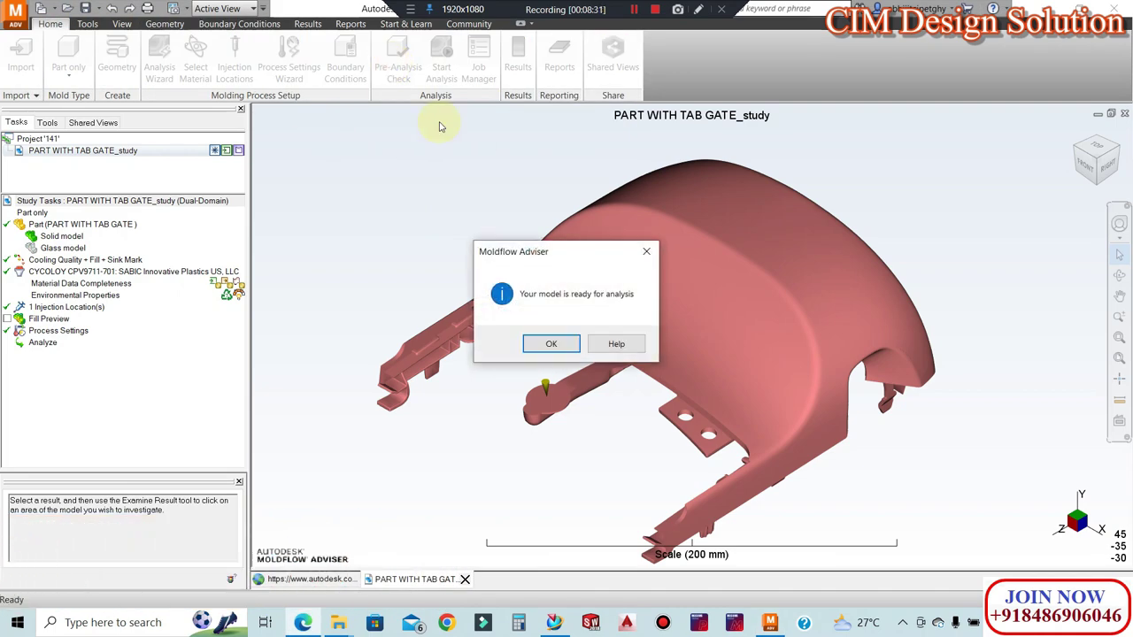
pyautogui.click(557, 346)
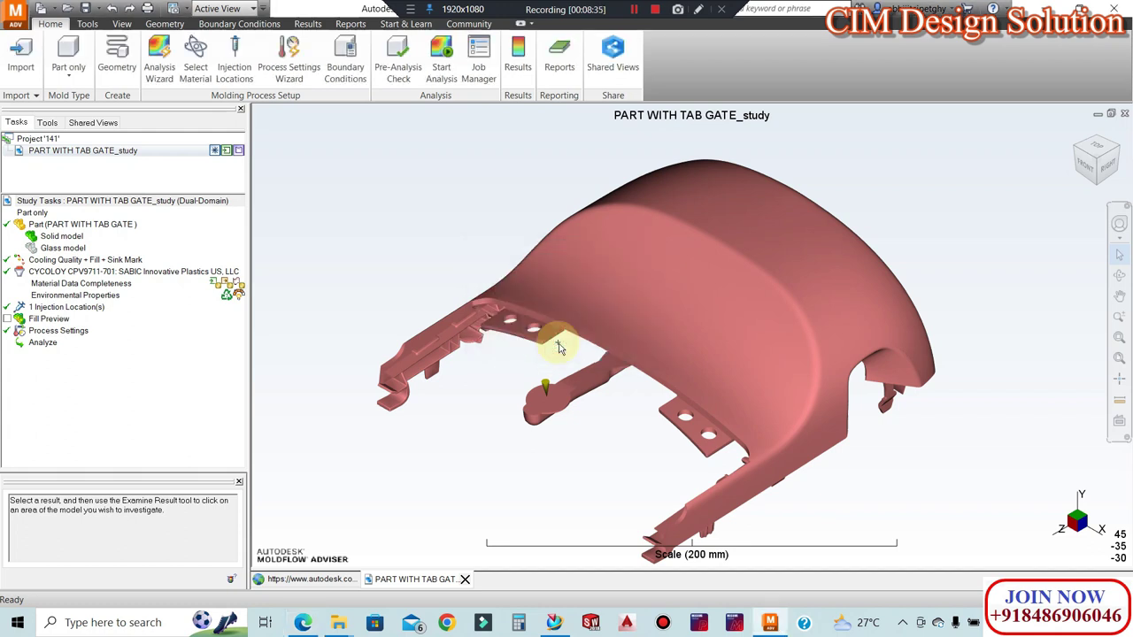
# Show the Fill Preview on the cover, then hide it again
pyautogui.click(8, 320)
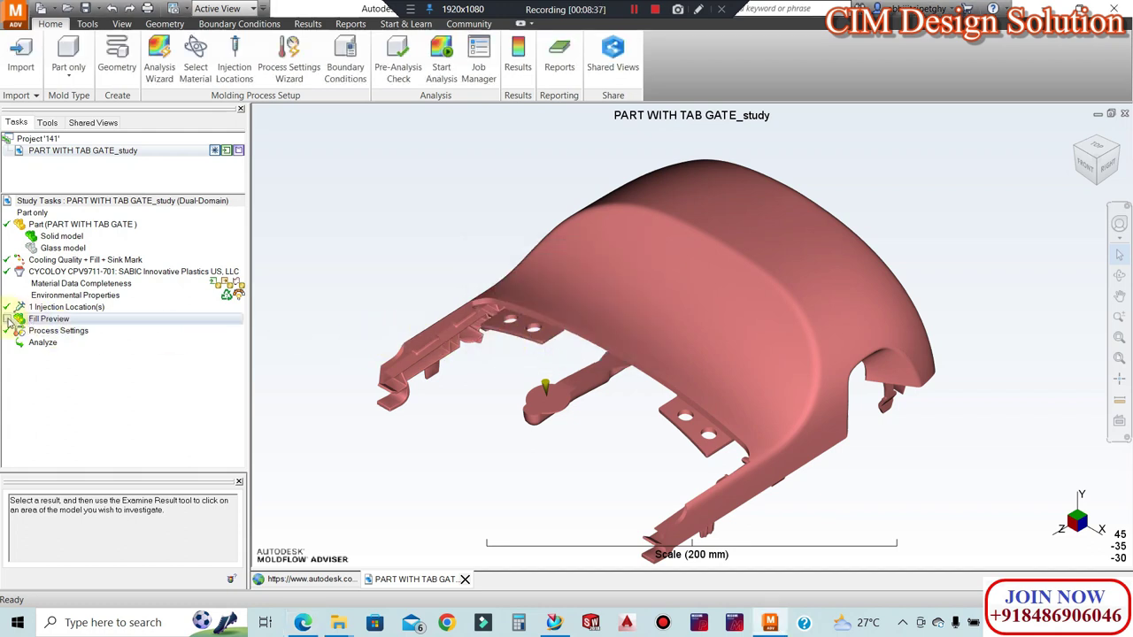
pyautogui.click(8, 321)
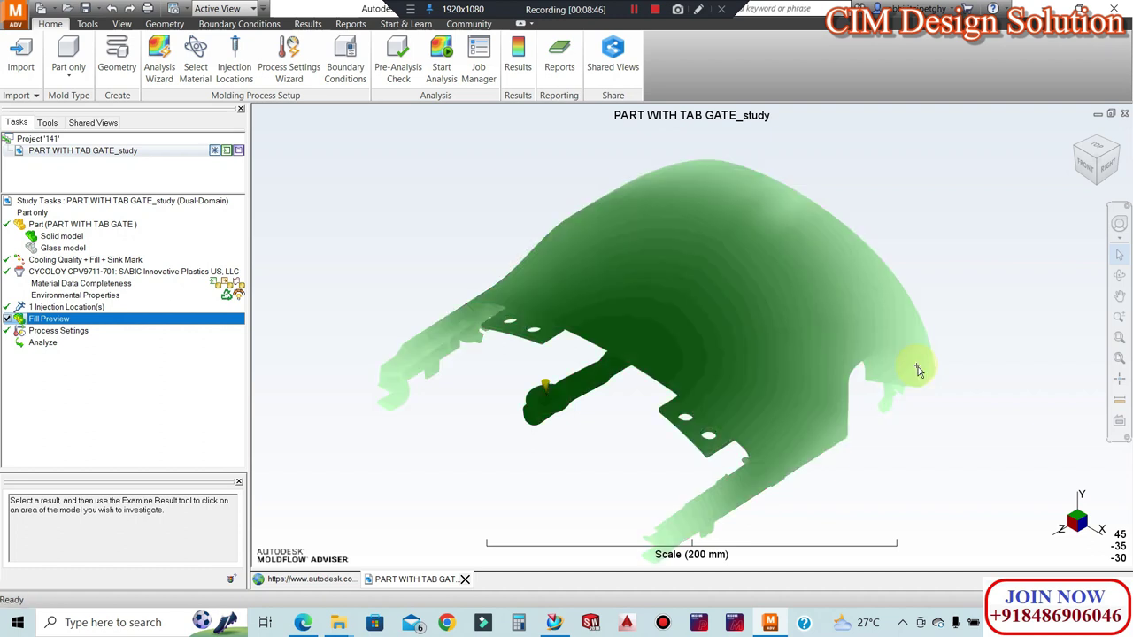
pyautogui.click(7, 321)
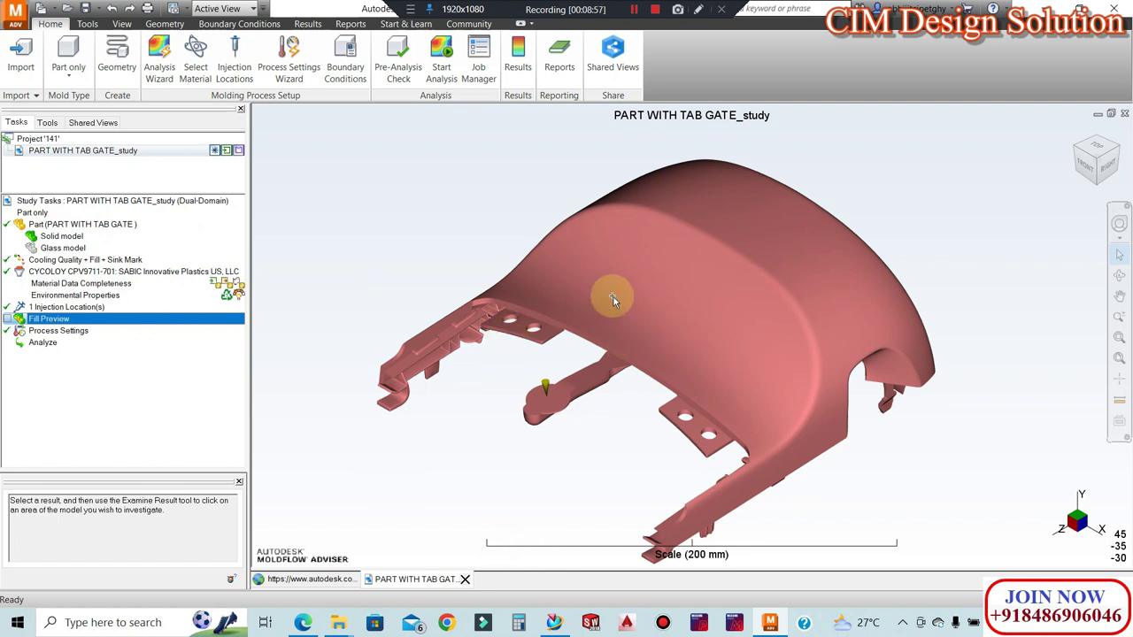
# Start the Cooling Quality + Fill + Sink Mark analysis and orbit the cover while it runs
pyautogui.click(441, 66)
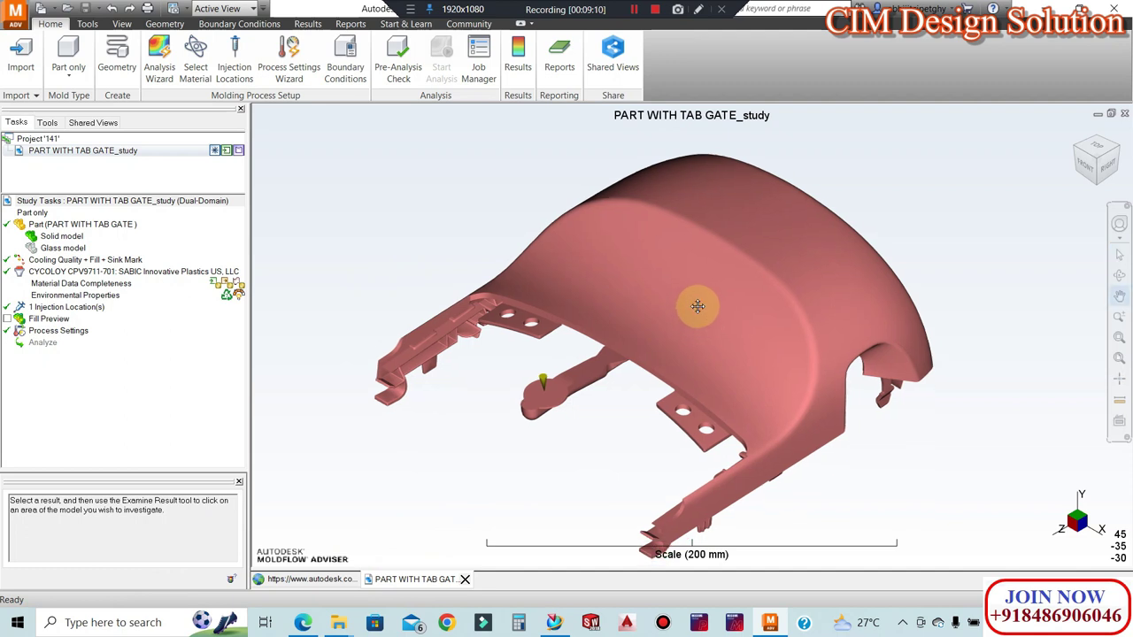
pyautogui.moveTo(703, 328); pyautogui.dragTo(688, 294, button='middle')
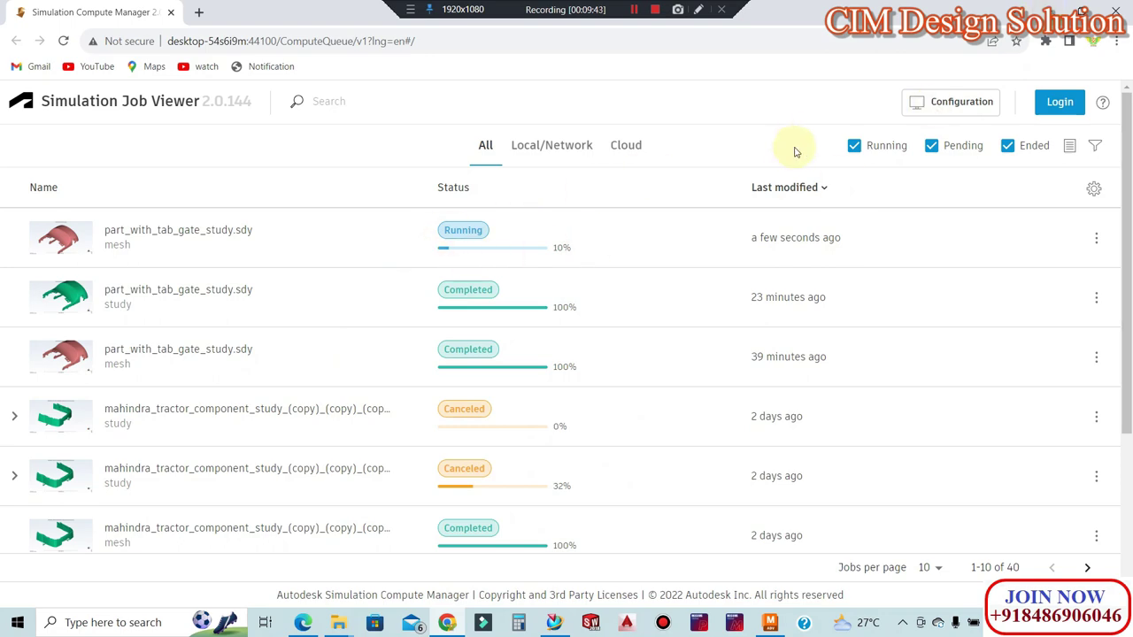
# Check the part_with_tab_gate_study.sdy job in the Simulation Job Viewer and wait in Moldflow for completion
pyautogui.click(1047, 9)
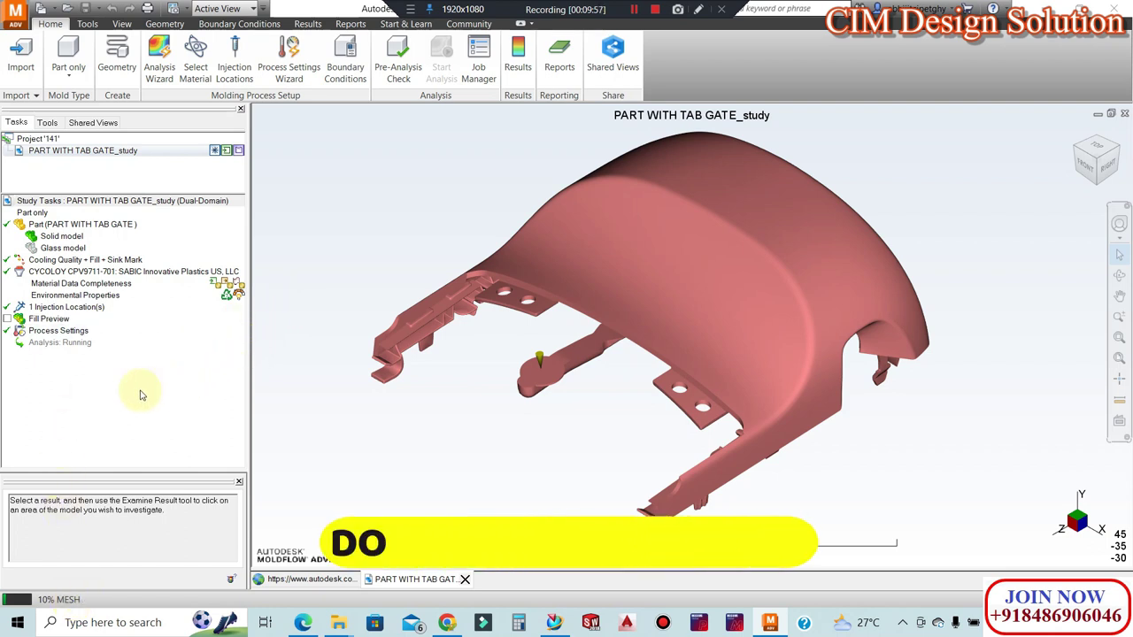
pyautogui.click(518, 57)
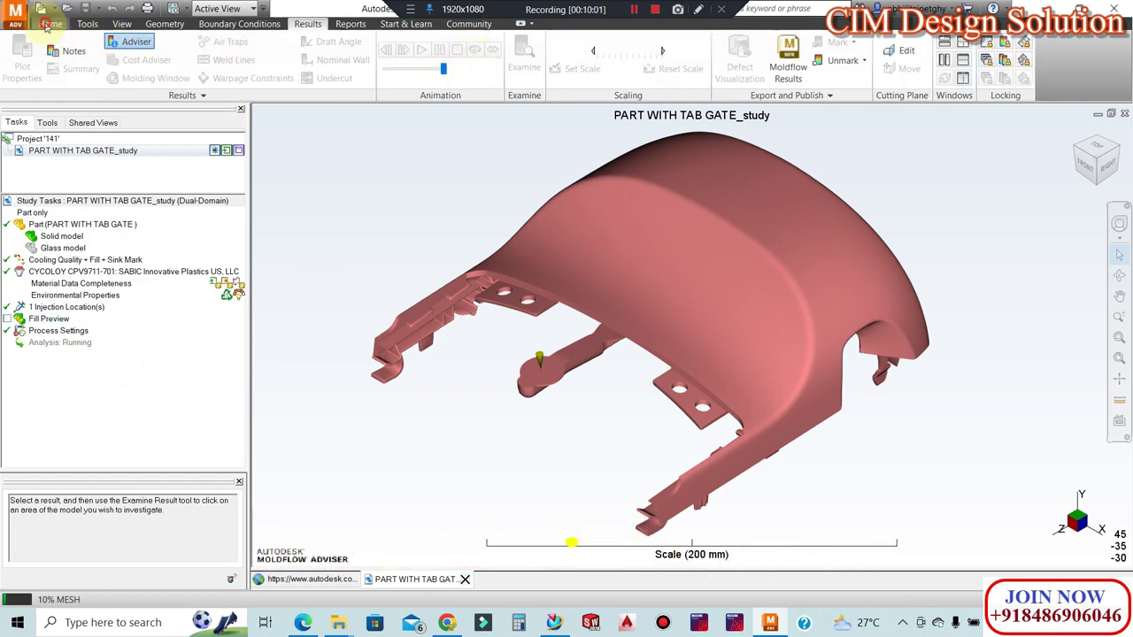
pyautogui.click(51, 24)
pyautogui.click(482, 55)
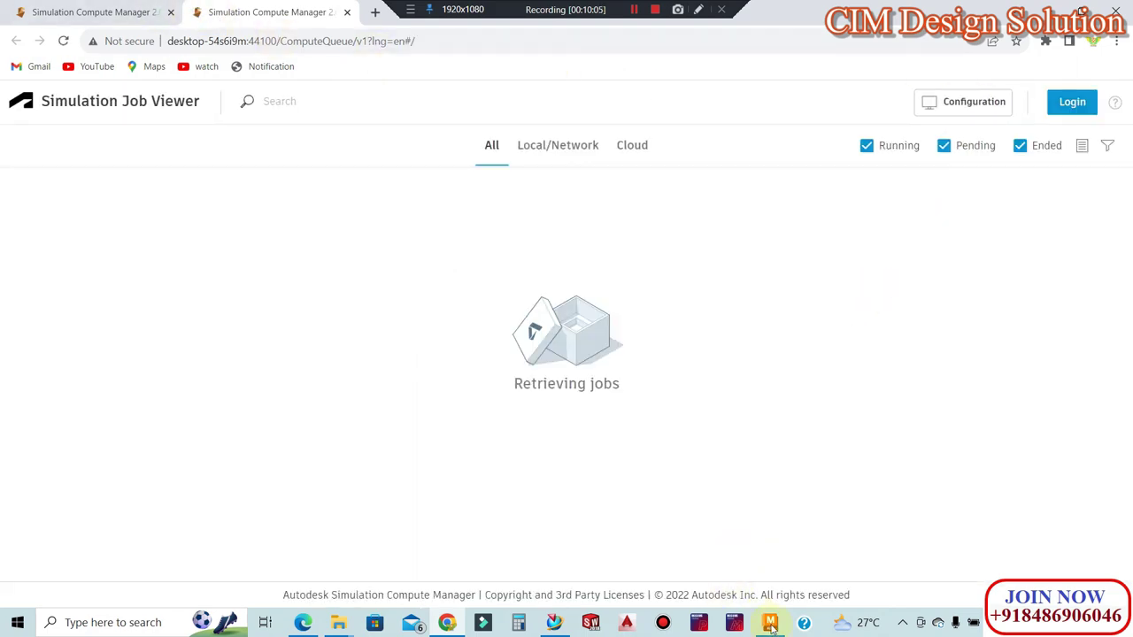
pyautogui.hotkey('alt', 'Tab')
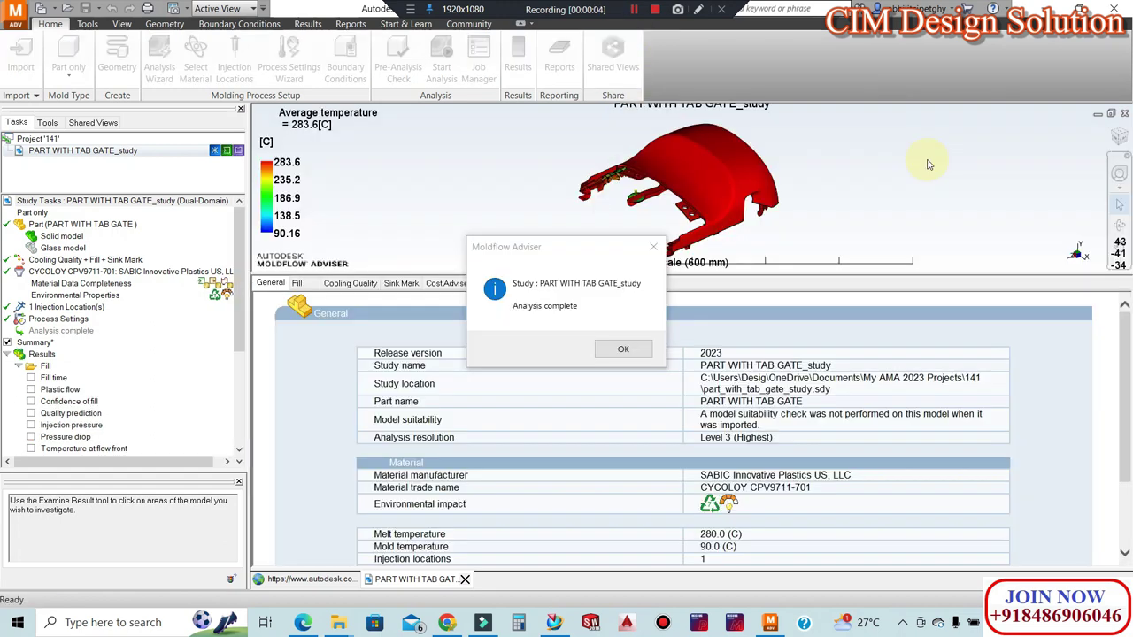
# Review the Fill, Cooling Quality, Sink Mark and Cost Adviser summaries, then enlarge the model view
pyautogui.click(625, 351)
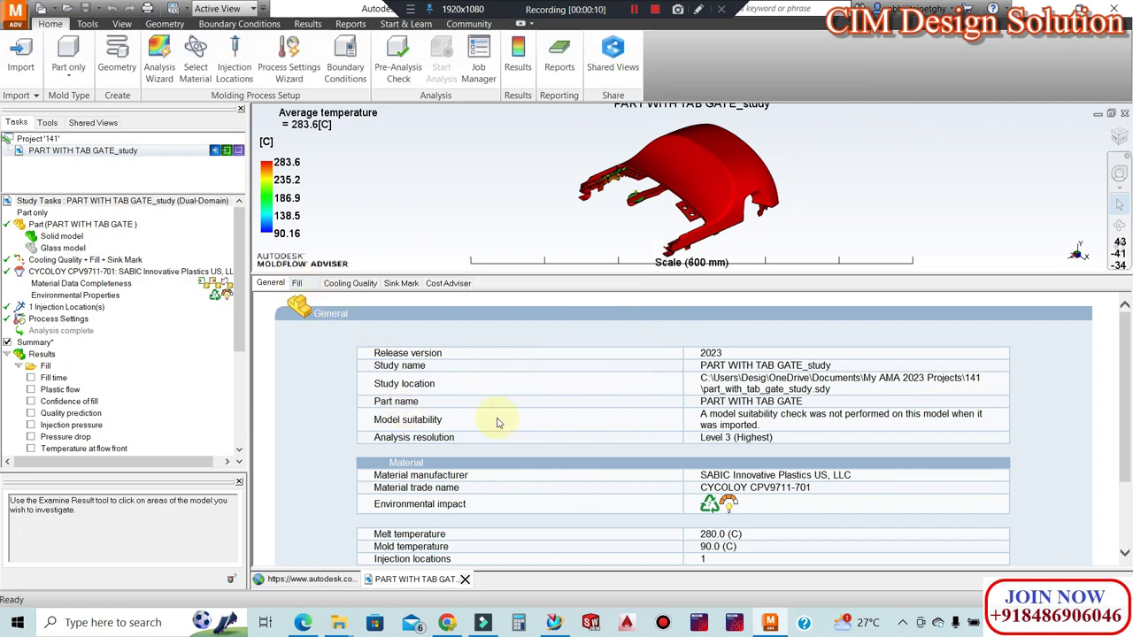
pyautogui.scroll(-3, 709, 420)
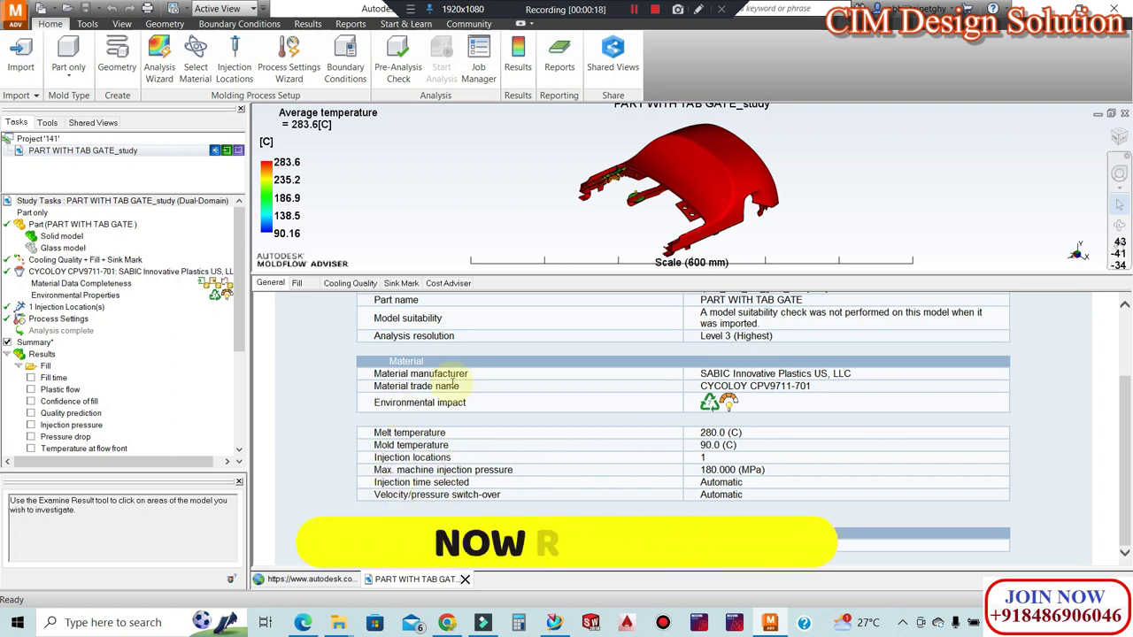
pyautogui.click(297, 284)
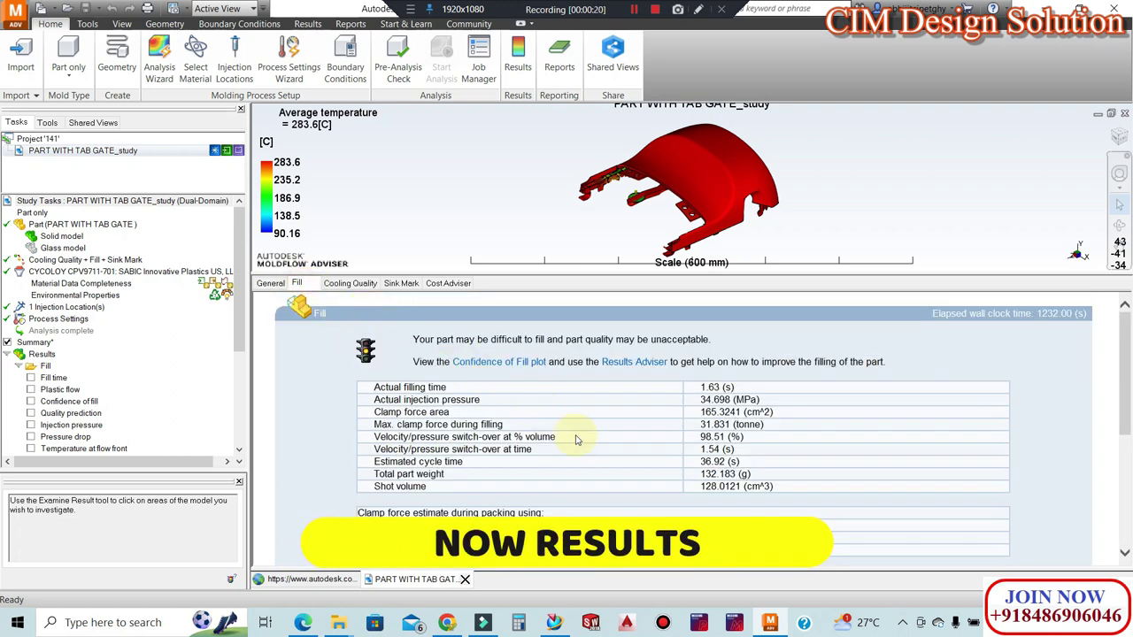
pyautogui.scroll(-2, 604, 443)
pyautogui.scroll(2, 609, 433)
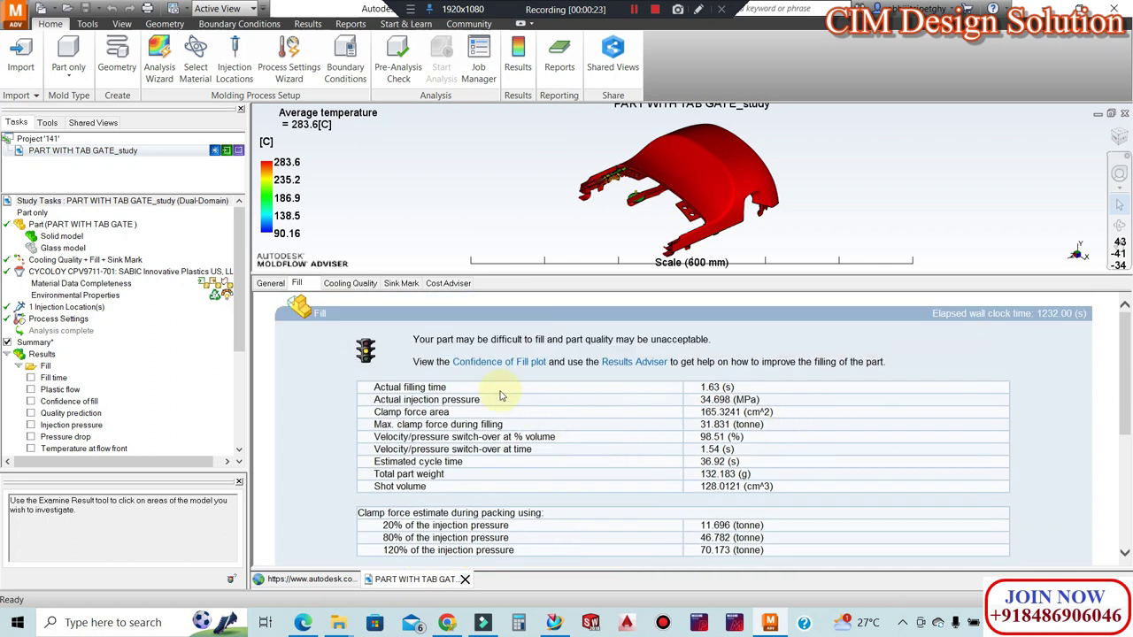
pyautogui.click(351, 283)
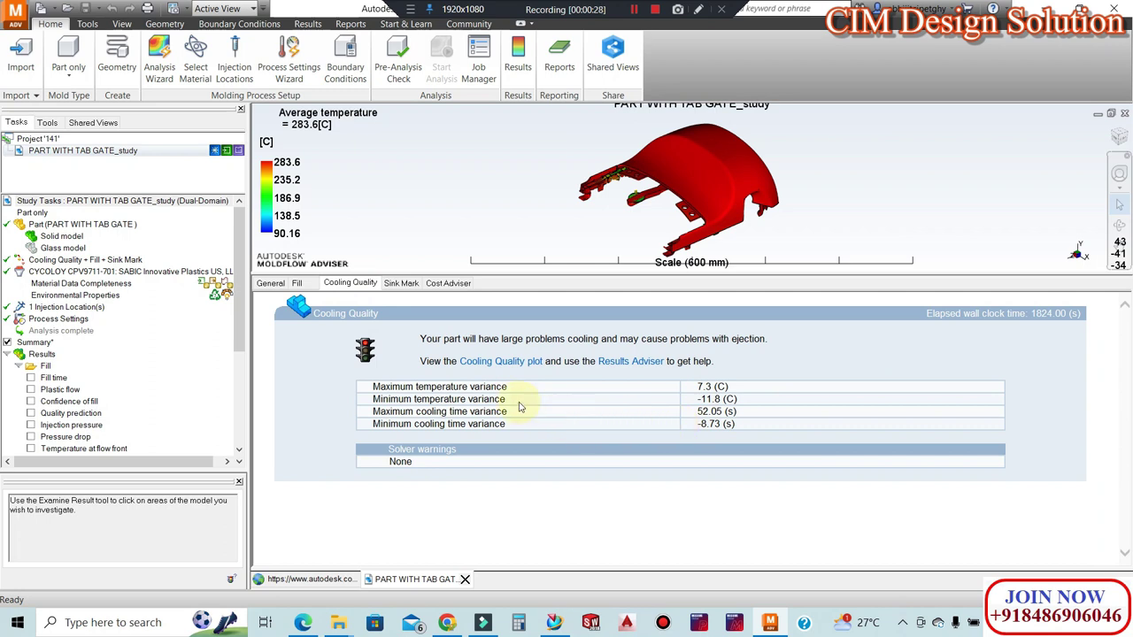
pyautogui.click(401, 283)
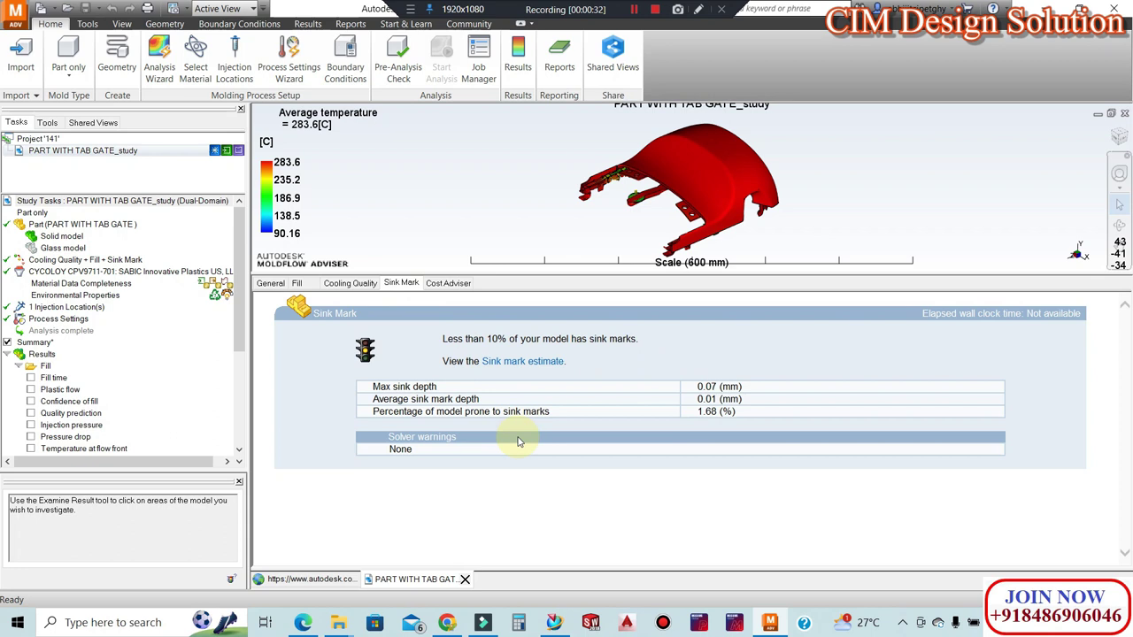
pyautogui.click(440, 284)
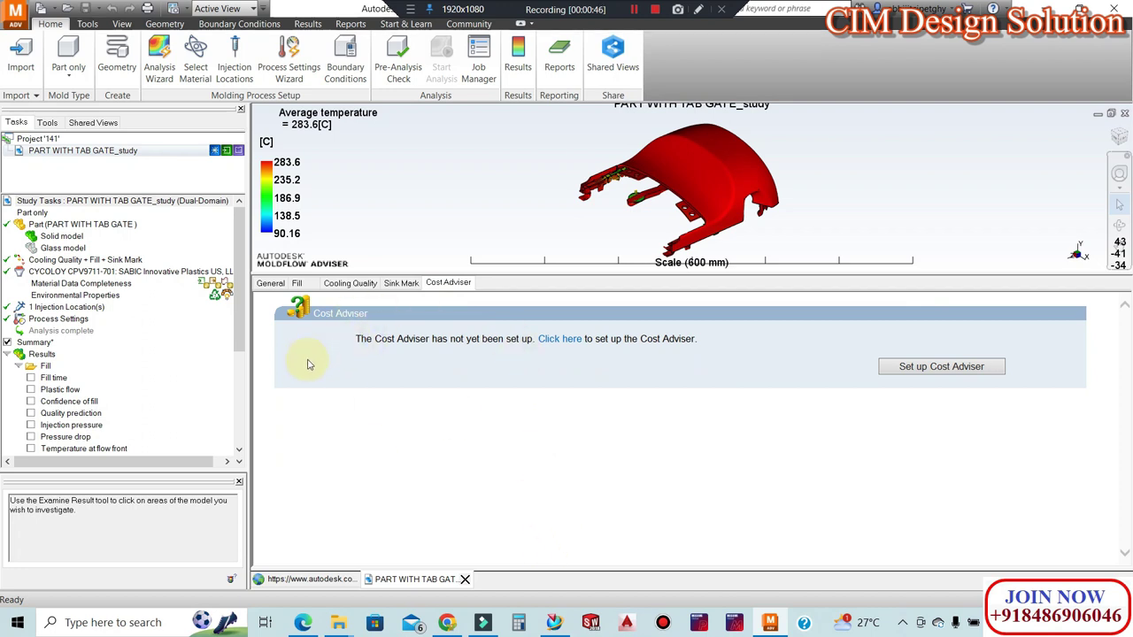
pyautogui.moveTo(546, 274); pyautogui.dragTo(555, 549)
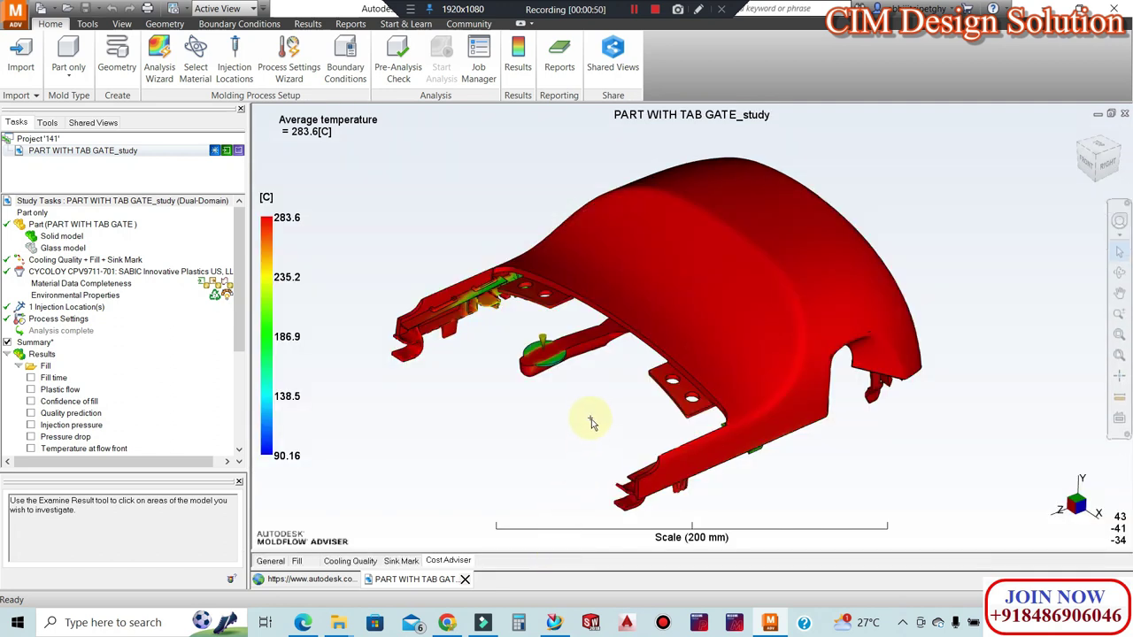
# Display the Fill time result, peaking at 1.625 s, and play its animation
pyautogui.click(99, 363)
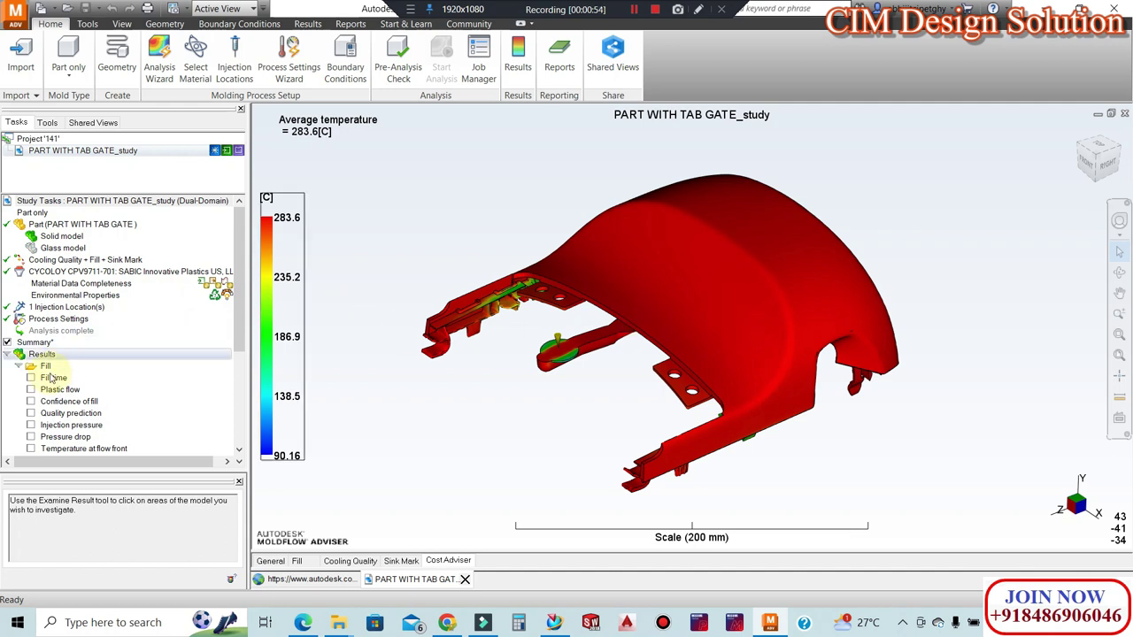
pyautogui.click(32, 378)
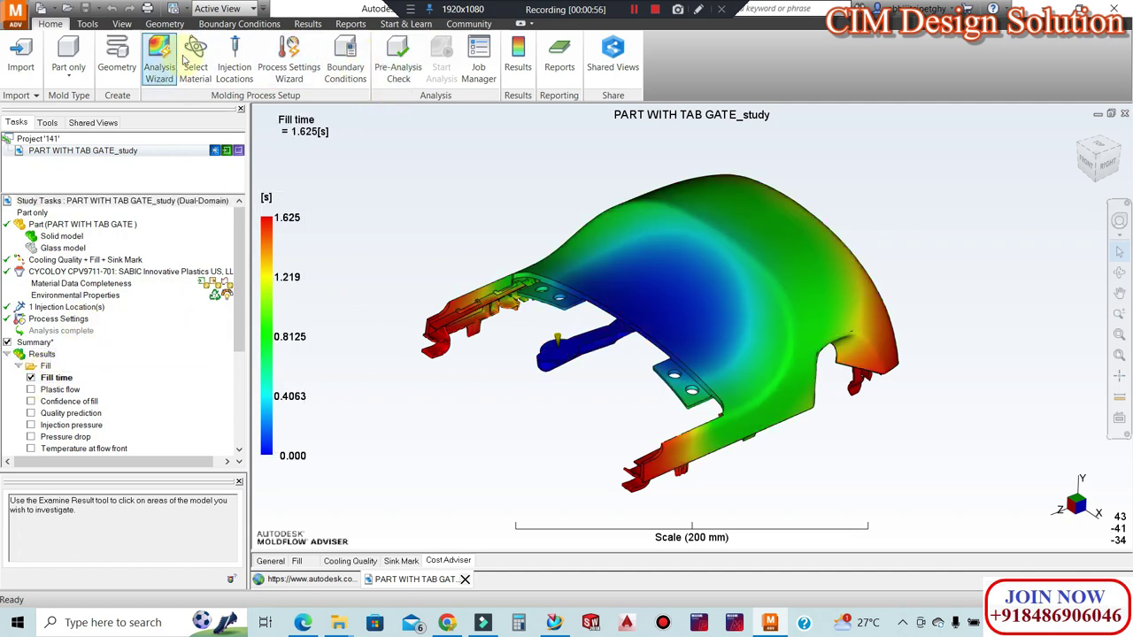
pyautogui.click(308, 26)
pyautogui.click(421, 49)
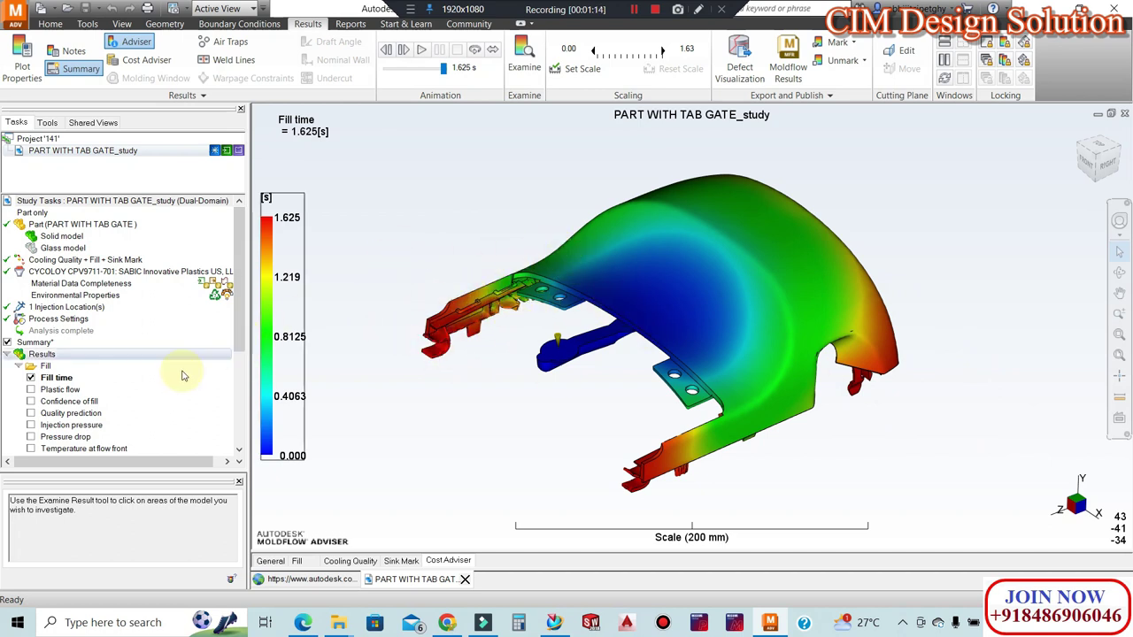
# Switch the plot to the Plastic flow result showing the fully filled cover
pyautogui.click(31, 390)
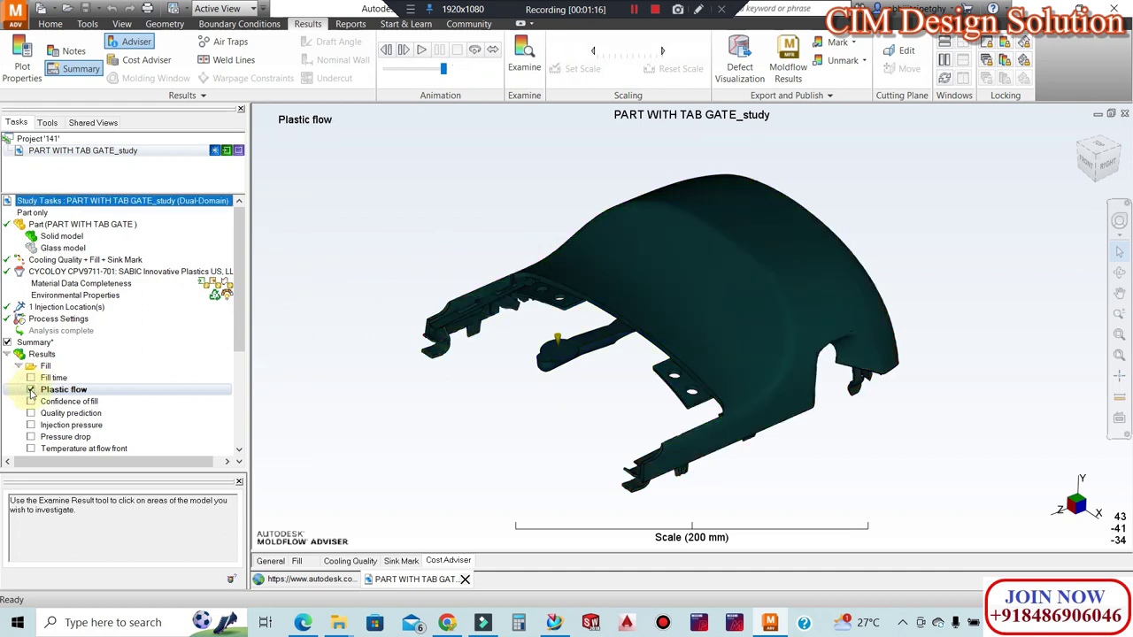
pyautogui.click(81, 250)
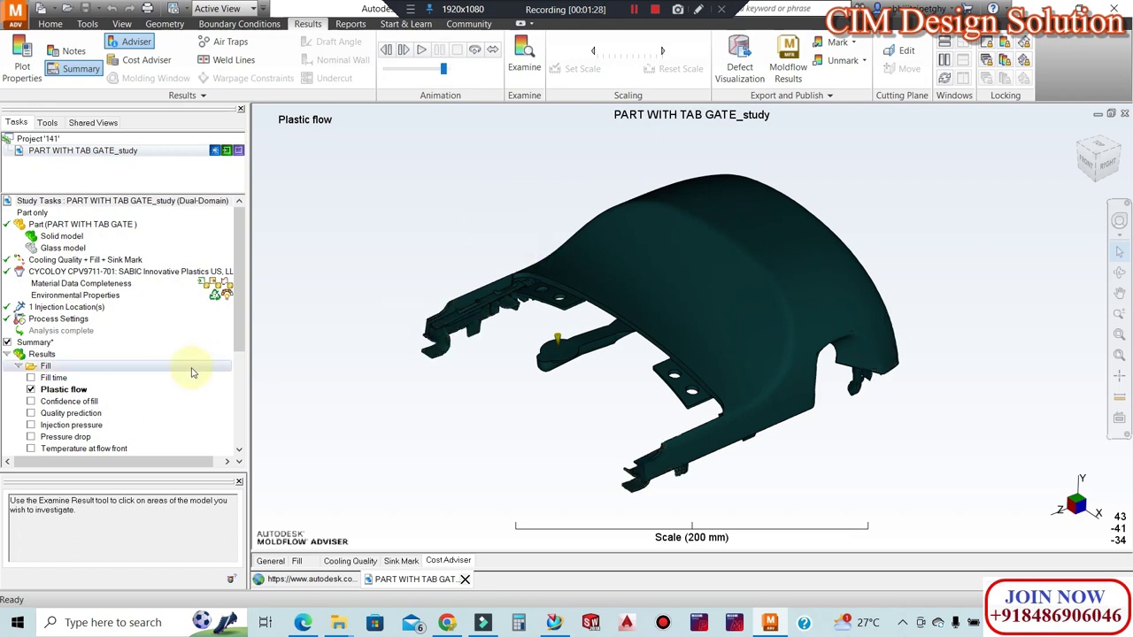
pyautogui.scroll(-1, 190, 372)
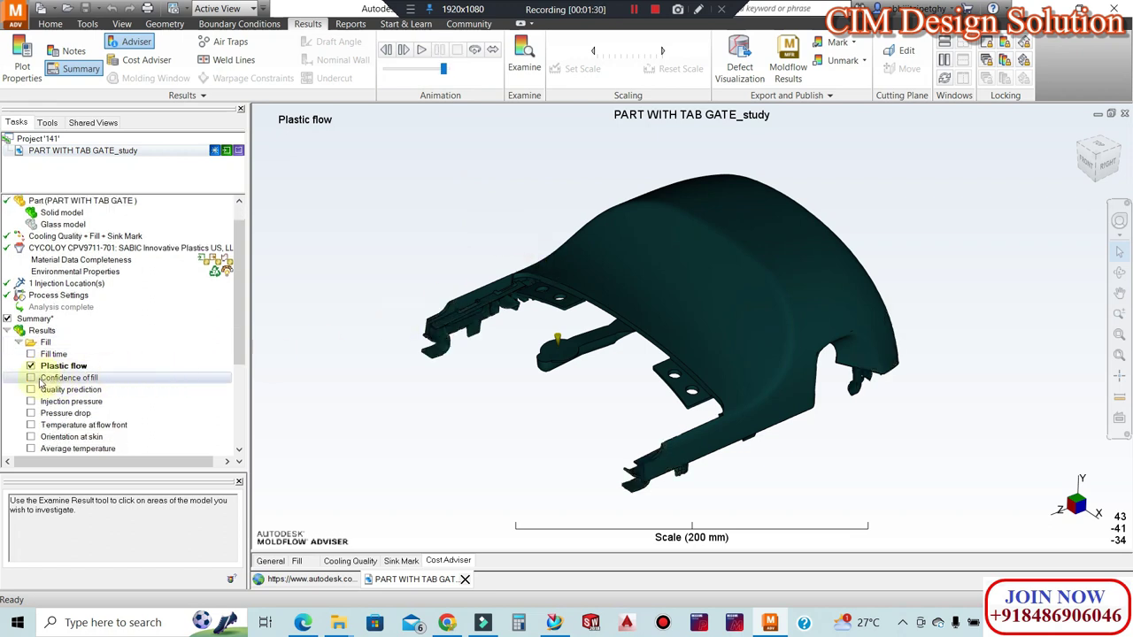
# Show the Confidence of fill result and orbit the part to another angle
pyautogui.click(31, 378)
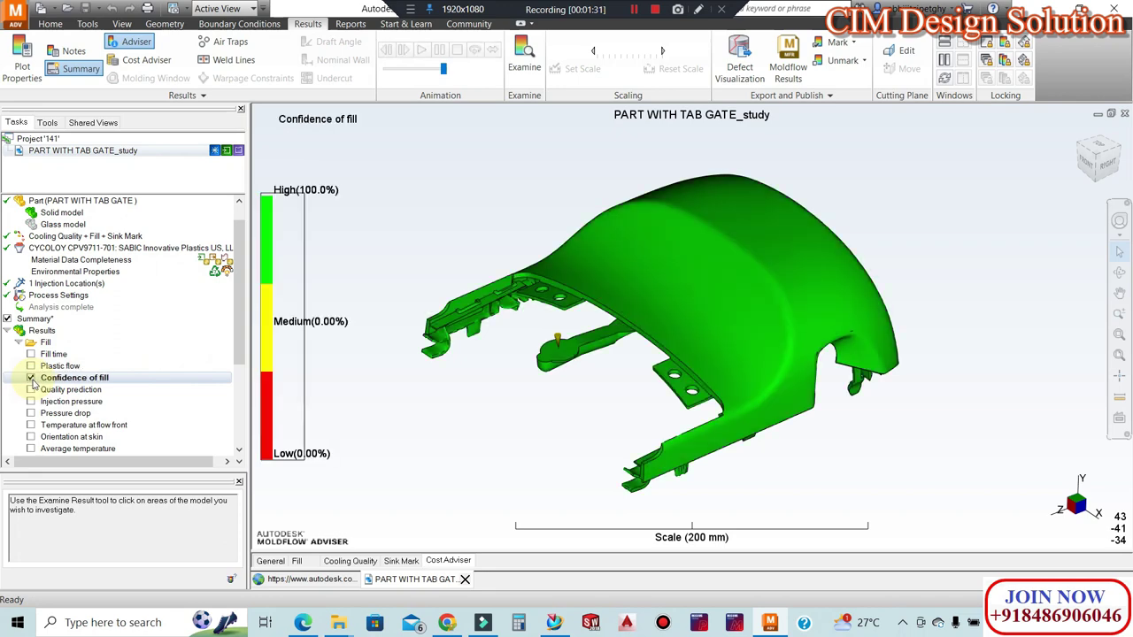
pyautogui.scroll(1, 522, 345)
pyautogui.moveTo(523, 345)
pyautogui.mouseDown(button='middle')
pyautogui.moveTo(803, 170)
pyautogui.moveTo(682, 283)
pyautogui.moveTo(637, 348)
pyautogui.moveTo(607, 328)
pyautogui.moveTo(636, 383)
pyautogui.moveTo(655, 304)
pyautogui.mouseUp(button='middle')
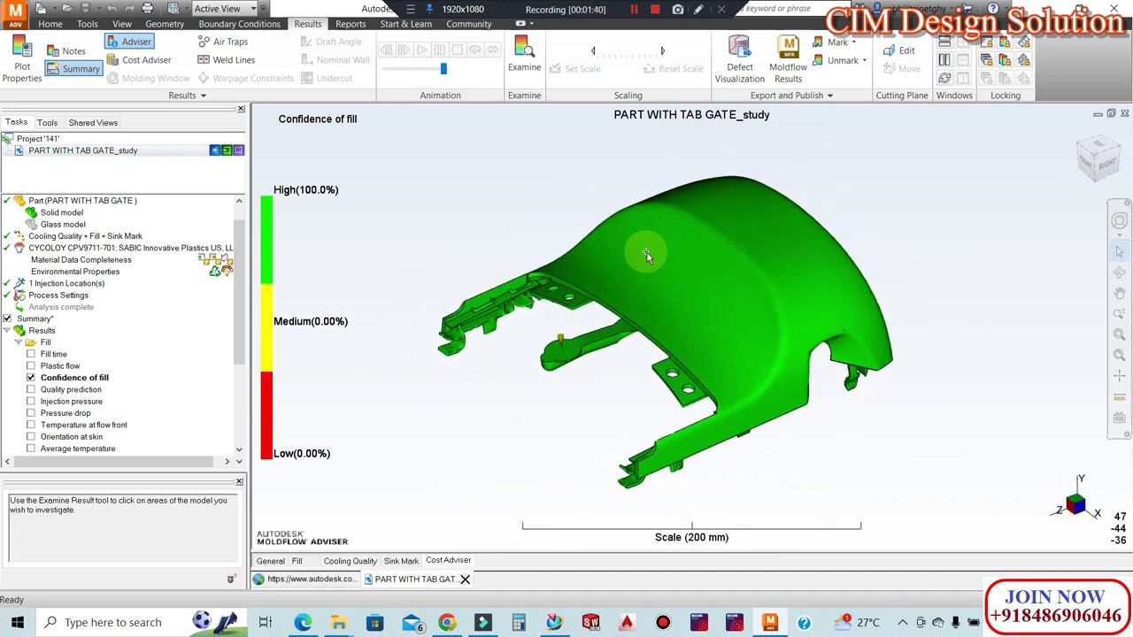
pyautogui.scroll(-1, 35, 376)
pyautogui.scroll(-1, 35, 372)
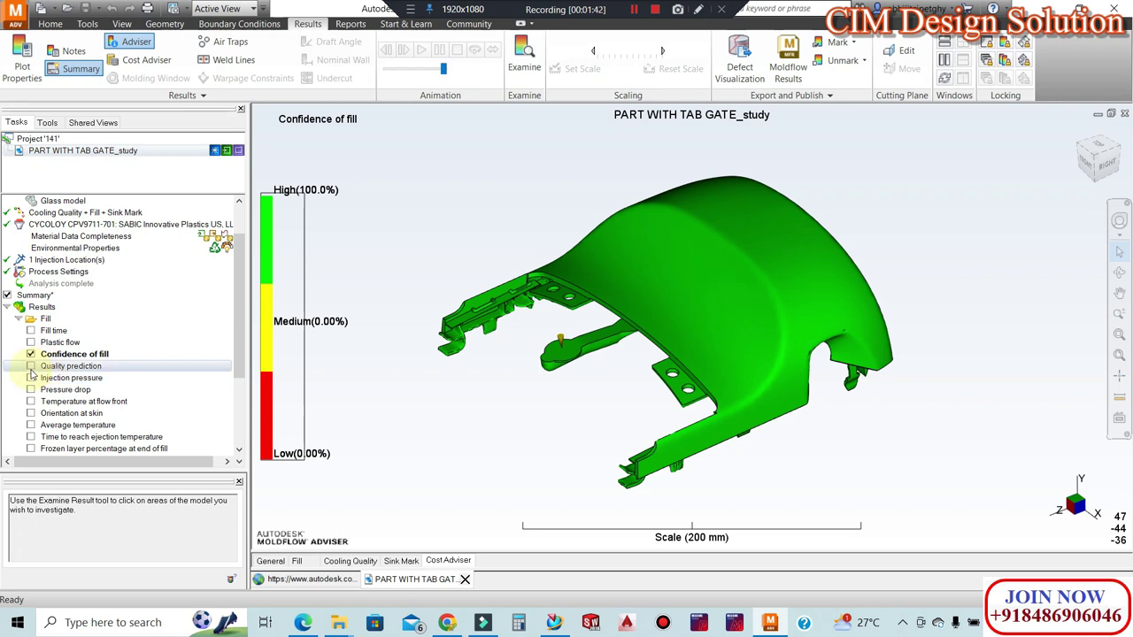
# Show the Quality prediction result (96.7% high) and zoom in on the red area
pyautogui.click(31, 365)
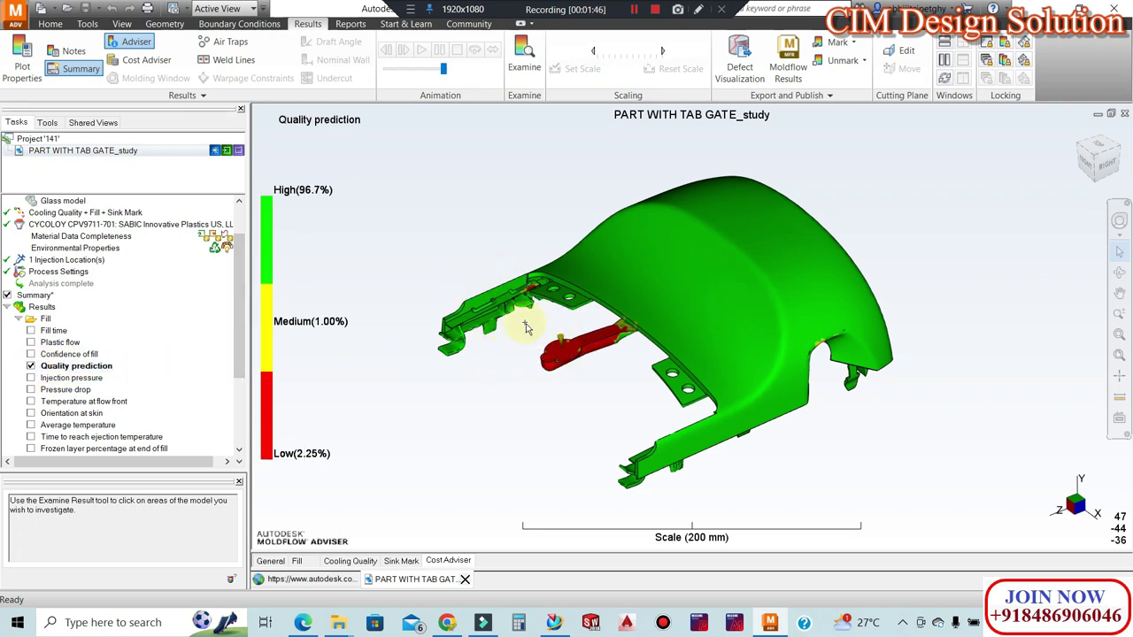
pyautogui.scroll(2, 460, 337)
pyautogui.scroll(1, 460, 380)
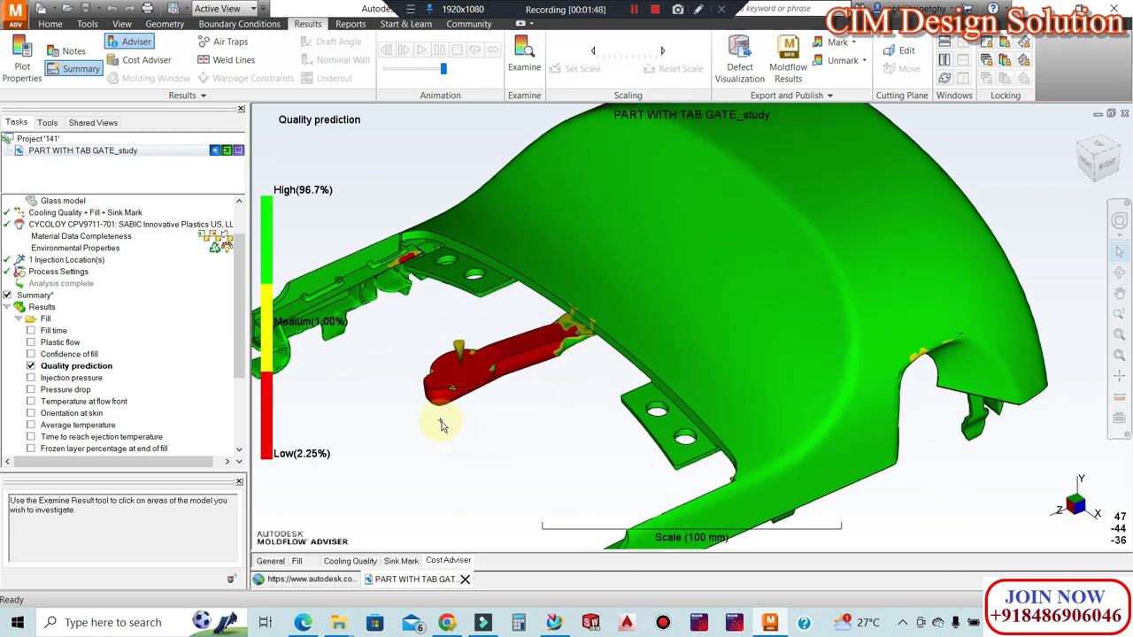
pyautogui.scroll(-1, 632, 316)
pyautogui.scroll(-1, 434, 384)
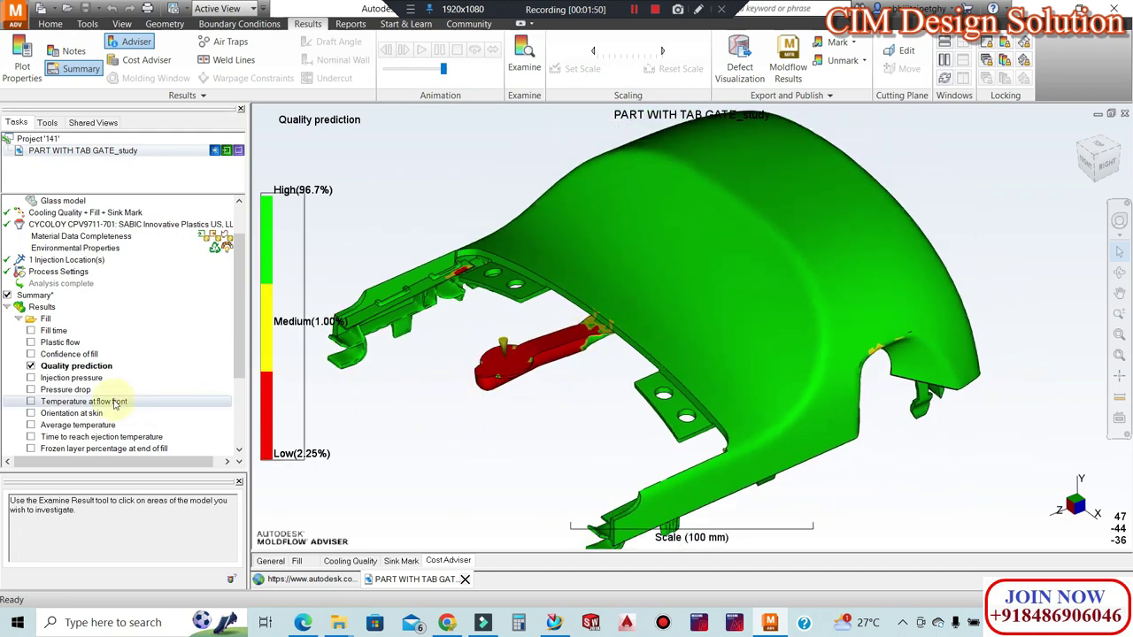
# Show the Injection pressure plot, peaking at 34.70 MPa
pyautogui.click(31, 378)
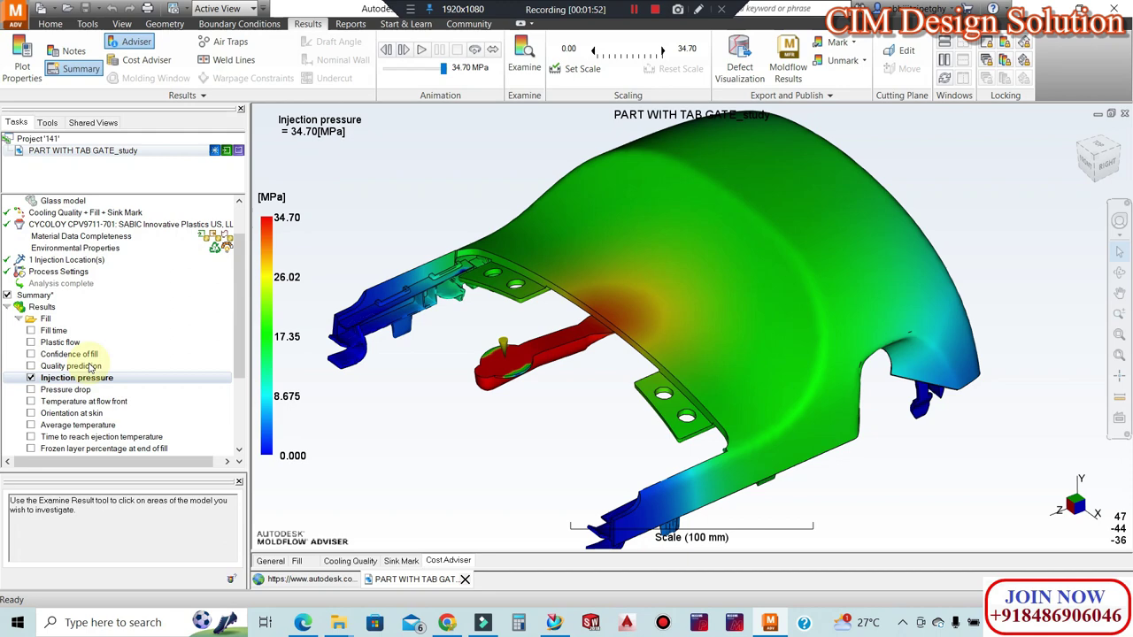
pyautogui.scroll(-1, 657, 278)
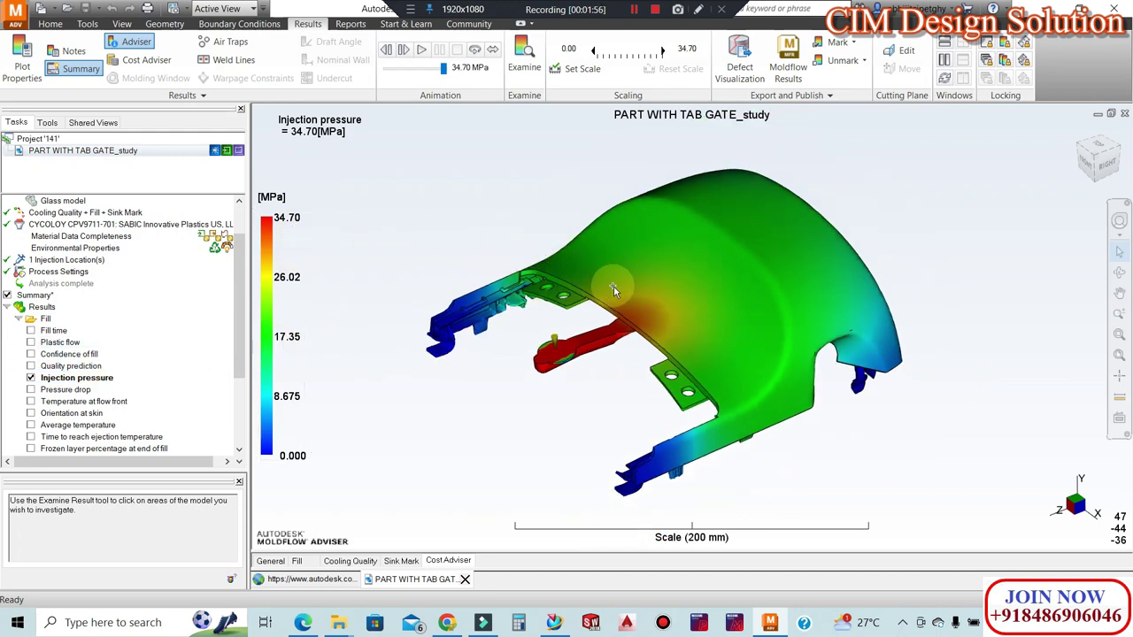
pyautogui.scroll(-1, 124, 356)
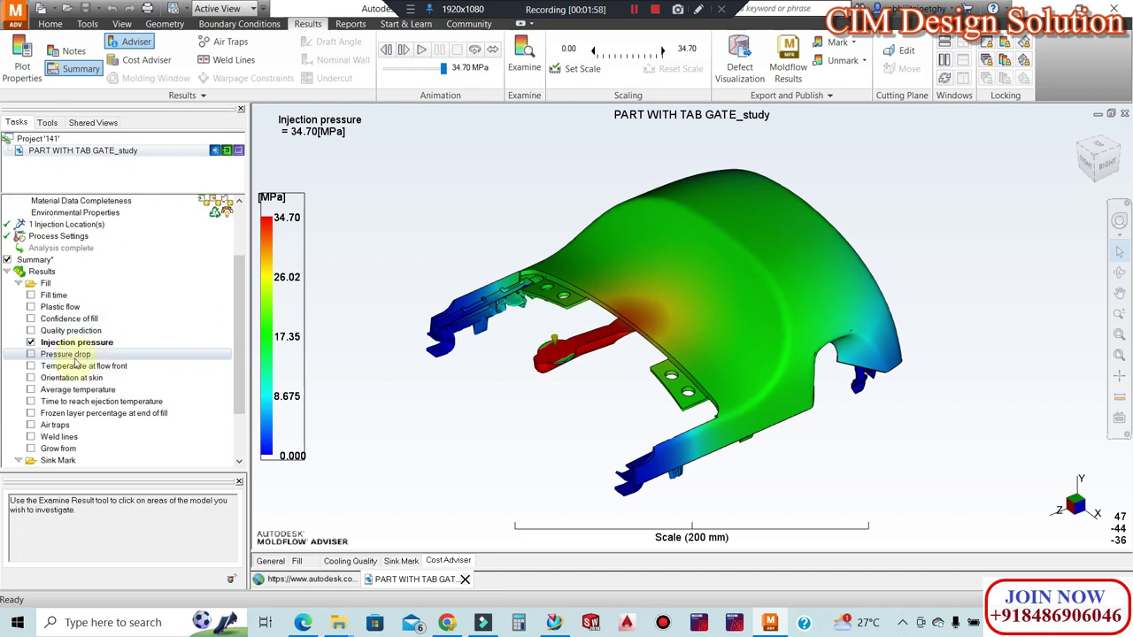
# Show the Pressure drop plot peaking at 34.70 MPa and orbit it to a low side-on view
pyautogui.click(31, 354)
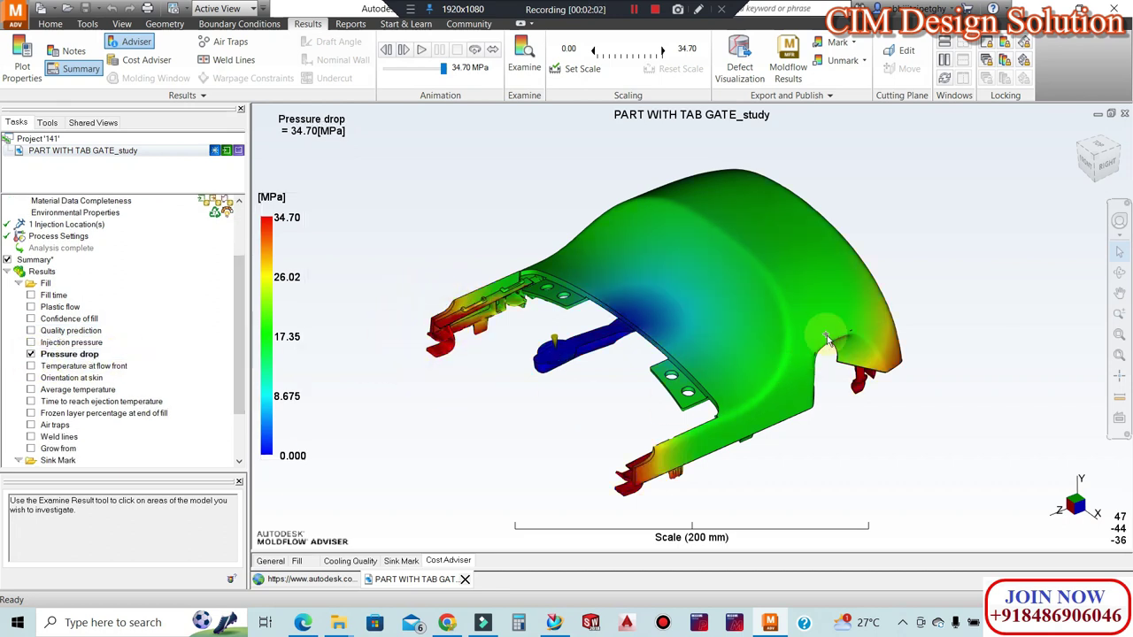
pyautogui.moveTo(844, 356); pyautogui.dragTo(867, 195, button='middle')
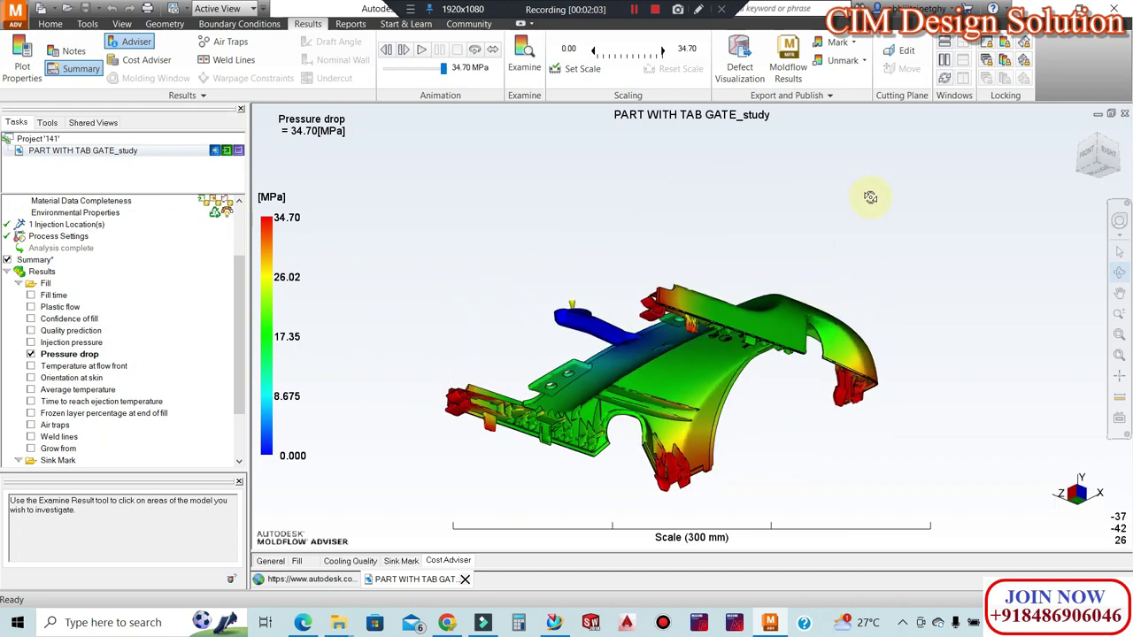
pyautogui.scroll(-2, 652, 442)
pyautogui.moveTo(673, 398)
pyautogui.mouseDown(button='middle')
pyautogui.moveTo(739, 337)
pyautogui.moveTo(676, 412)
pyautogui.moveTo(839, 273)
pyautogui.moveTo(738, 463)
pyautogui.mouseUp(button='middle')
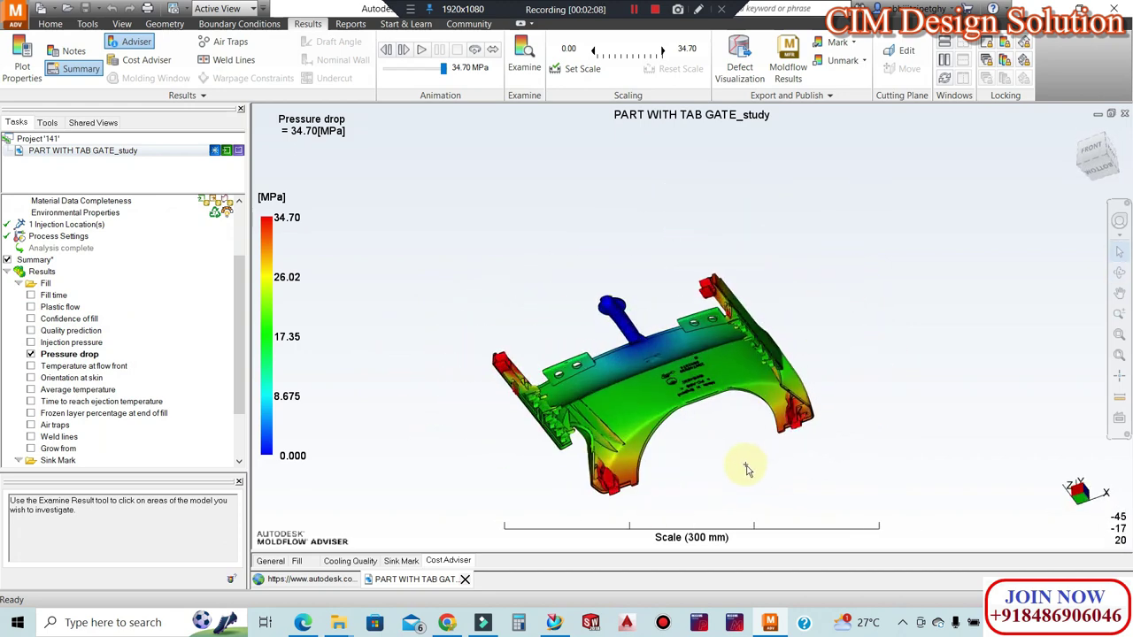
pyautogui.scroll(2, 832, 461)
pyautogui.scroll(1, 837, 469)
pyautogui.scroll(-1, 839, 475)
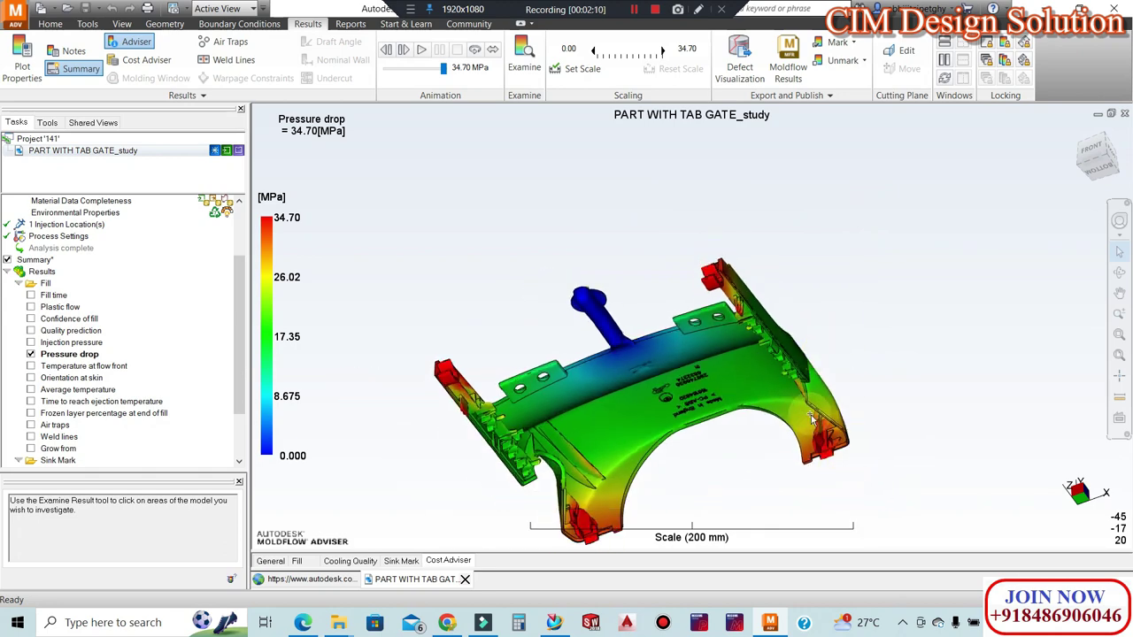
pyautogui.scroll(-3, 763, 337)
# Turn the part to a side view, then show Temperature at flow front (118.0–280.5 C)
pyautogui.moveTo(763, 337); pyautogui.dragTo(721, 468, button='middle')
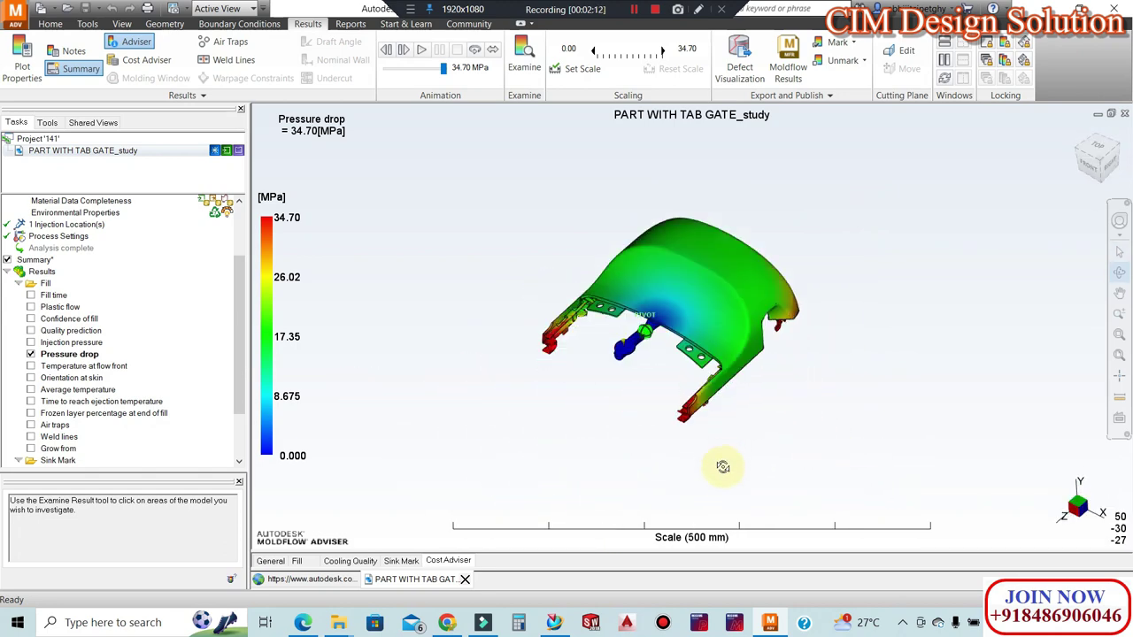
pyautogui.scroll(2, 720, 468)
pyautogui.scroll(1, 645, 329)
pyautogui.moveTo(645, 328)
pyautogui.mouseDown(button='middle')
pyautogui.moveTo(521, 174)
pyautogui.moveTo(538, 124)
pyautogui.moveTo(698, 376)
pyautogui.moveTo(746, 235)
pyautogui.moveTo(745, 277)
pyautogui.mouseUp(button='middle')
pyautogui.scroll(-1, 746, 254)
pyautogui.scroll(2, 726, 234)
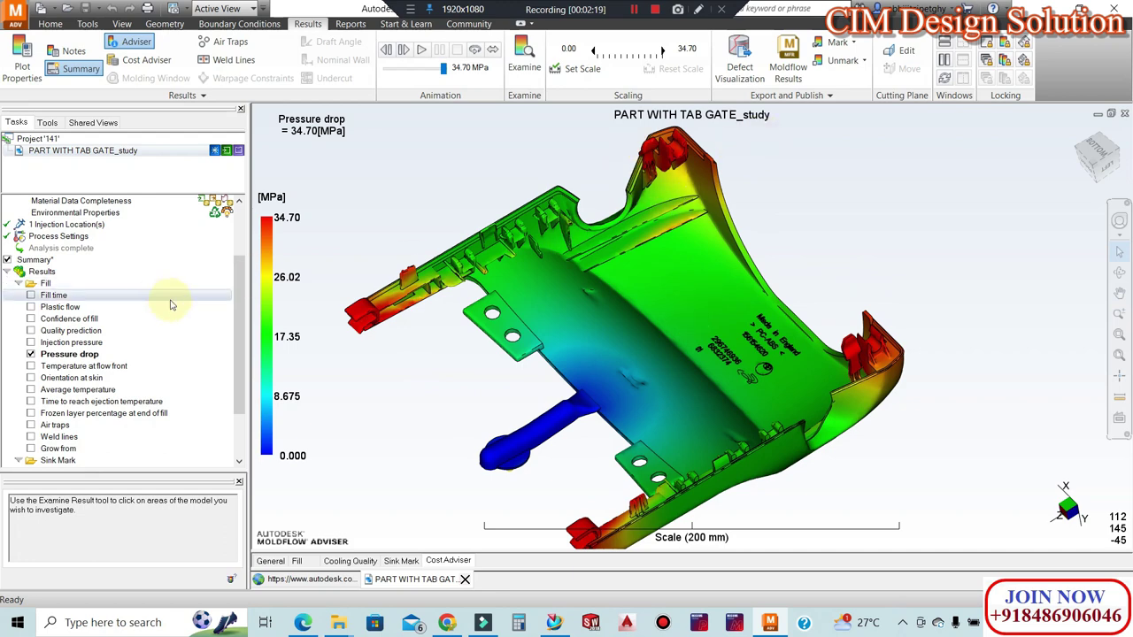
pyautogui.click(30, 366)
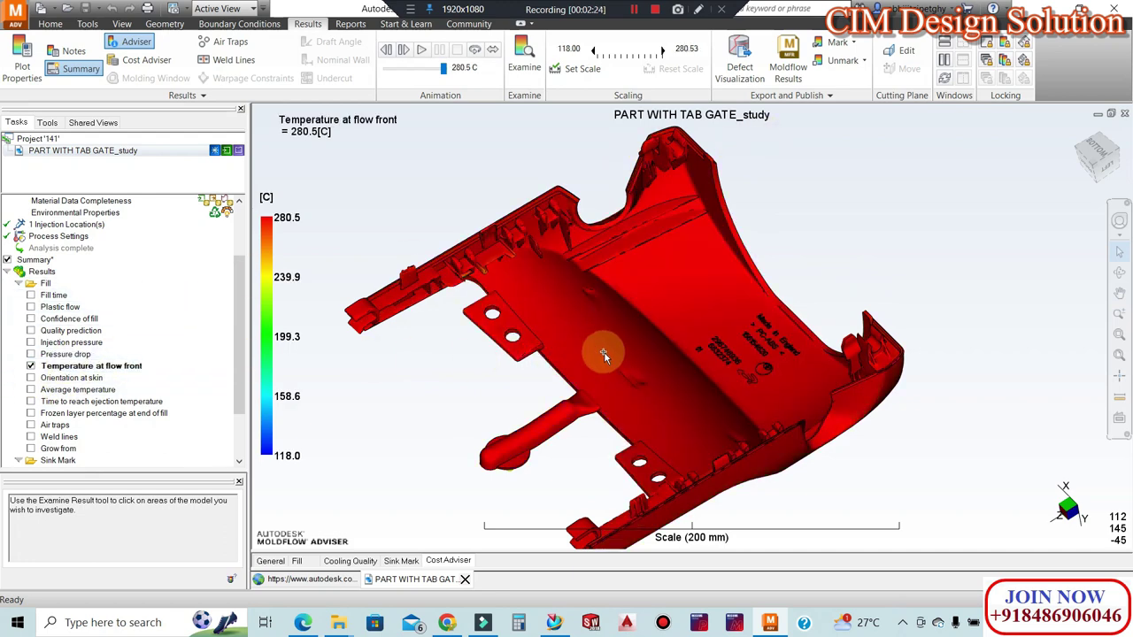
# Show the Orientation at skin result and orbit the part round to a top view
pyautogui.click(30, 378)
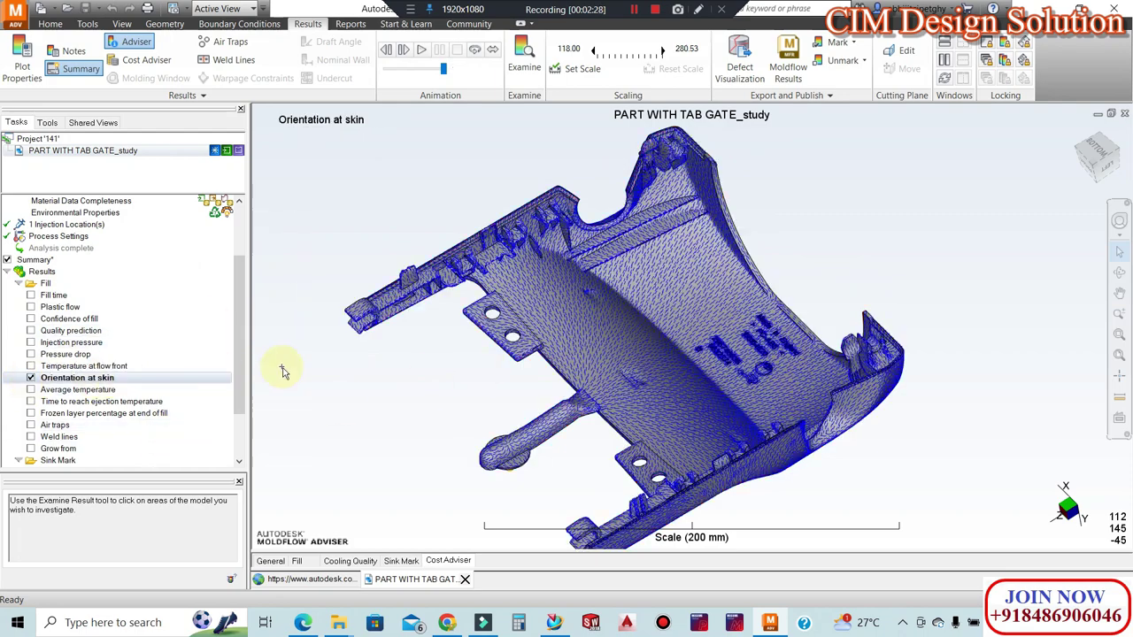
pyautogui.moveTo(599, 301)
pyautogui.mouseDown(button='middle')
pyautogui.moveTo(607, 267)
pyautogui.moveTo(713, 343)
pyautogui.moveTo(777, 328)
pyautogui.moveTo(793, 419)
pyautogui.mouseUp(button='middle')
pyautogui.scroll(5, 628, 378)
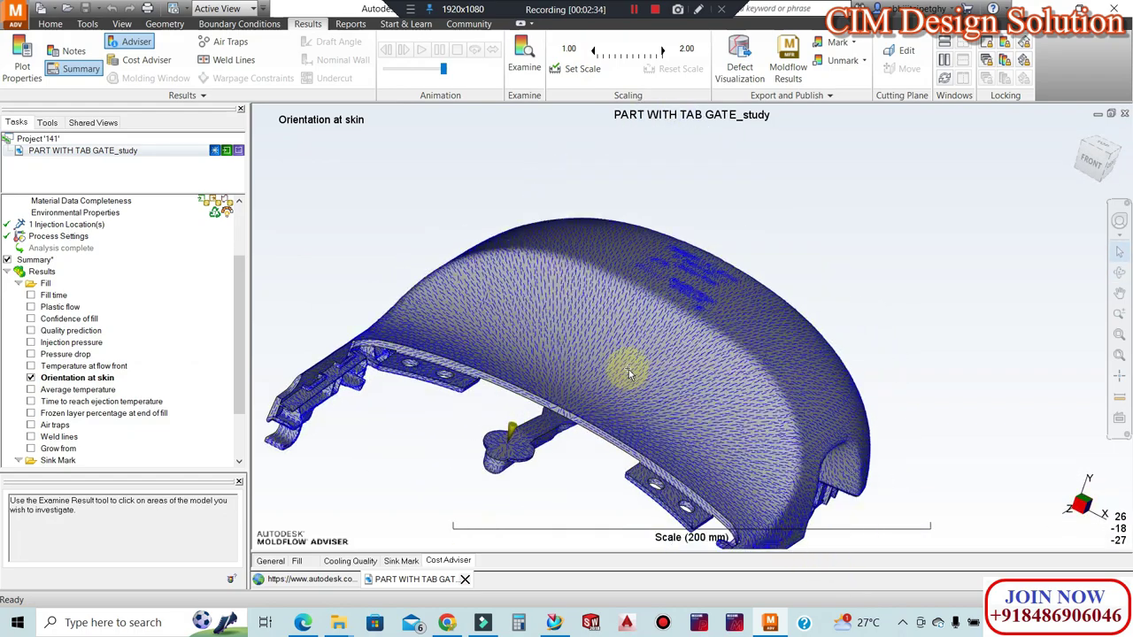
pyautogui.scroll(3, 600, 371)
pyautogui.moveTo(599, 372); pyautogui.dragTo(571, 416, button='middle')
pyautogui.scroll(-3, 571, 416)
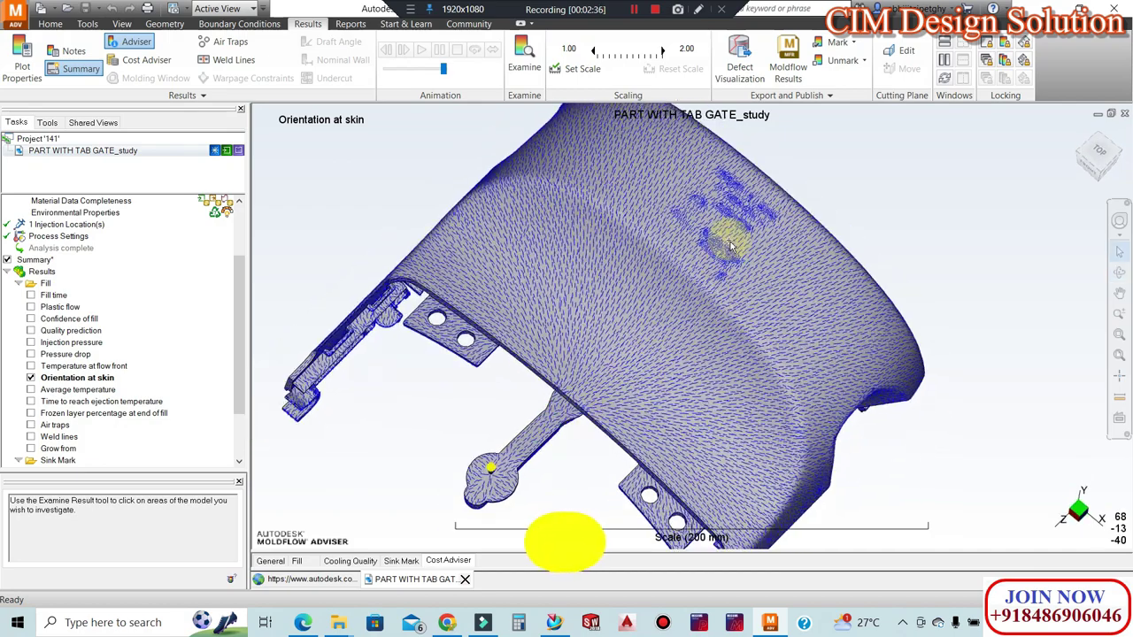
pyautogui.scroll(-3, 673, 399)
# Inspect the part from other sides and its inside, then show Frozen layer percentage at end of fill
pyautogui.moveTo(728, 379); pyautogui.dragTo(695, 411, button='middle')
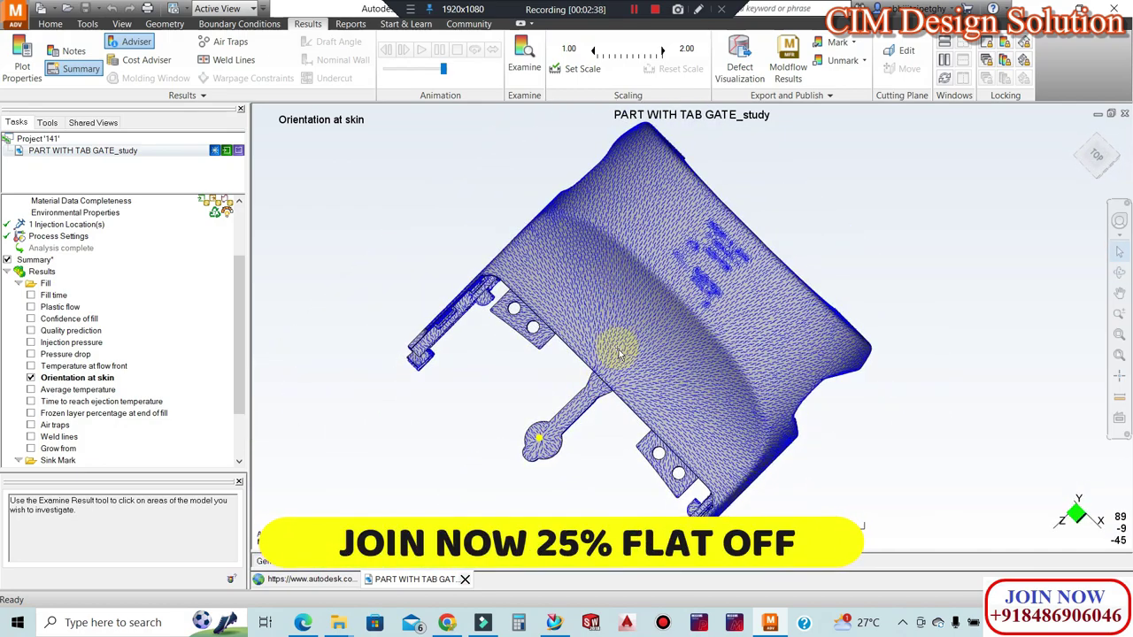
pyautogui.moveTo(724, 413)
pyautogui.mouseDown(button='middle')
pyautogui.moveTo(784, 366)
pyautogui.moveTo(847, 240)
pyautogui.mouseUp(button='middle')
pyautogui.scroll(2, 784, 367)
pyautogui.scroll(-2, 802, 333)
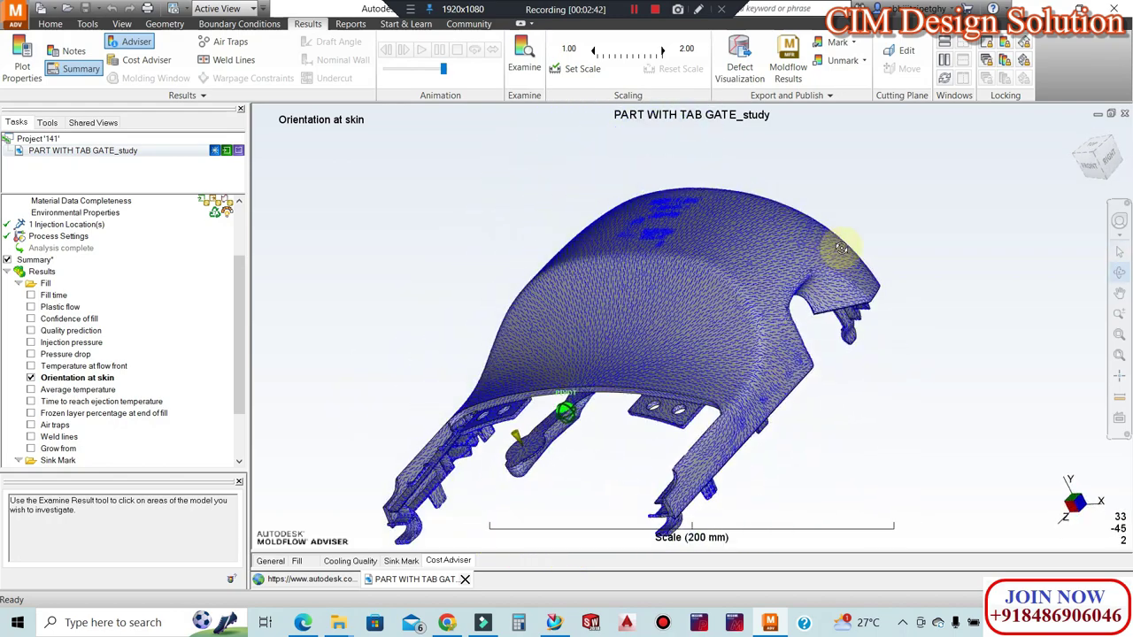
pyautogui.scroll(-1, 749, 405)
pyautogui.moveTo(734, 240)
pyautogui.mouseDown(button='middle')
pyautogui.moveTo(749, 405)
pyautogui.moveTo(480, 493)
pyautogui.moveTo(566, 385)
pyautogui.moveTo(582, 242)
pyautogui.moveTo(571, 387)
pyautogui.moveTo(536, 343)
pyautogui.mouseUp(button='middle')
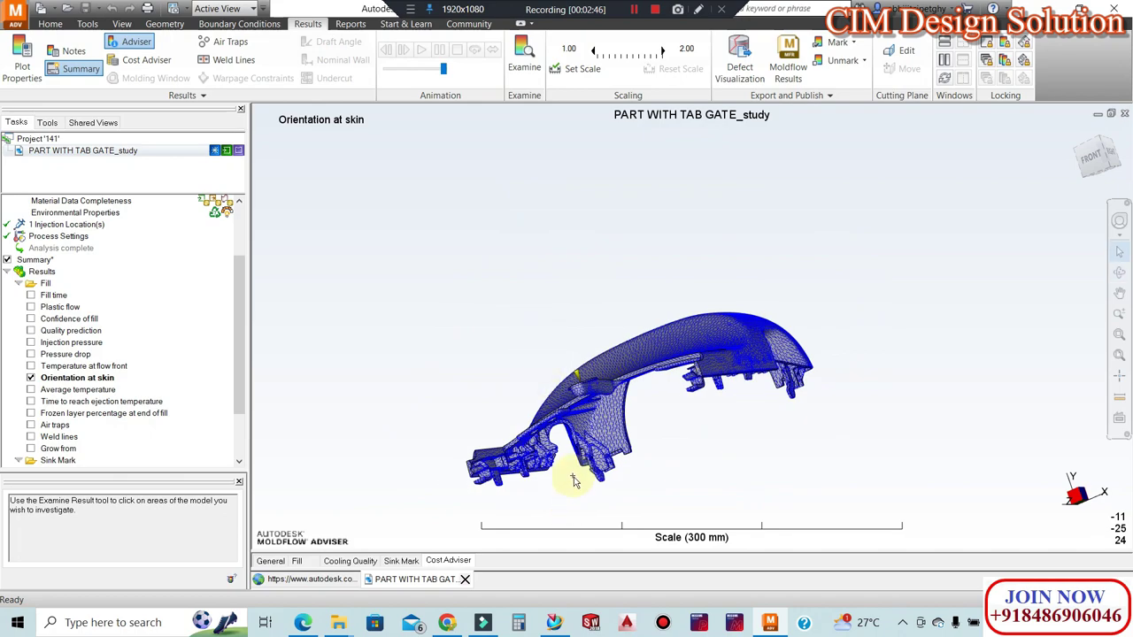
pyautogui.moveTo(549, 488)
pyautogui.mouseDown(button='middle')
pyautogui.moveTo(594, 380)
pyautogui.moveTo(587, 286)
pyautogui.moveTo(614, 256)
pyautogui.moveTo(695, 485)
pyautogui.mouseUp(button='middle')
pyautogui.scroll(1, 664, 374)
pyautogui.scroll(1, 665, 397)
pyautogui.scroll(1, 665, 397)
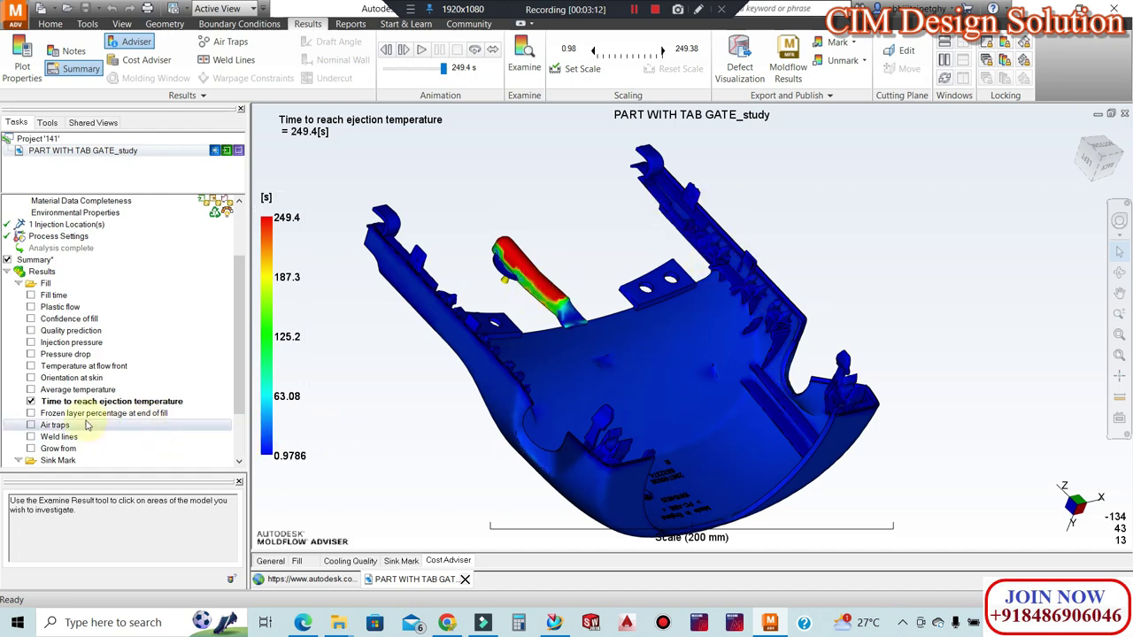
pyautogui.click(31, 413)
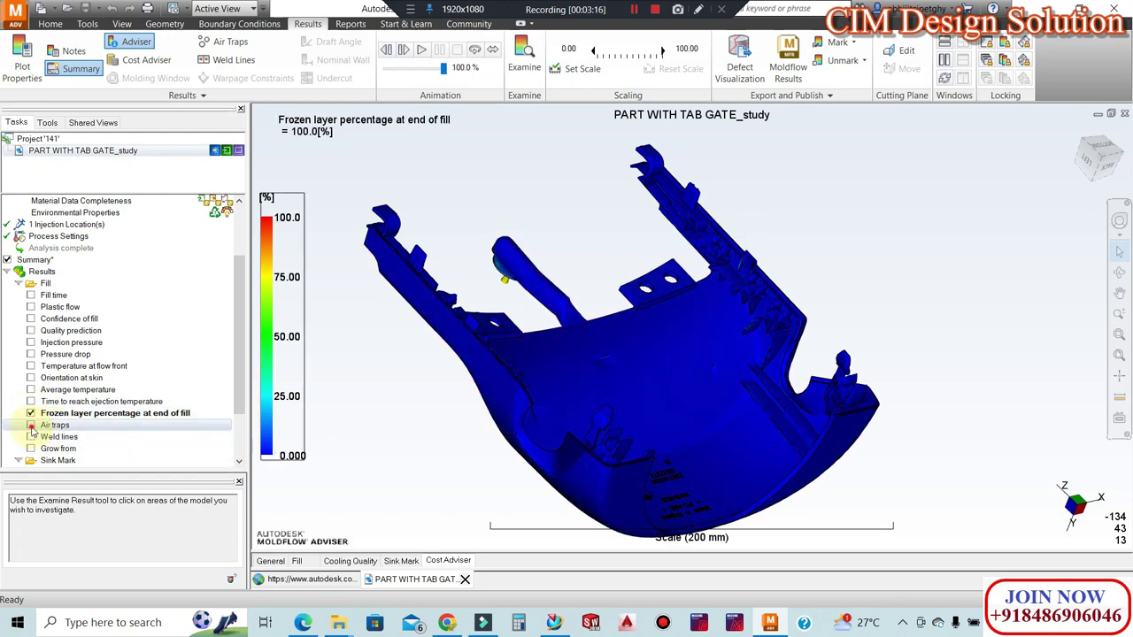
# Orbit the frozen layer plot to a side view, then a top-down view
pyautogui.moveTo(622, 304)
pyautogui.mouseDown(button='middle')
pyautogui.moveTo(670, 322)
pyautogui.moveTo(538, 369)
pyautogui.moveTo(546, 343)
pyautogui.moveTo(519, 435)
pyautogui.moveTo(523, 517)
pyautogui.moveTo(542, 454)
pyautogui.mouseUp(button='middle')
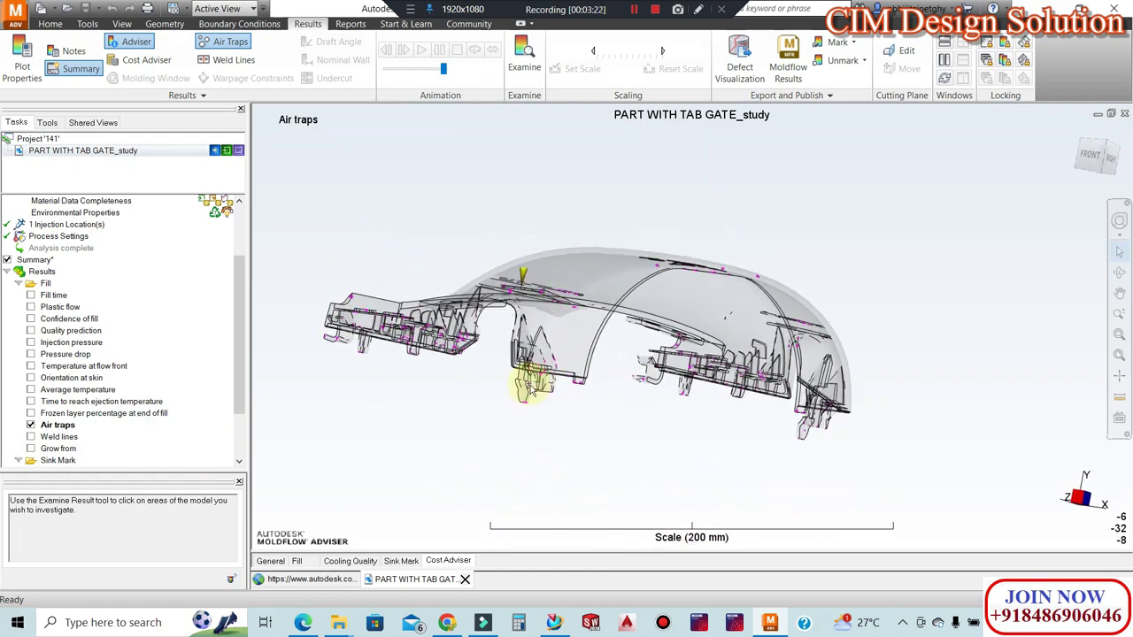
pyautogui.moveTo(501, 401)
pyautogui.mouseDown(button='middle')
pyautogui.moveTo(526, 455)
pyautogui.moveTo(508, 465)
pyautogui.moveTo(541, 460)
pyautogui.moveTo(600, 274)
pyautogui.moveTo(665, 291)
pyautogui.moveTo(654, 320)
pyautogui.mouseUp(button='middle')
pyautogui.scroll(2, 600, 275)
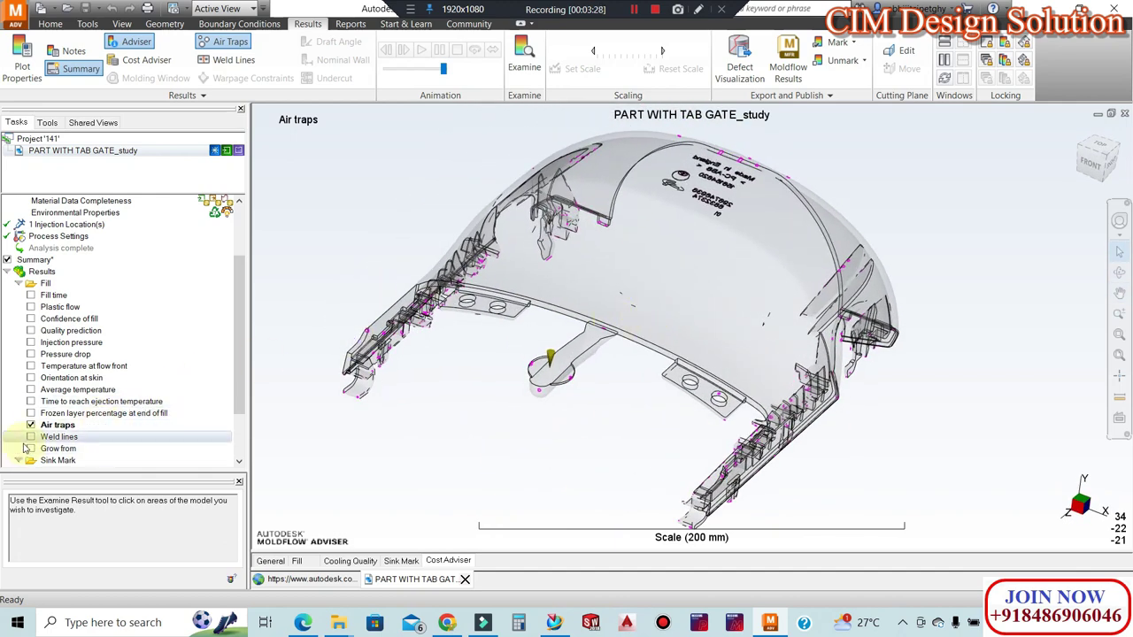
# Show the Weld lines result (up to 135.0 deg) and orbit to inspect the weld lines
pyautogui.click(59, 437)
pyautogui.moveTo(538, 375)
pyautogui.mouseDown(button='middle')
pyautogui.moveTo(632, 463)
pyautogui.moveTo(621, 470)
pyautogui.moveTo(534, 385)
pyautogui.moveTo(458, 375)
pyautogui.moveTo(475, 400)
pyautogui.moveTo(399, 343)
pyautogui.moveTo(416, 381)
pyautogui.moveTo(458, 393)
pyautogui.moveTo(688, 313)
pyautogui.moveTo(718, 321)
pyautogui.moveTo(754, 256)
pyautogui.mouseUp(button='middle')
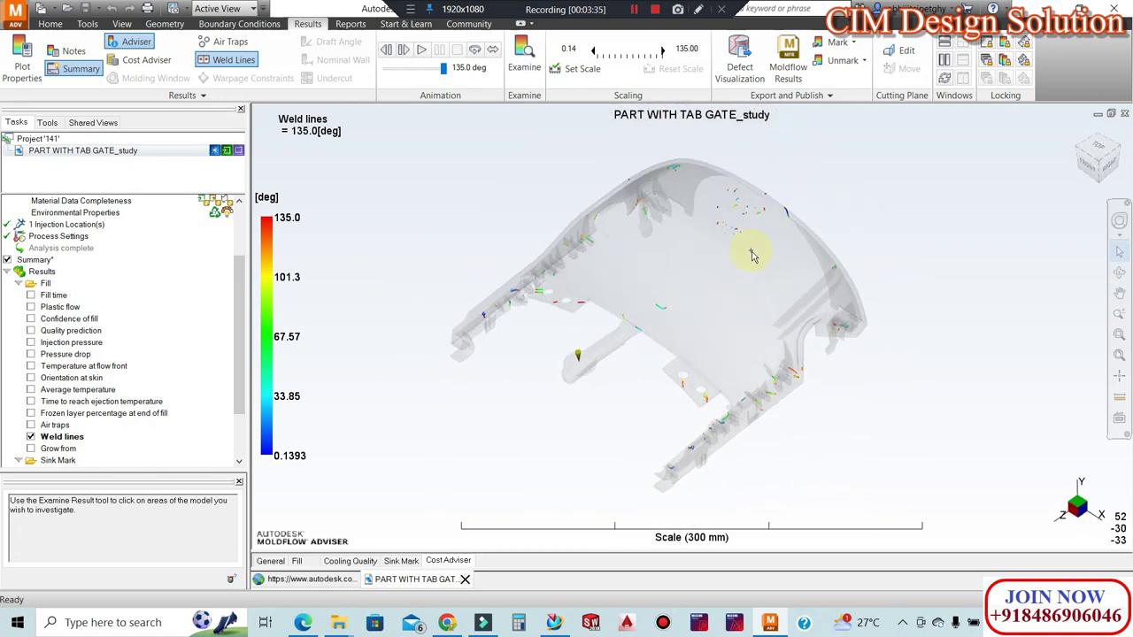
pyautogui.scroll(2, 776, 242)
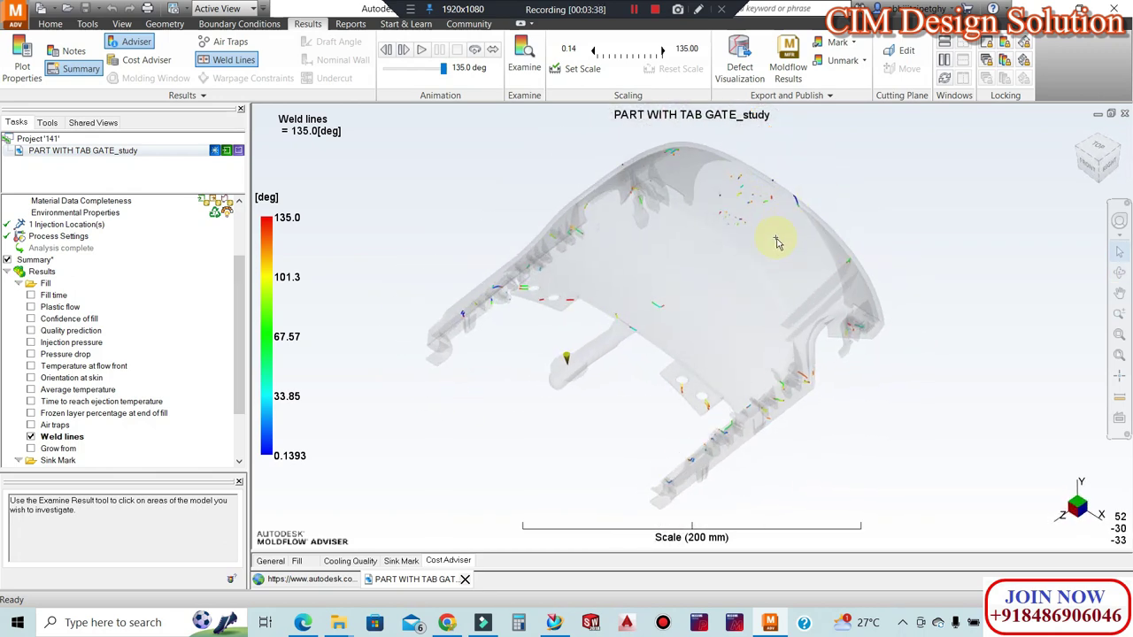
pyautogui.scroll(-1, 57, 440)
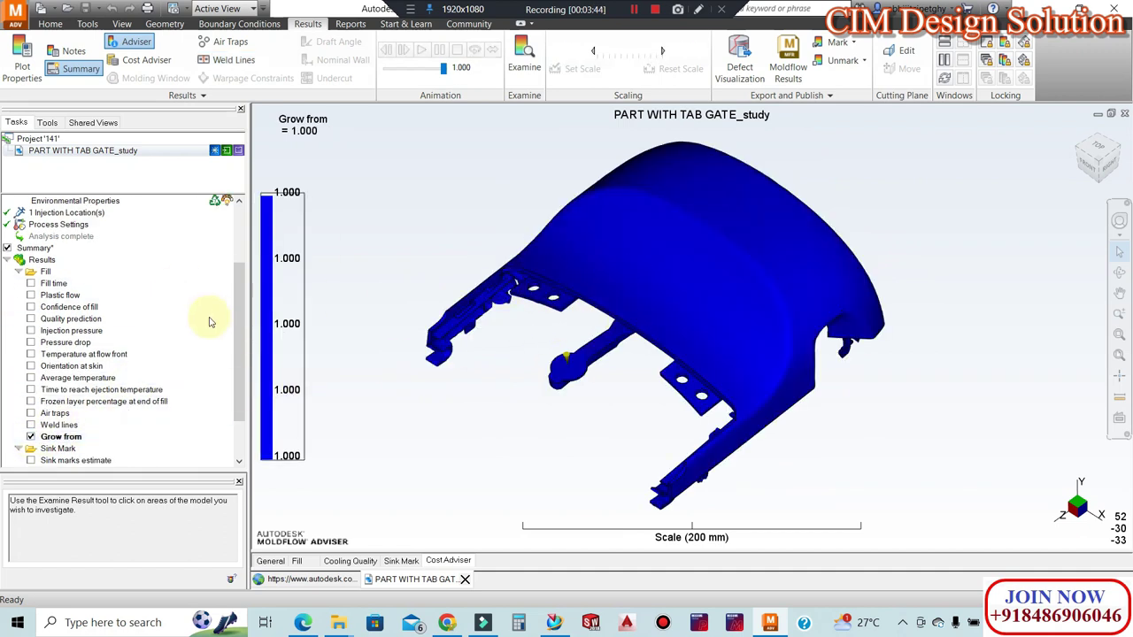
pyautogui.scroll(-2, 159, 356)
# Show the Sink marks estimate (0.000–0.0675 mm) and rotate the cover to see below and its curved top
pyautogui.scroll(-3, 150, 361)
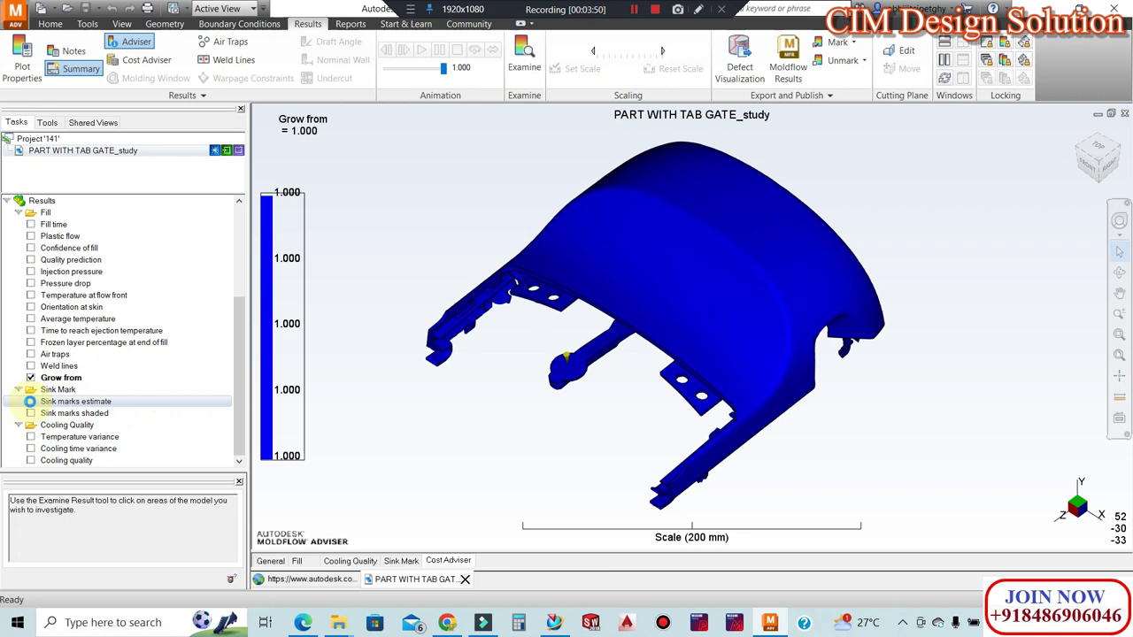
pyautogui.click(30, 401)
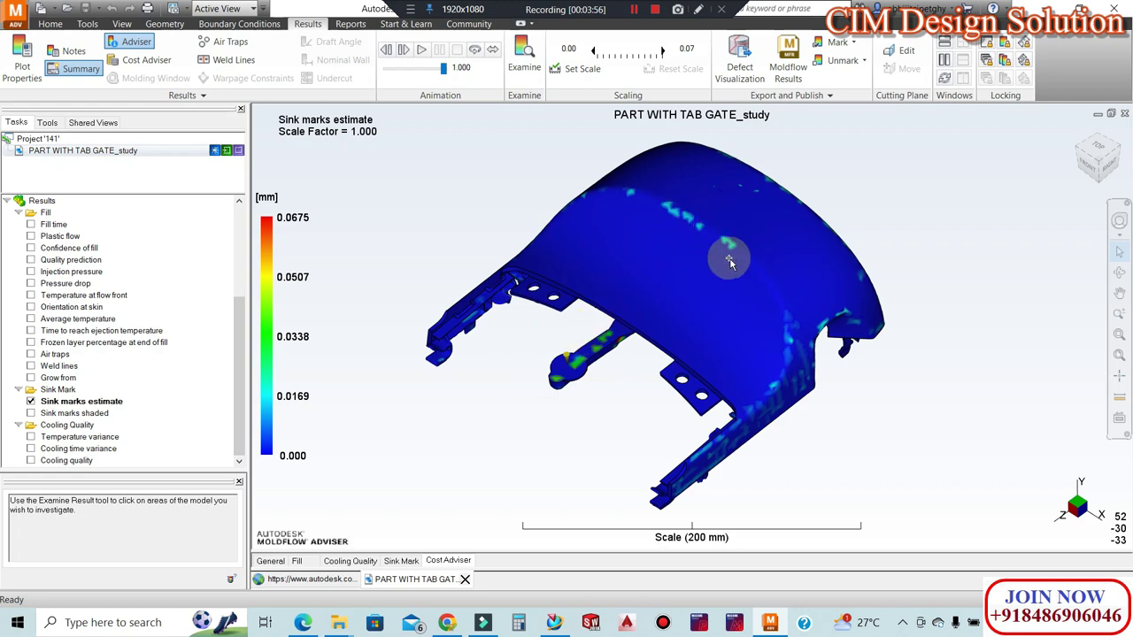
pyautogui.moveTo(685, 251); pyautogui.dragTo(688, 144, button='middle')
pyautogui.moveTo(746, 328); pyautogui.dragTo(733, 251, button='middle')
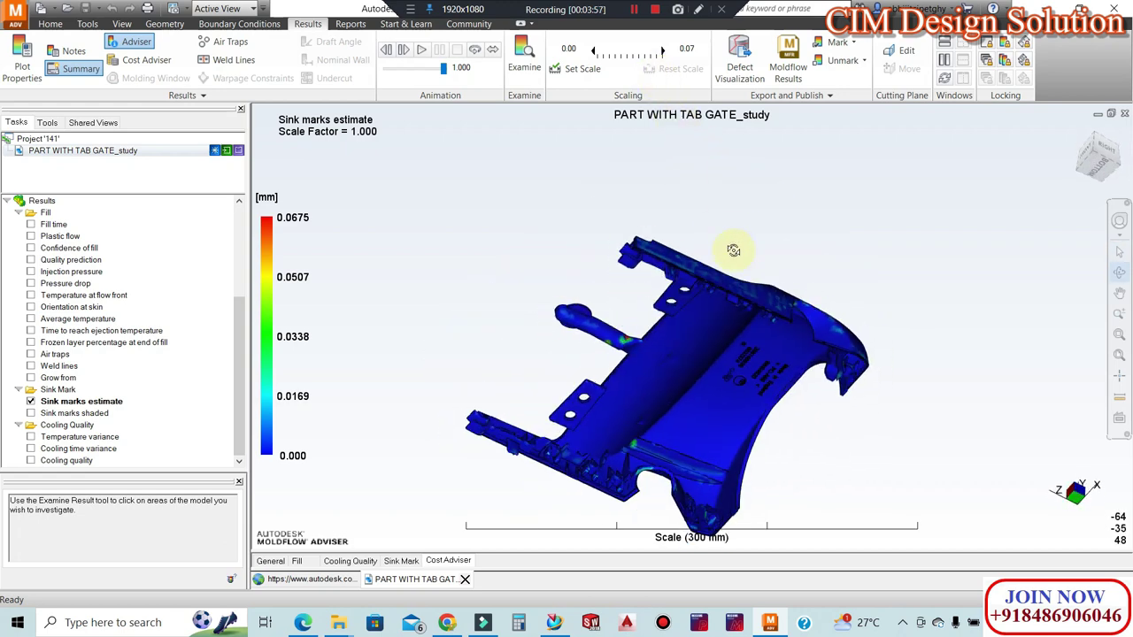
pyautogui.moveTo(729, 312)
pyautogui.mouseDown(button='middle')
pyautogui.moveTo(770, 440)
pyautogui.moveTo(778, 288)
pyautogui.mouseUp(button='middle')
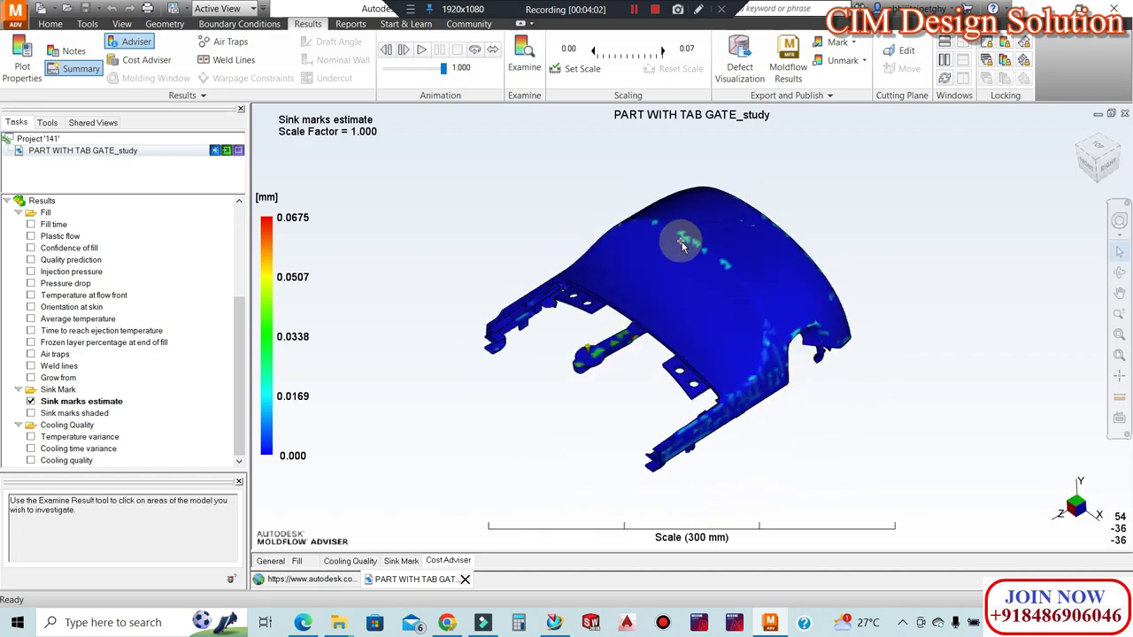
pyautogui.scroll(2, 678, 245)
pyautogui.scroll(2, 676, 191)
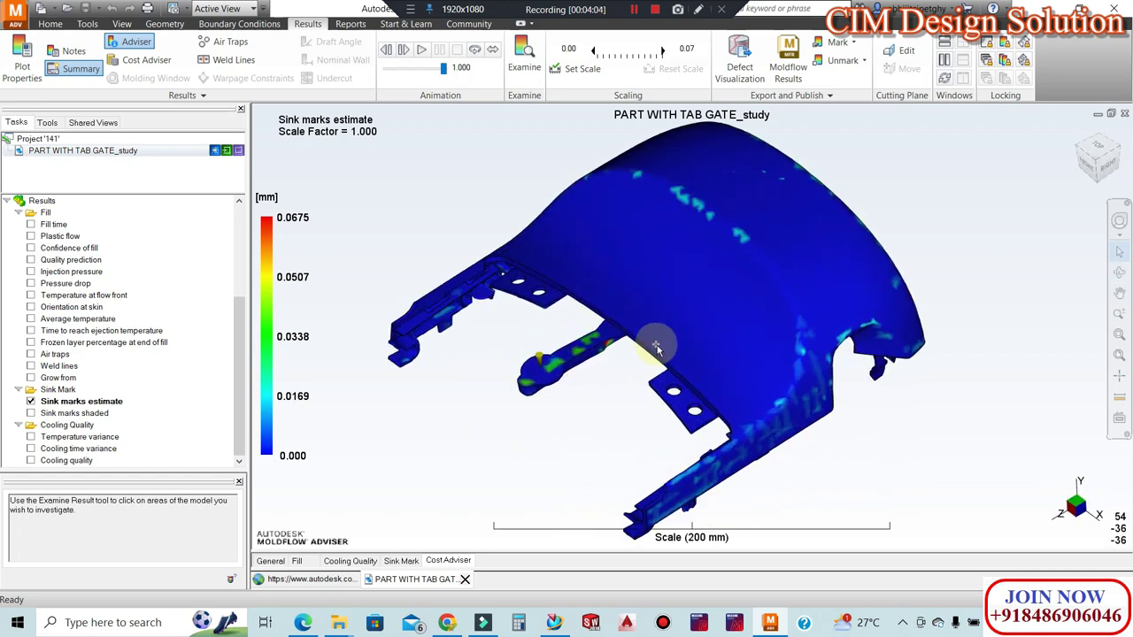
# View the underside with engraved text, return to a top view, and enable Examine probing
pyautogui.moveTo(640, 345)
pyautogui.mouseDown(button='middle')
pyautogui.moveTo(683, 341)
pyautogui.moveTo(636, 196)
pyautogui.moveTo(631, 217)
pyautogui.mouseUp(button='middle')
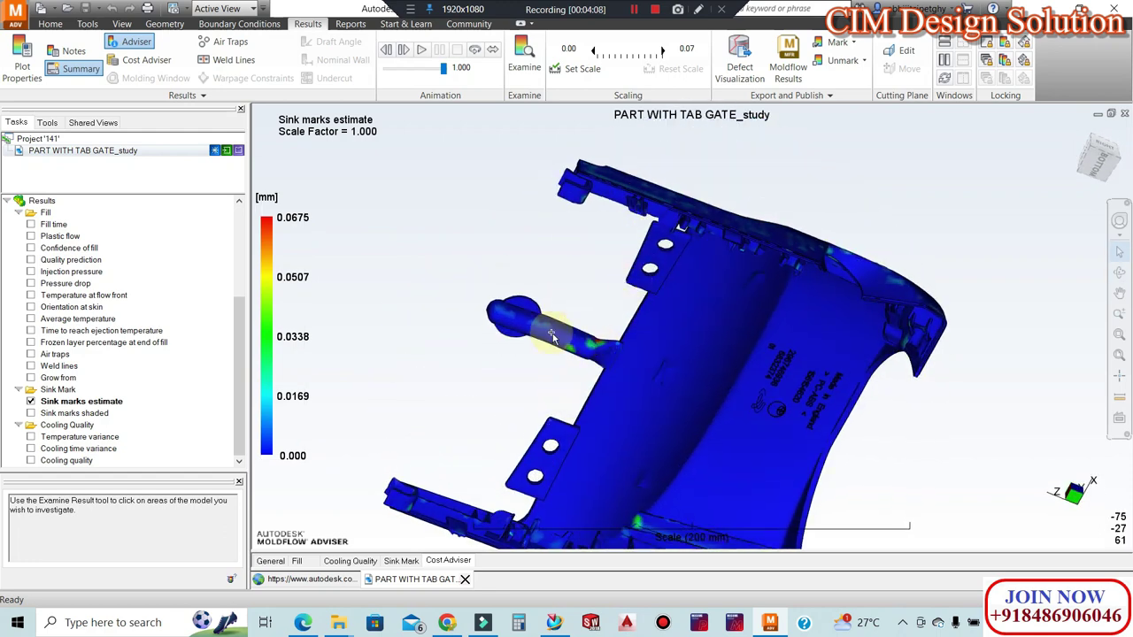
pyautogui.moveTo(567, 332)
pyautogui.mouseDown(button='middle')
pyautogui.moveTo(748, 284)
pyautogui.moveTo(753, 390)
pyautogui.moveTo(571, 354)
pyautogui.mouseUp(button='middle')
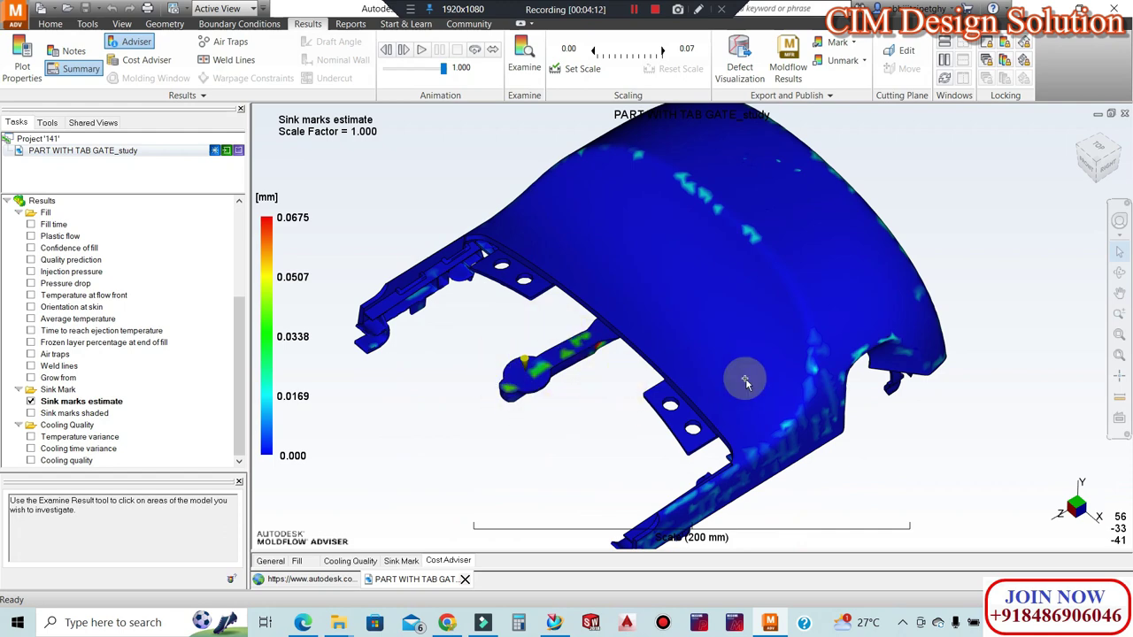
pyautogui.scroll(-2, 746, 381)
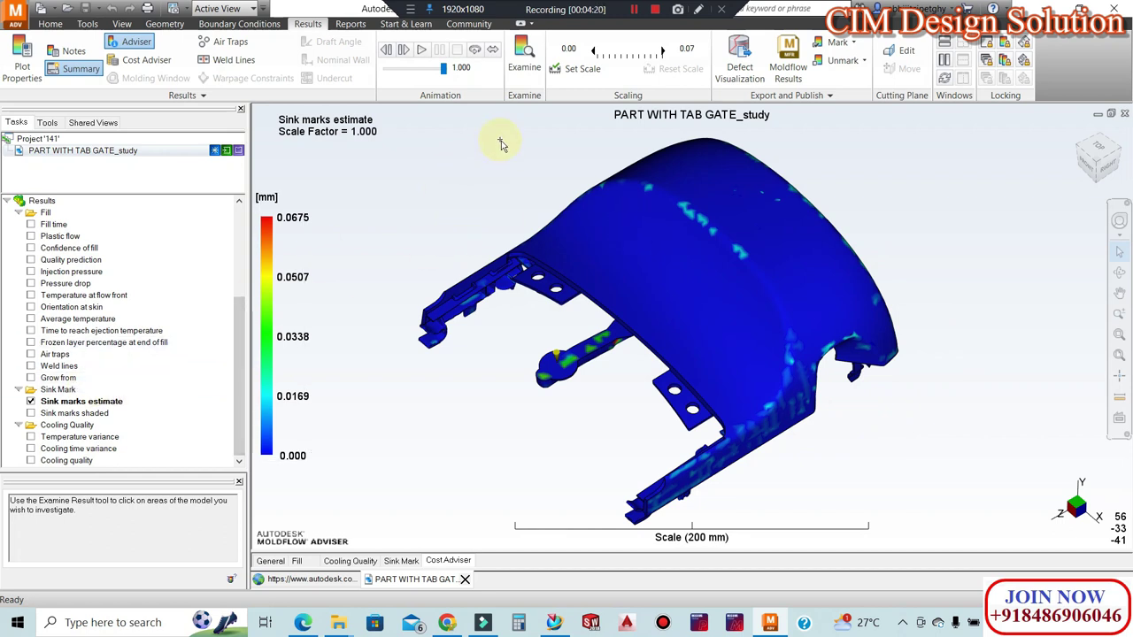
pyautogui.click(520, 53)
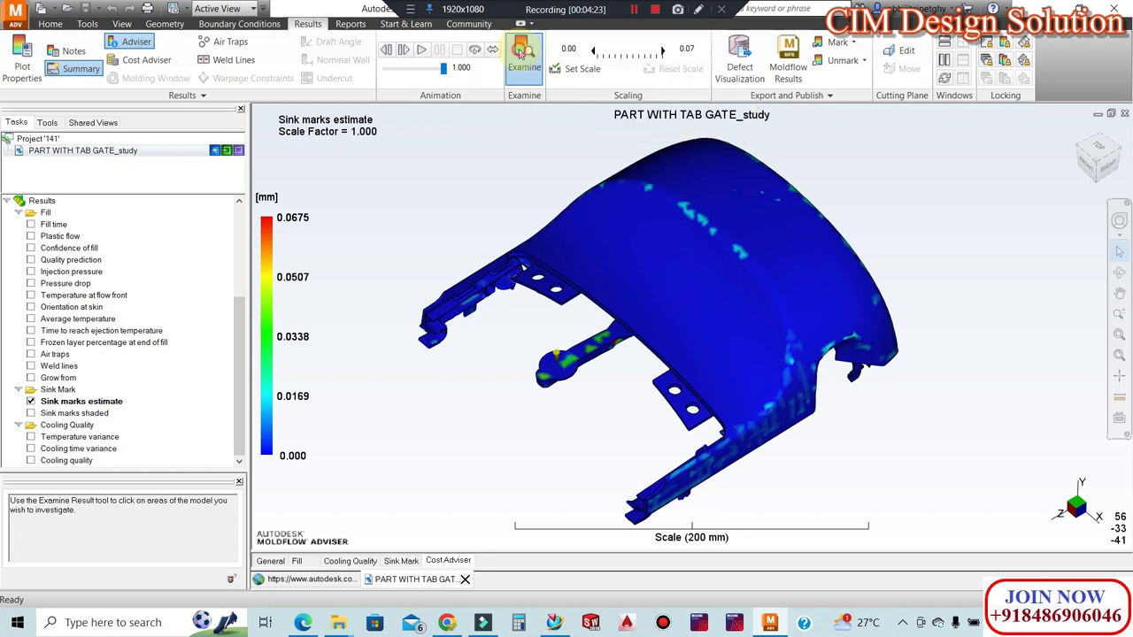
# Probe sink depths at top-surface points and on the tab
pyautogui.click(683, 194)
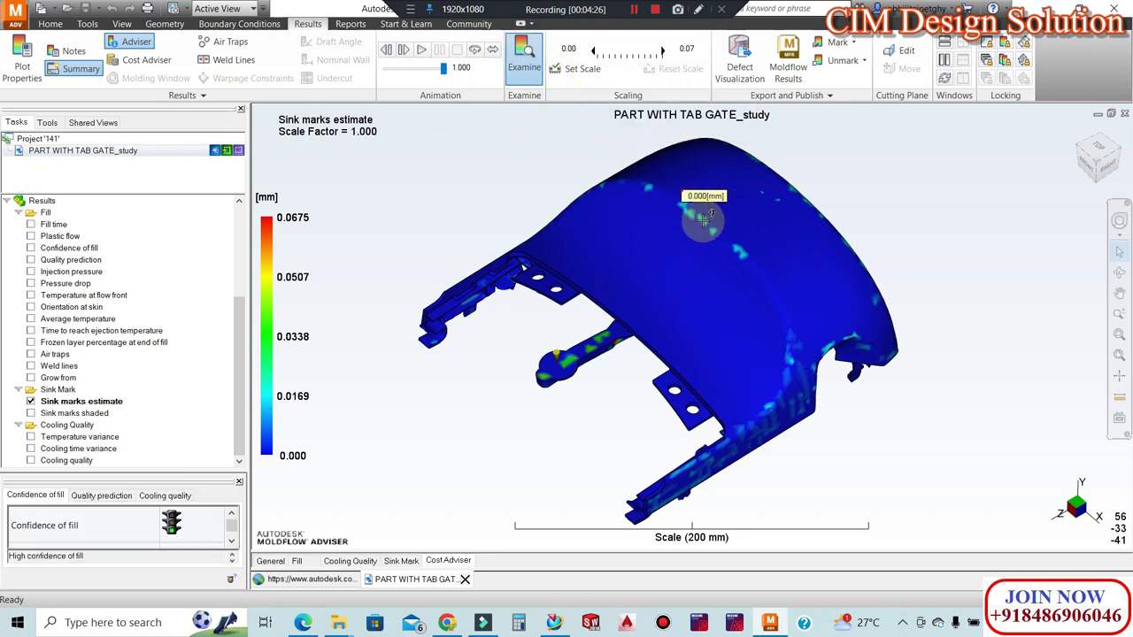
pyautogui.moveTo(703, 219); pyautogui.dragTo(729, 245)
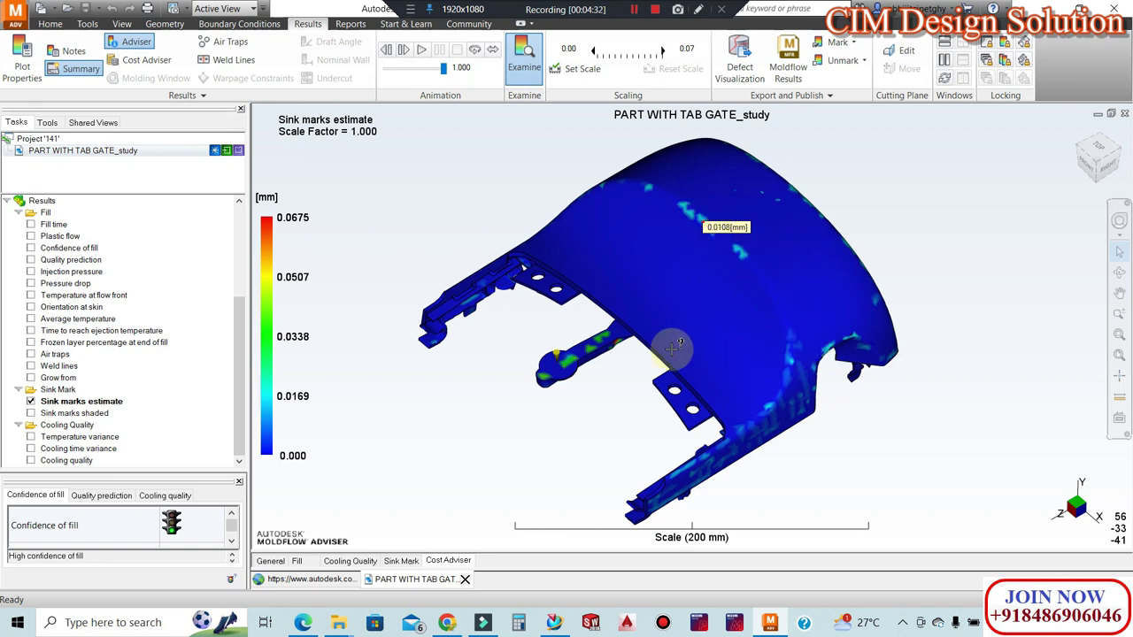
pyautogui.moveTo(577, 356); pyautogui.dragTo(615, 372)
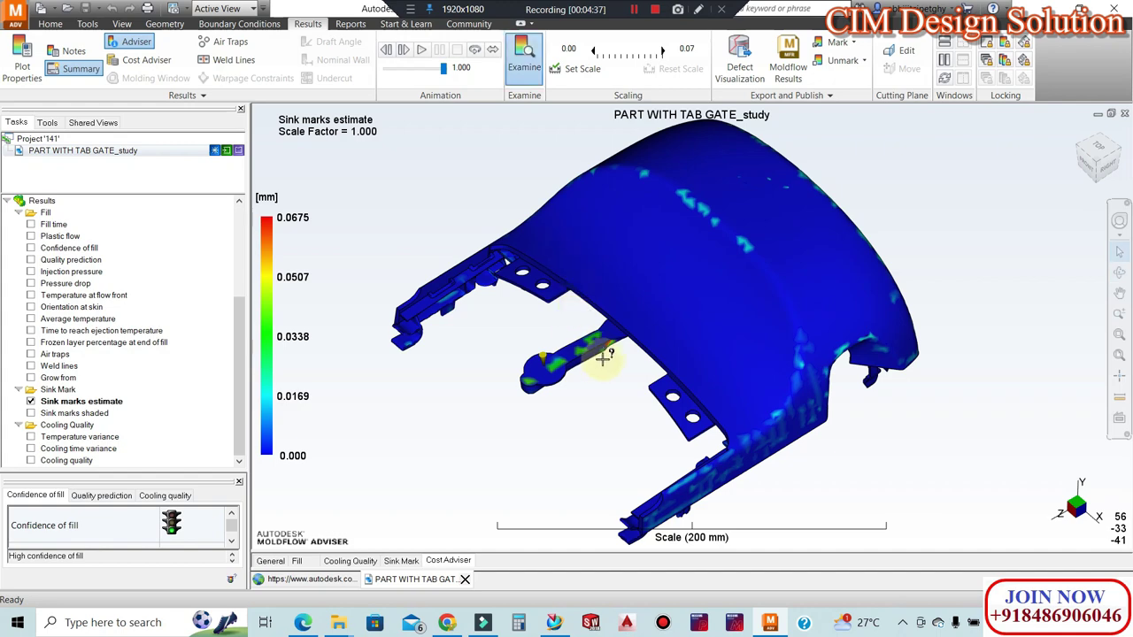
# Zoom in on the tab to read a 0.0629 mm sink depth, then zoom back out
pyautogui.scroll(2, 605, 349)
pyautogui.scroll(2, 605, 349)
pyautogui.scroll(2, 524, 367)
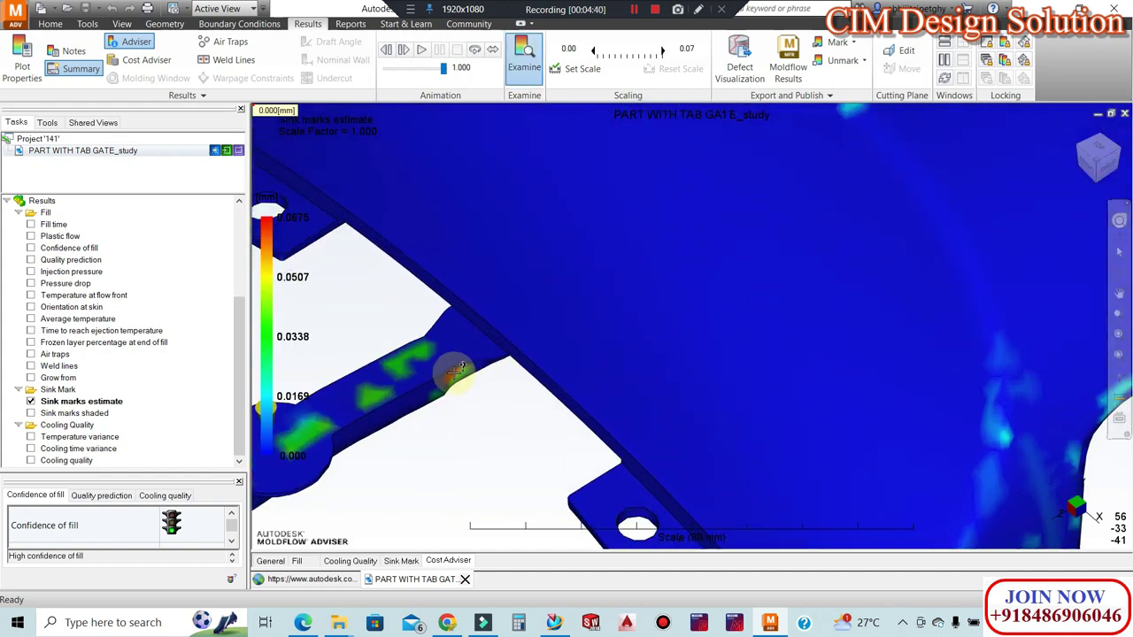
pyautogui.click(455, 372)
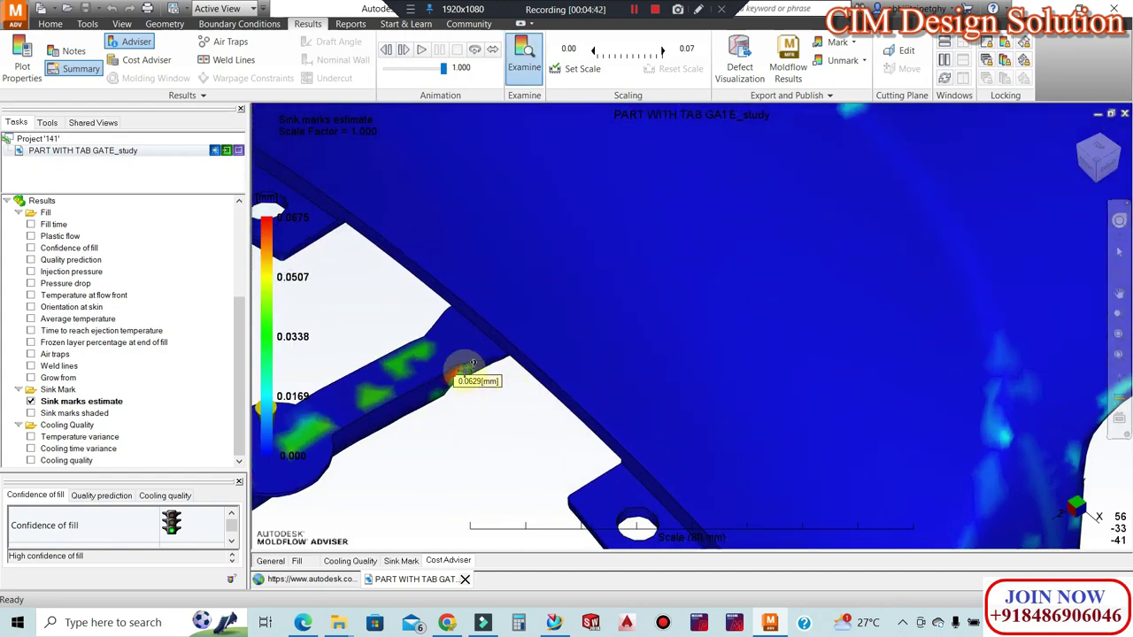
pyautogui.scroll(-1, 660, 332)
pyautogui.scroll(-2, 664, 323)
pyautogui.scroll(-2, 673, 310)
pyautogui.scroll(-1, 676, 305)
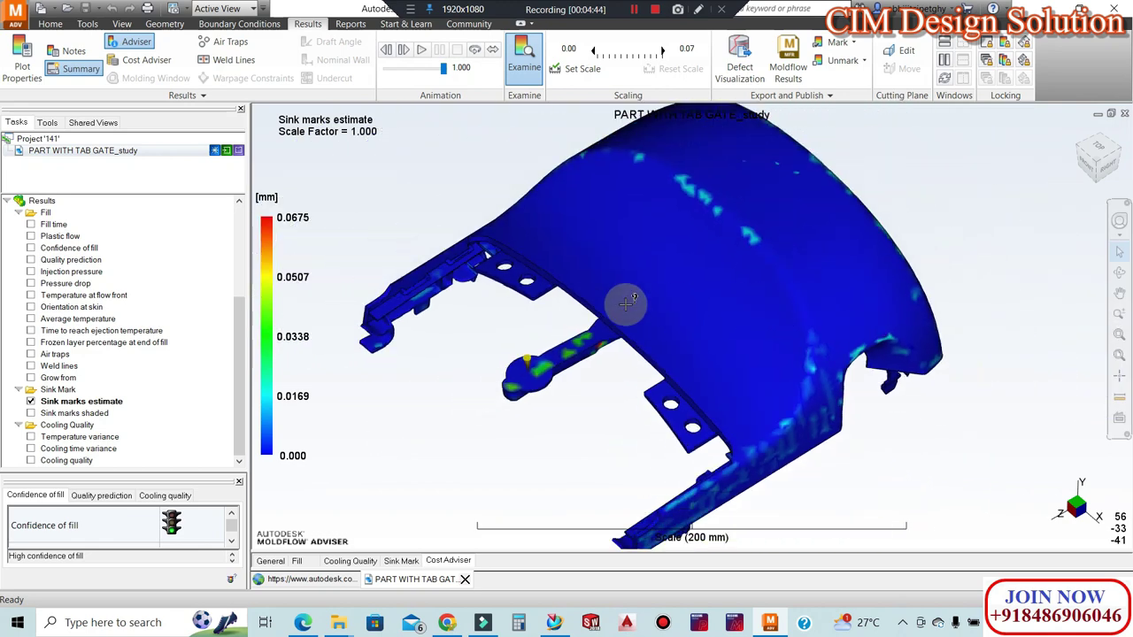
pyautogui.scroll(-1, 677, 305)
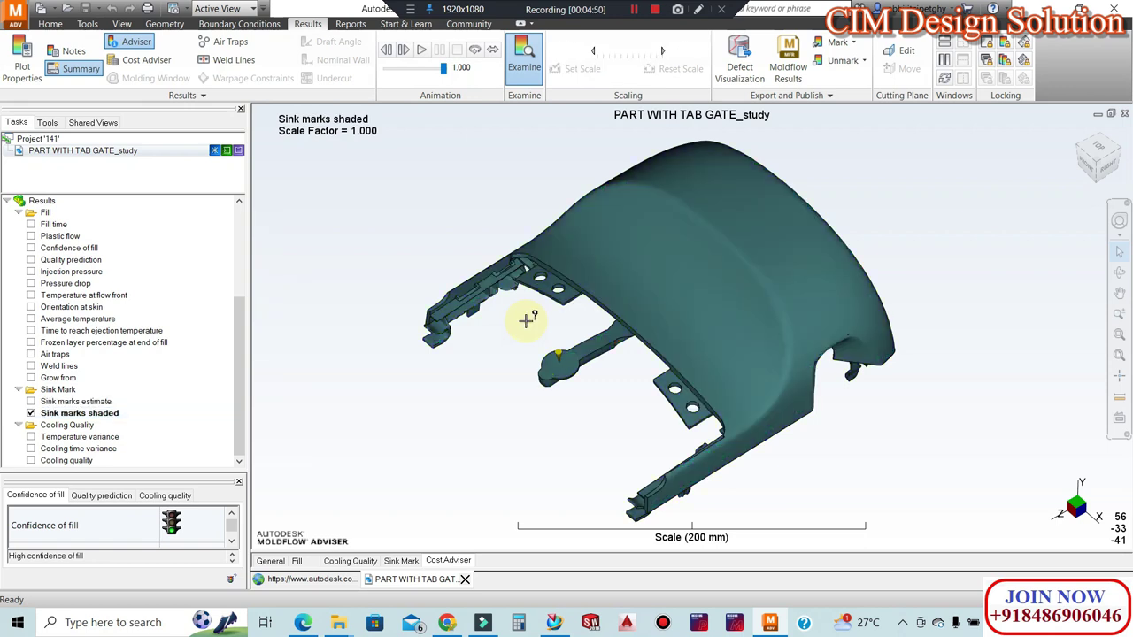
pyautogui.moveTo(734, 271); pyautogui.dragTo(741, 283, button='middle')
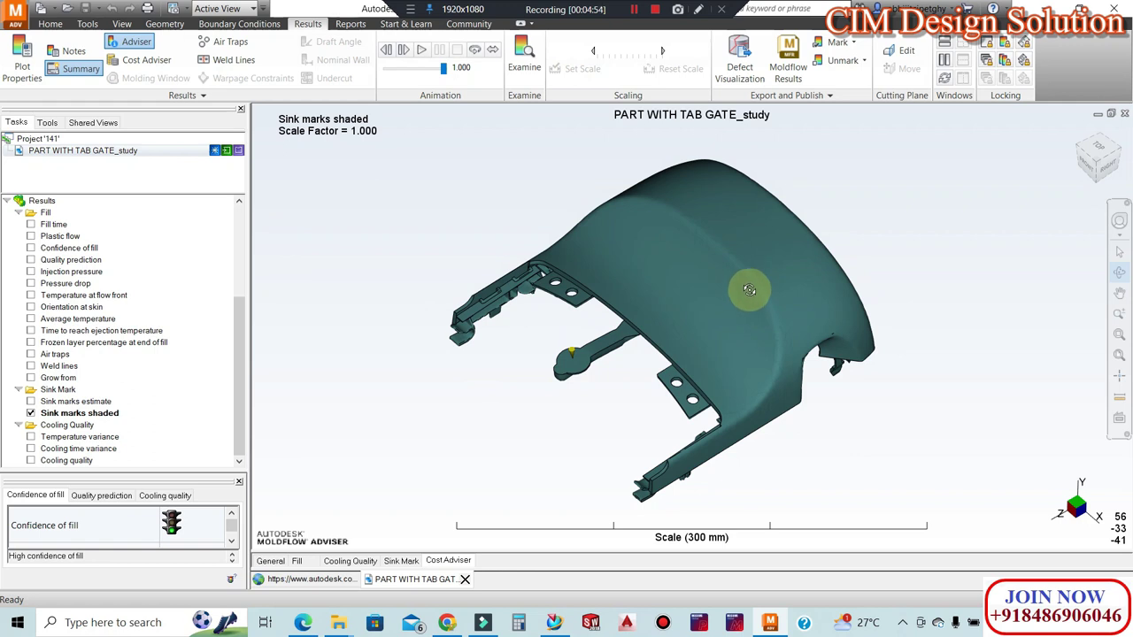
pyautogui.moveTo(749, 289); pyautogui.dragTo(673, 274, button='middle')
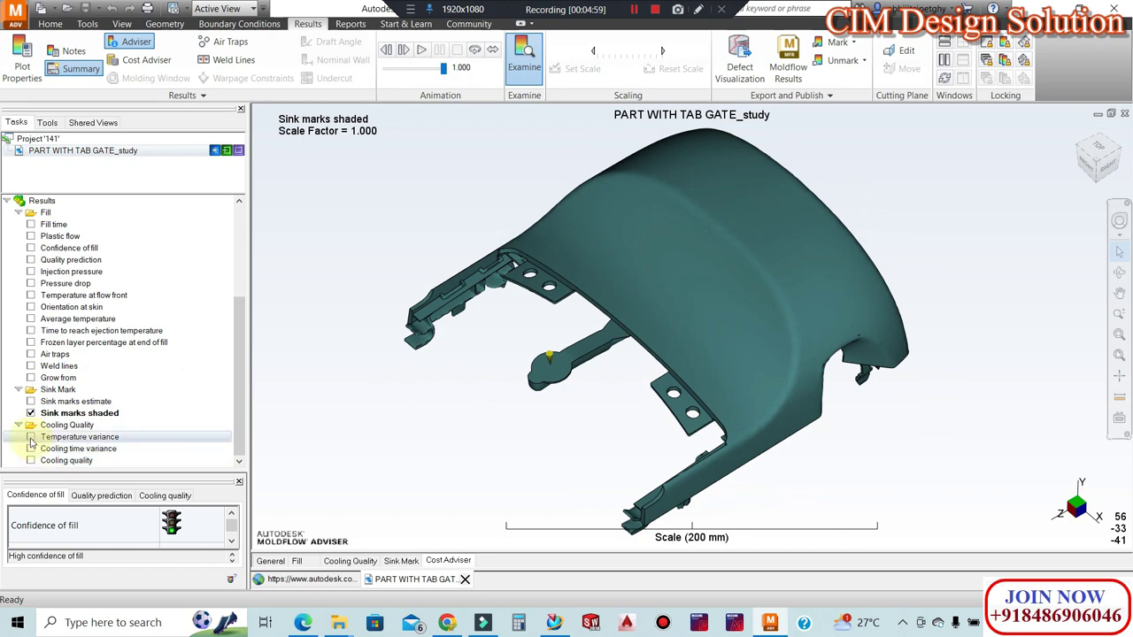
pyautogui.click(31, 437)
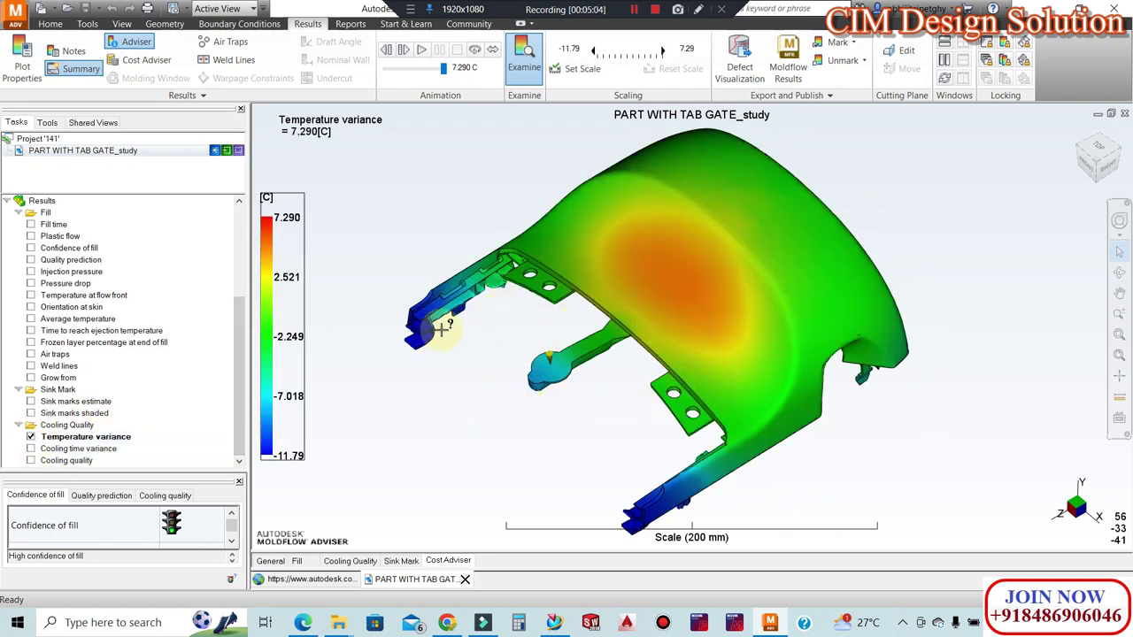
# Orbit the temperature variance plot from underside to top, then show Cooling time variance (-8.732 to 52.05 s)
pyautogui.scroll(-2, 413, 308)
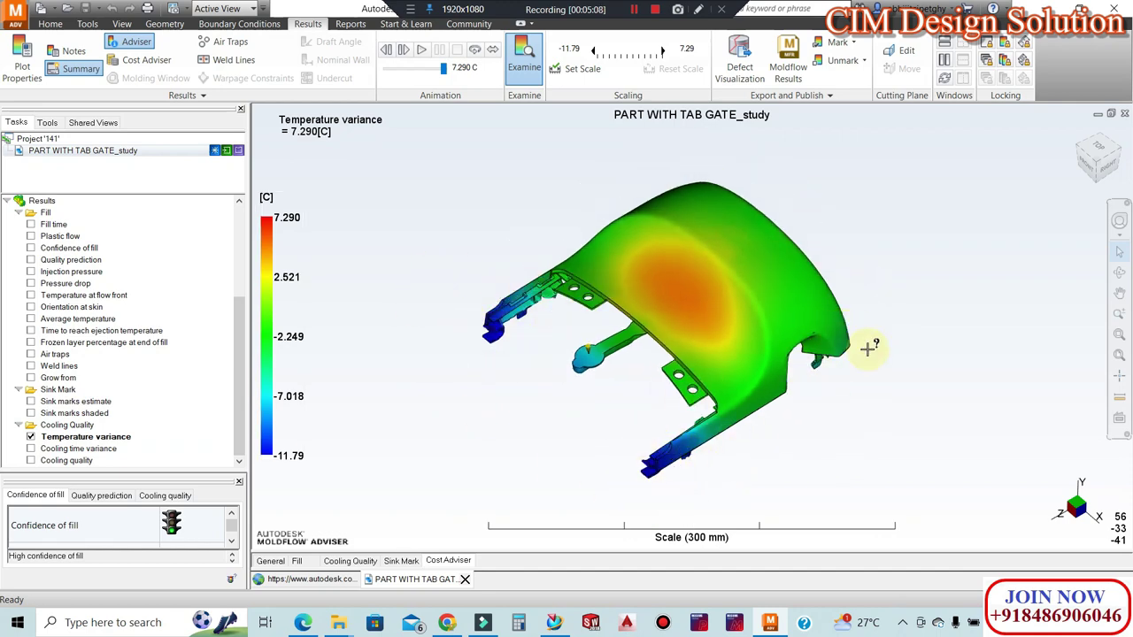
pyautogui.moveTo(849, 329)
pyautogui.mouseDown(button='middle')
pyautogui.moveTo(811, 197)
pyautogui.moveTo(777, 385)
pyautogui.mouseUp(button='middle')
pyautogui.moveTo(709, 403)
pyautogui.mouseDown(button='middle')
pyautogui.moveTo(539, 328)
pyautogui.moveTo(481, 395)
pyautogui.mouseUp(button='middle')
pyautogui.moveTo(611, 363)
pyautogui.mouseDown(button='middle')
pyautogui.moveTo(1001, 526)
pyautogui.moveTo(978, 530)
pyautogui.mouseUp(button='middle')
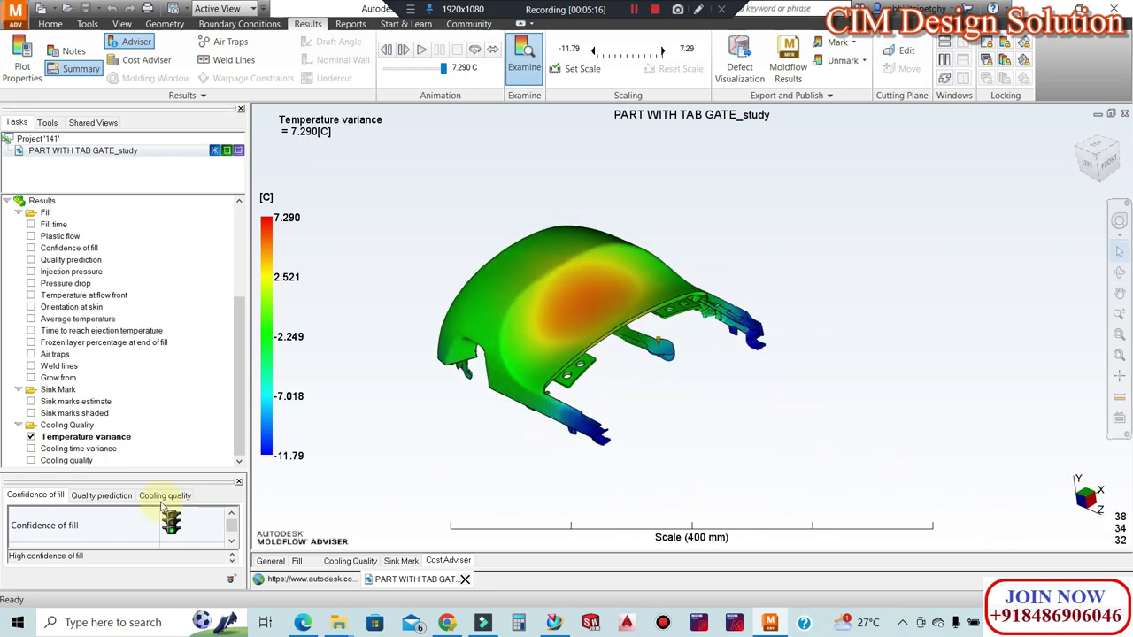
pyautogui.click(30, 449)
pyautogui.moveTo(571, 366)
pyautogui.mouseDown(button='middle')
pyautogui.moveTo(567, 375)
pyautogui.moveTo(586, 195)
pyautogui.moveTo(581, 366)
pyautogui.moveTo(567, 382)
pyautogui.mouseUp(button='middle')
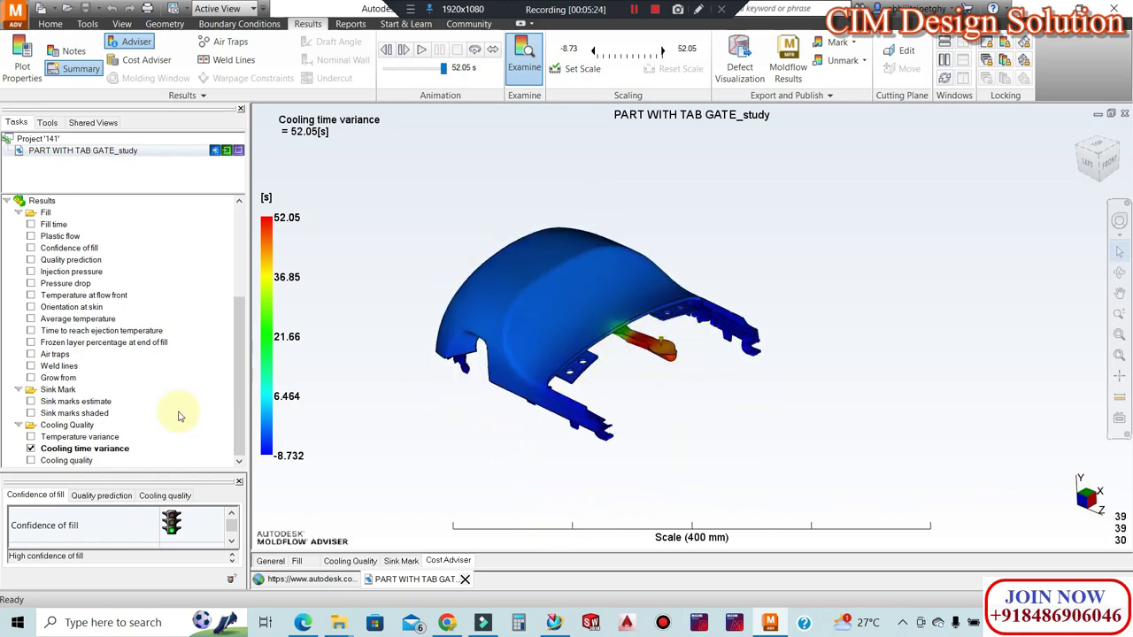
# Show Cooling quality (76.6% high, 4.68% medium, 18.7% low) and zoom in to inspect the ribs
pyautogui.click(31, 461)
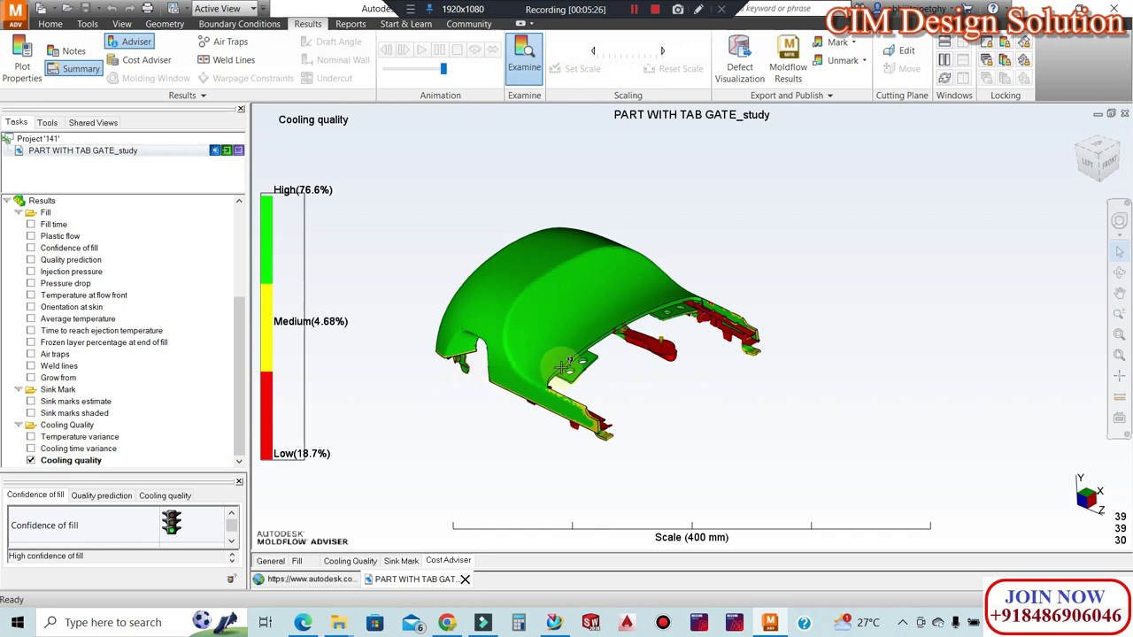
pyautogui.scroll(2, 801, 359)
pyautogui.moveTo(698, 388)
pyautogui.mouseDown(button='middle')
pyautogui.moveTo(448, 320)
pyautogui.moveTo(392, 321)
pyautogui.moveTo(462, 352)
pyautogui.mouseUp(button='middle')
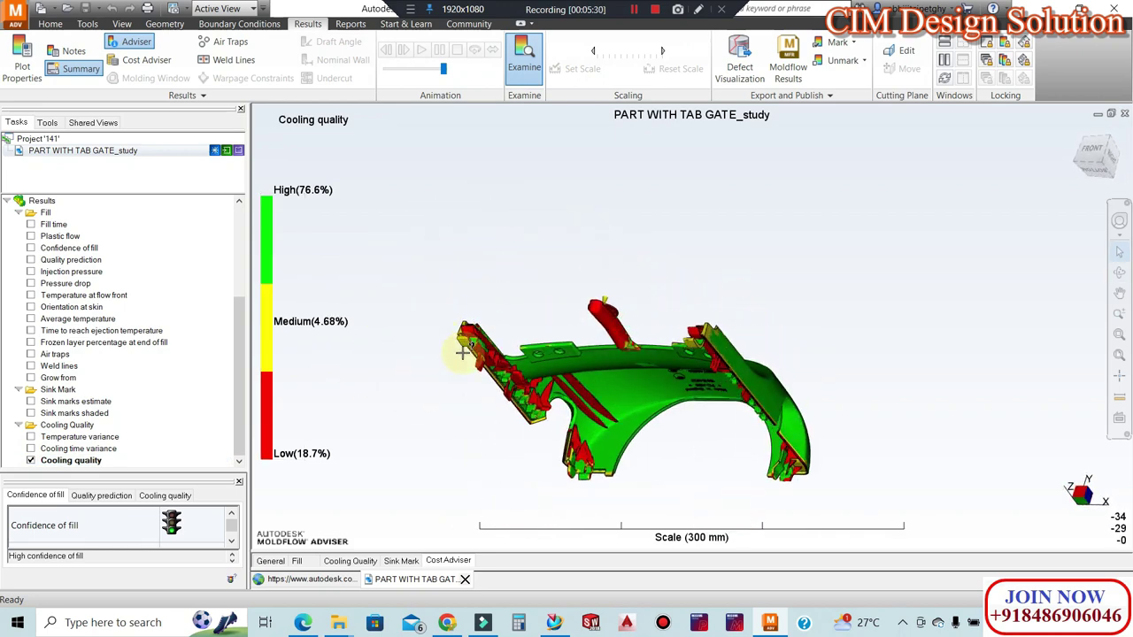
pyautogui.moveTo(746, 421); pyautogui.dragTo(828, 407, button='middle')
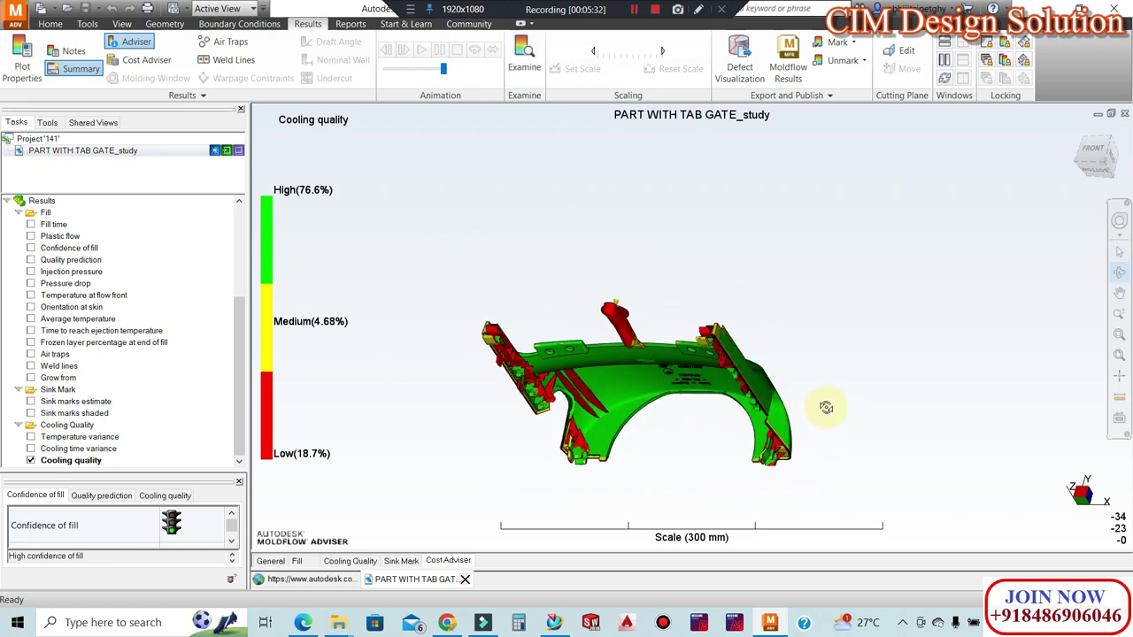
pyautogui.moveTo(618, 306)
pyautogui.mouseDown(button='middle')
pyautogui.moveTo(754, 425)
pyautogui.moveTo(781, 468)
pyautogui.mouseUp(button='middle')
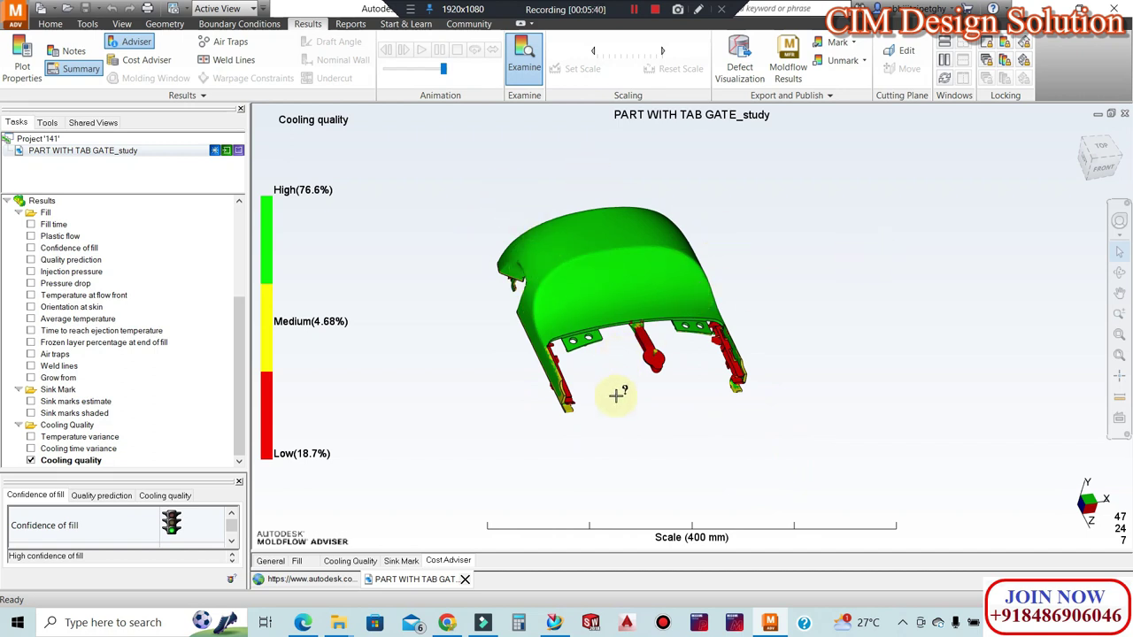
pyautogui.scroll(2, 620, 390)
pyautogui.scroll(2, 589, 446)
pyautogui.moveTo(589, 445)
pyautogui.mouseDown(button='middle')
pyautogui.moveTo(519, 392)
pyautogui.moveTo(713, 355)
pyautogui.moveTo(638, 351)
pyautogui.mouseUp(button='middle')
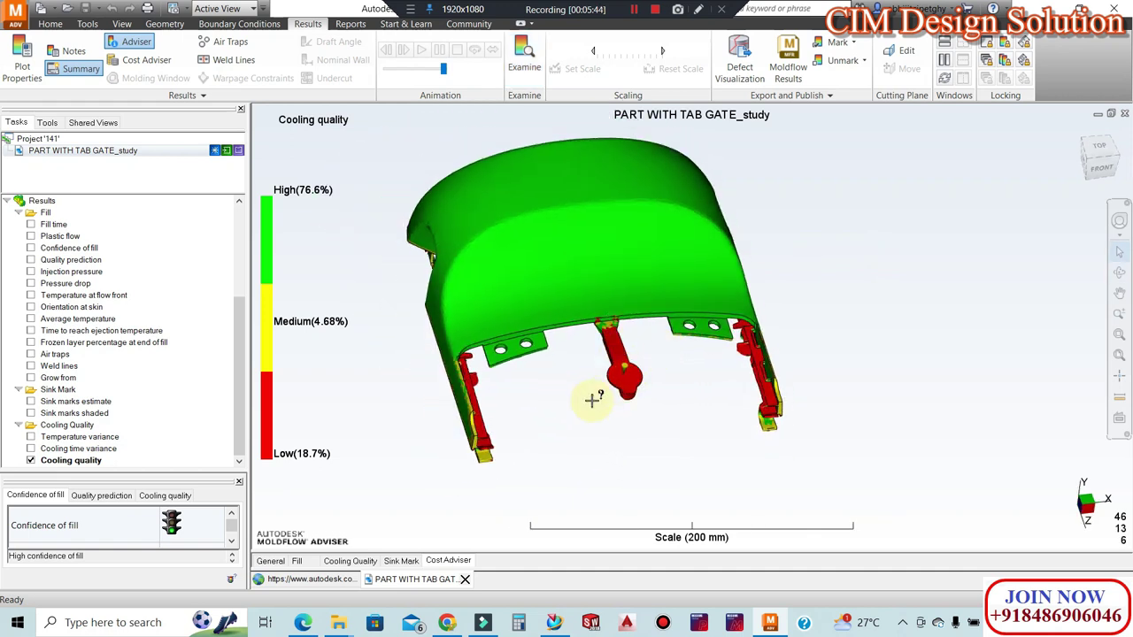
pyautogui.moveTo(607, 392); pyautogui.dragTo(476, 392, button='middle')
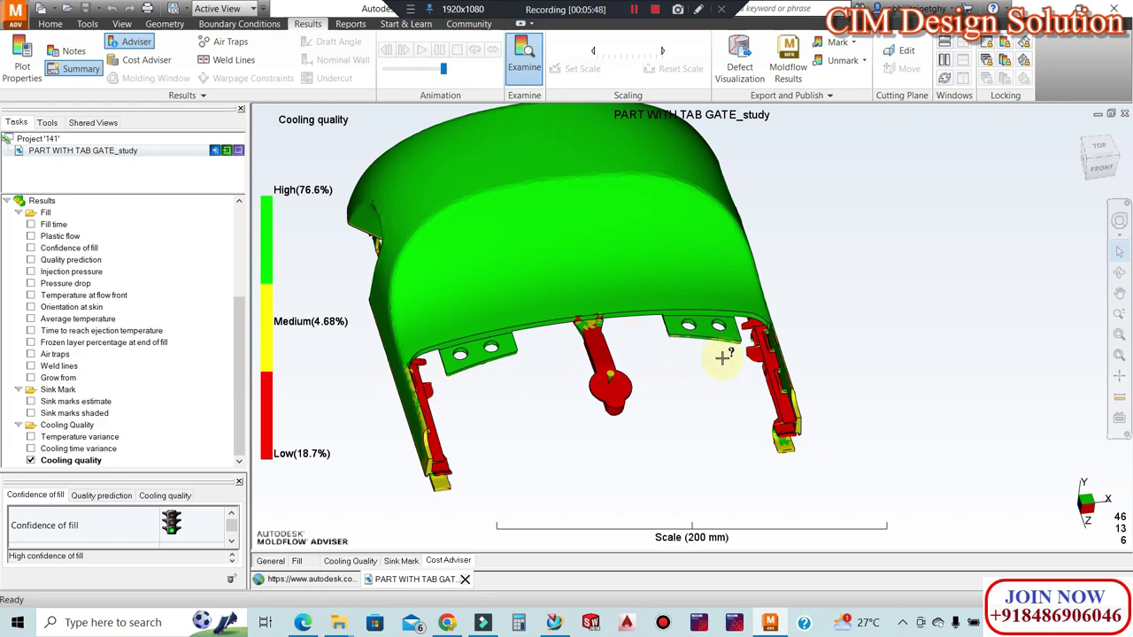
pyautogui.scroll(-1, 671, 367)
# Orbit the cooling quality plot through side, front-oblique and underside views back to top
pyautogui.moveTo(671, 367); pyautogui.dragTo(518, 380, button='middle')
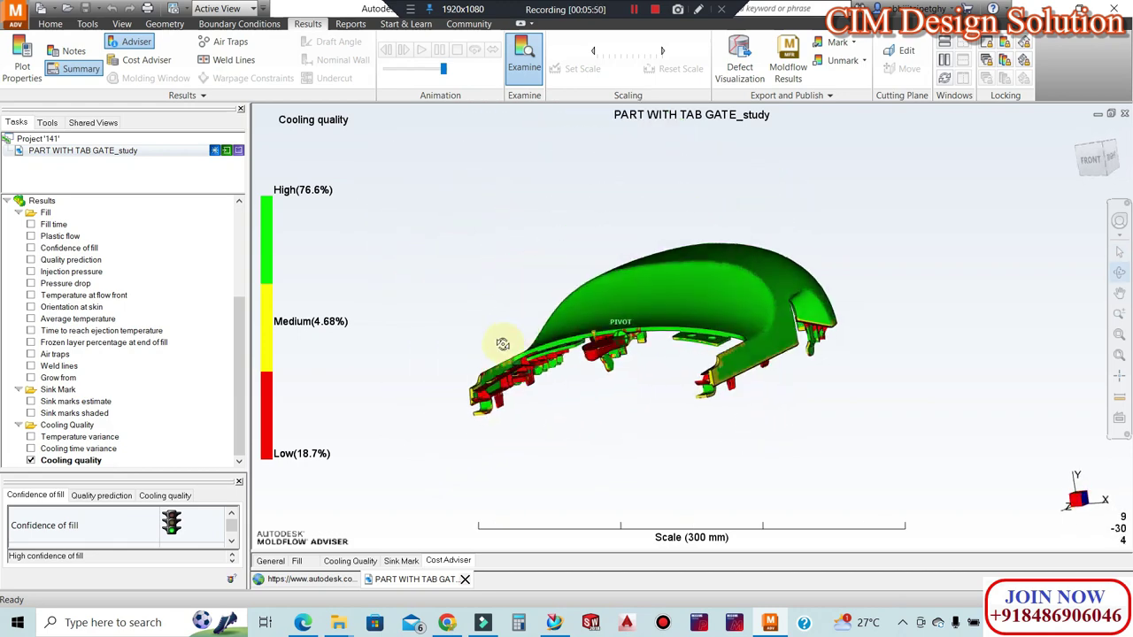
pyautogui.scroll(1, 531, 332)
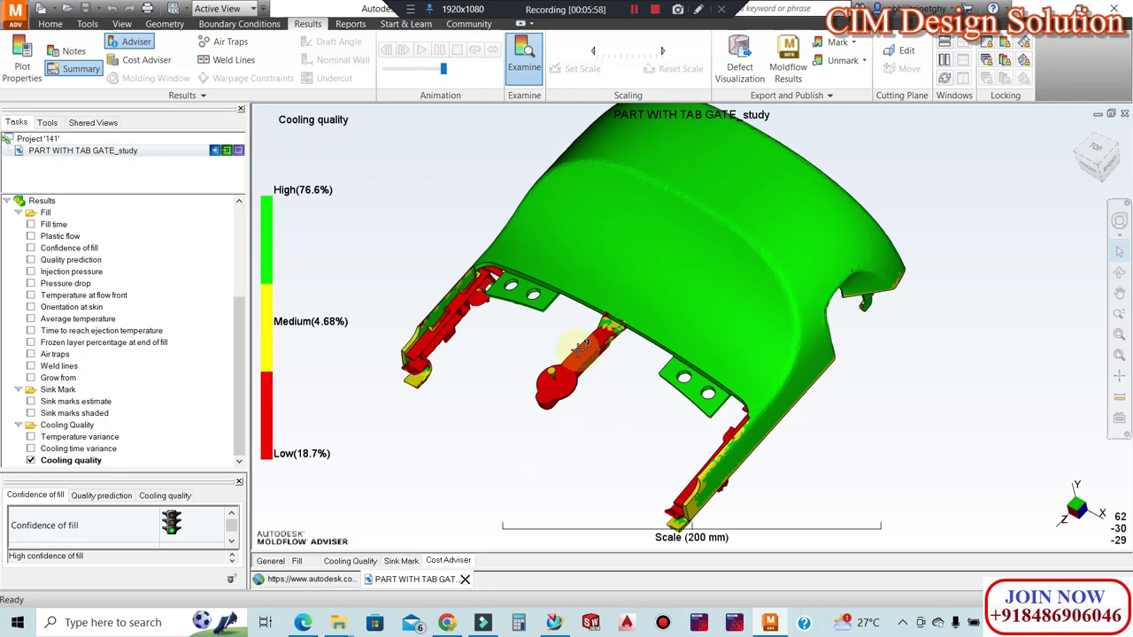
pyautogui.moveTo(470, 363)
pyautogui.mouseDown(button='middle')
pyautogui.moveTo(505, 336)
pyautogui.moveTo(470, 402)
pyautogui.mouseUp(button='middle')
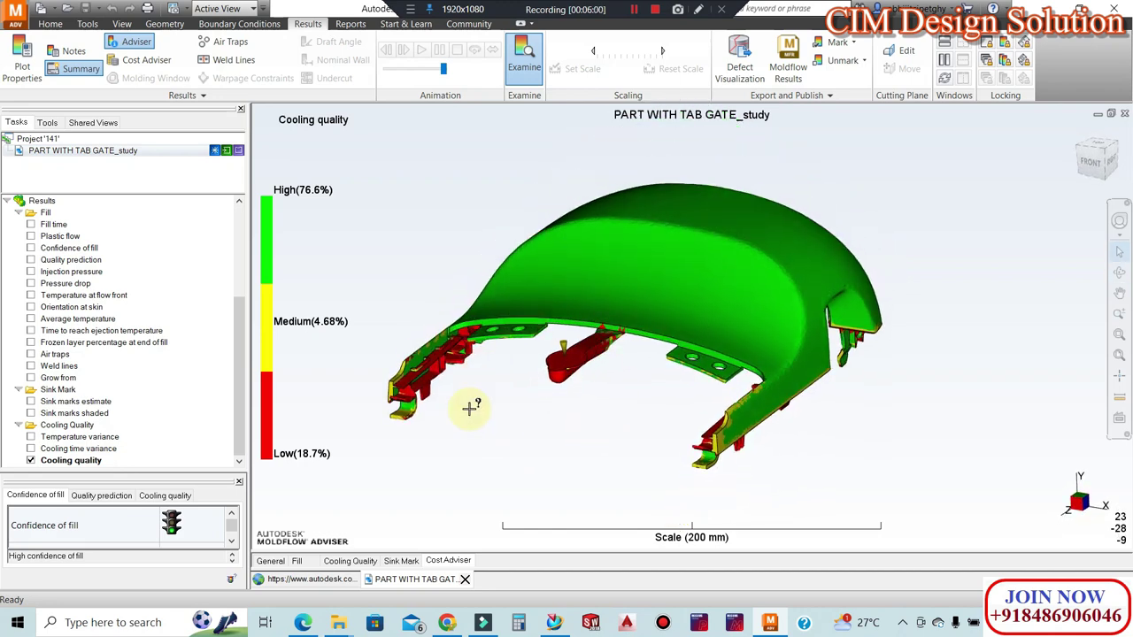
pyautogui.scroll(-2, 515, 373)
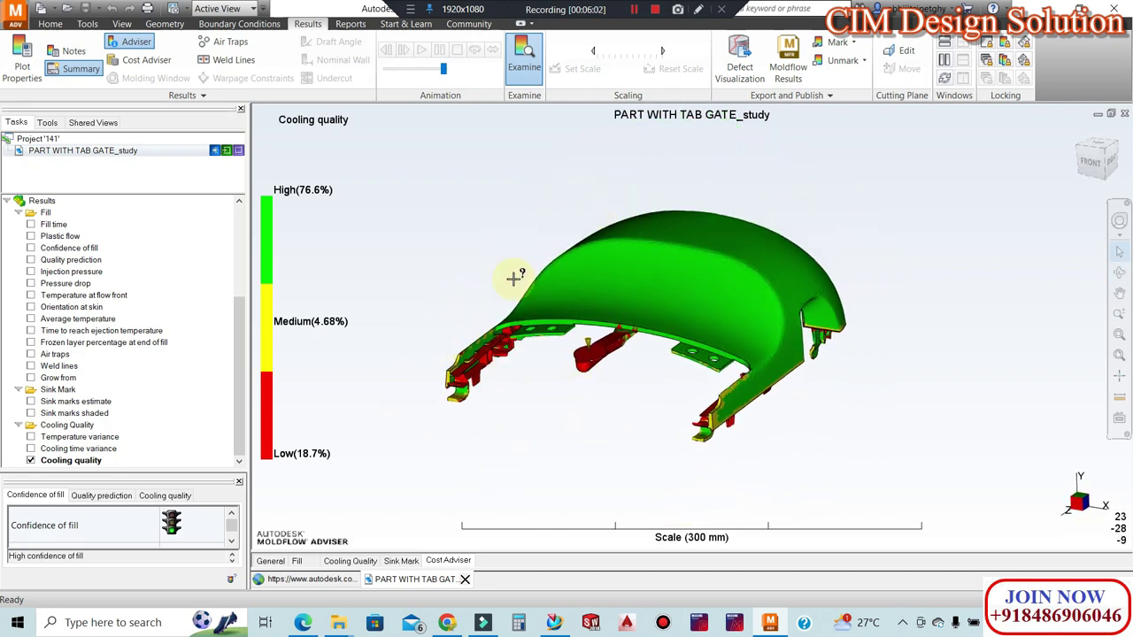
pyautogui.moveTo(597, 378); pyautogui.dragTo(638, 423, button='middle')
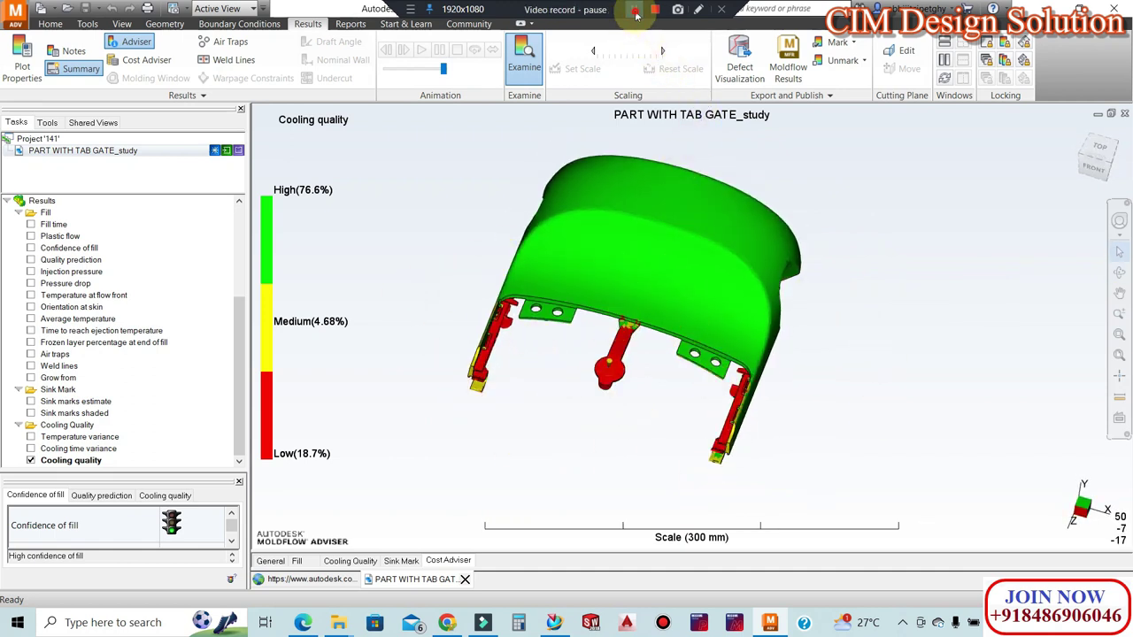
pyautogui.moveTo(647, 287)
pyautogui.mouseDown(button='middle')
pyautogui.moveTo(532, 335)
pyautogui.moveTo(568, 353)
pyautogui.mouseUp(button='middle')
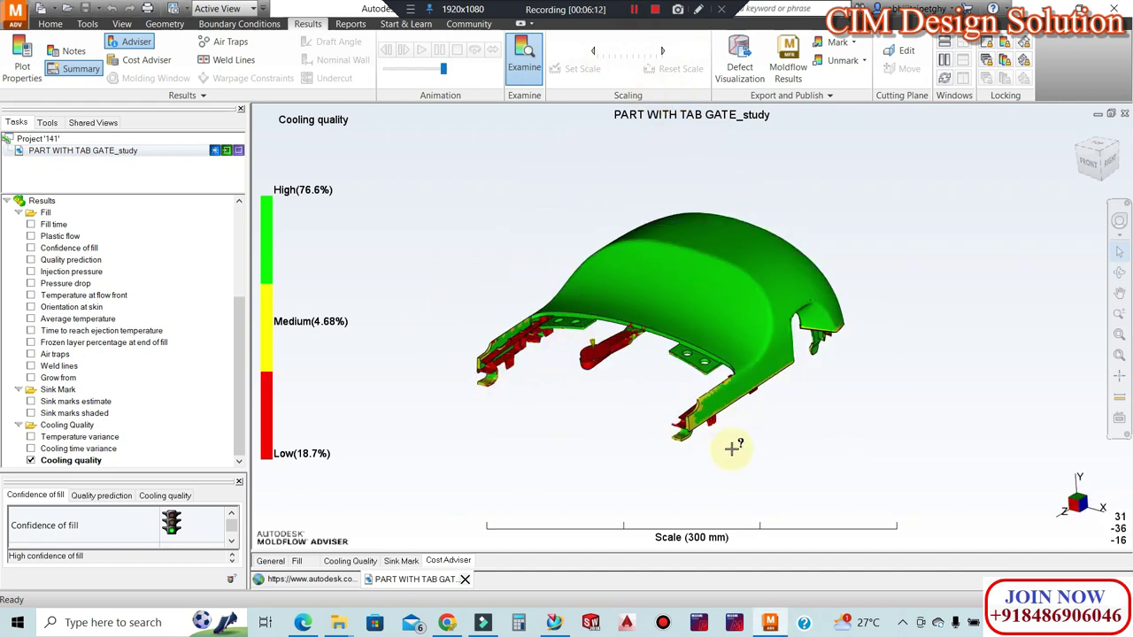
pyautogui.scroll(3, 655, 352)
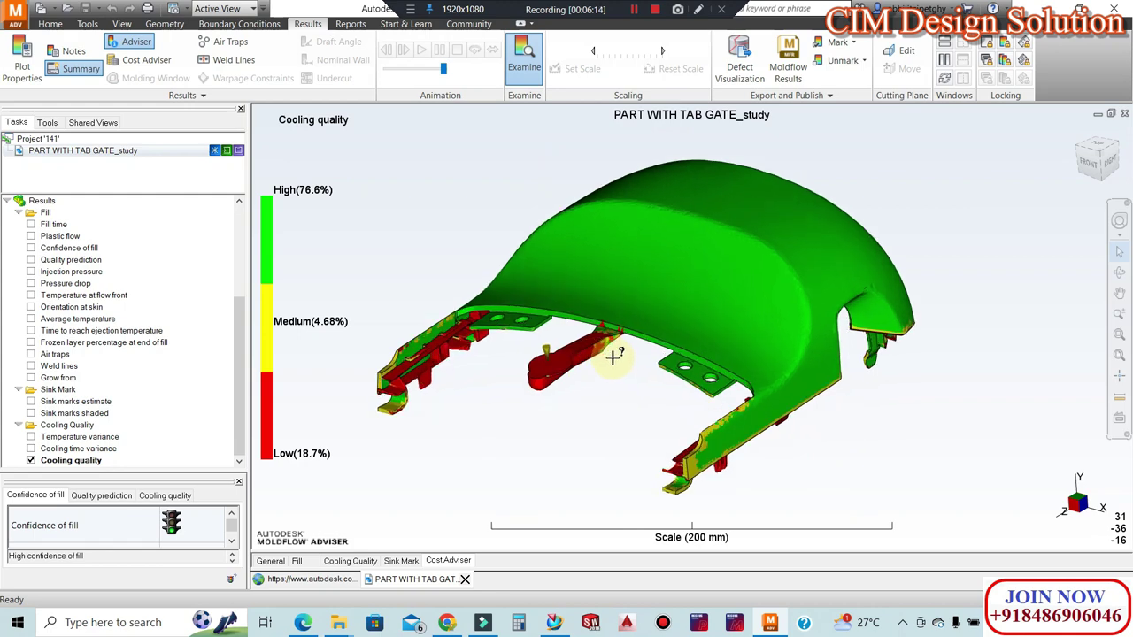
pyautogui.scroll(-1, 575, 368)
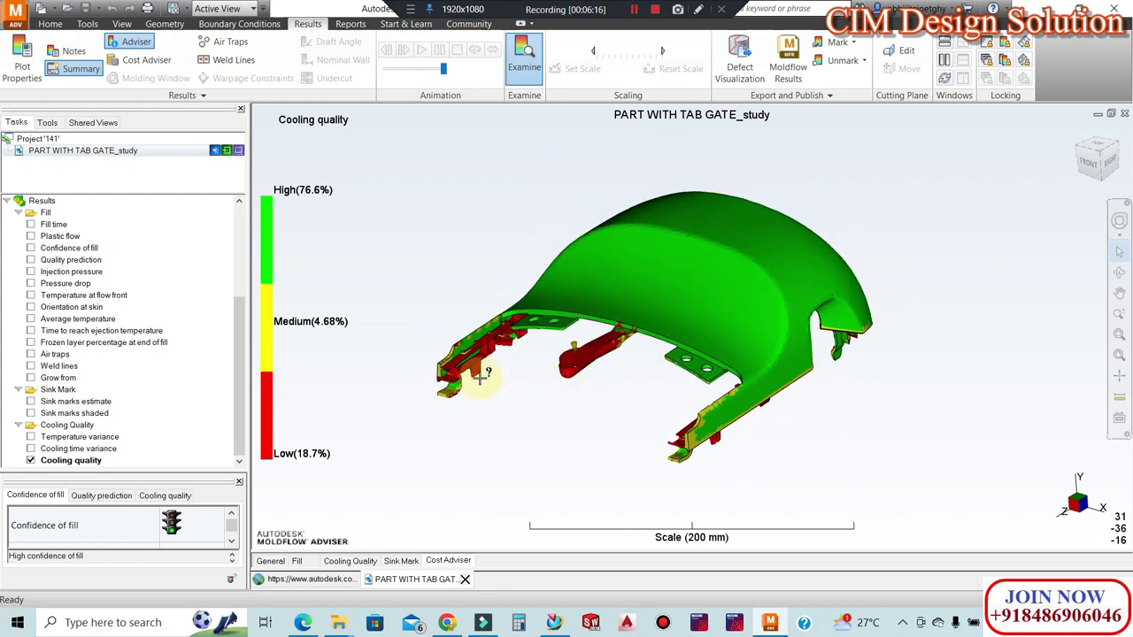
pyautogui.moveTo(499, 364); pyautogui.dragTo(510, 265, button='middle')
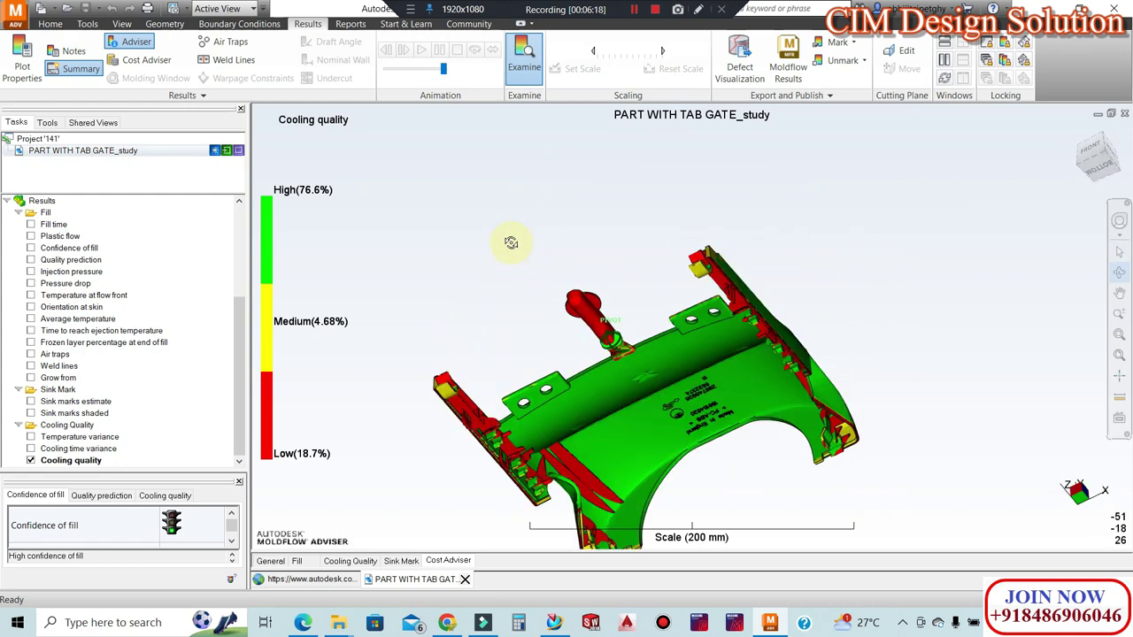
pyautogui.moveTo(516, 283); pyautogui.dragTo(539, 392, button='middle')
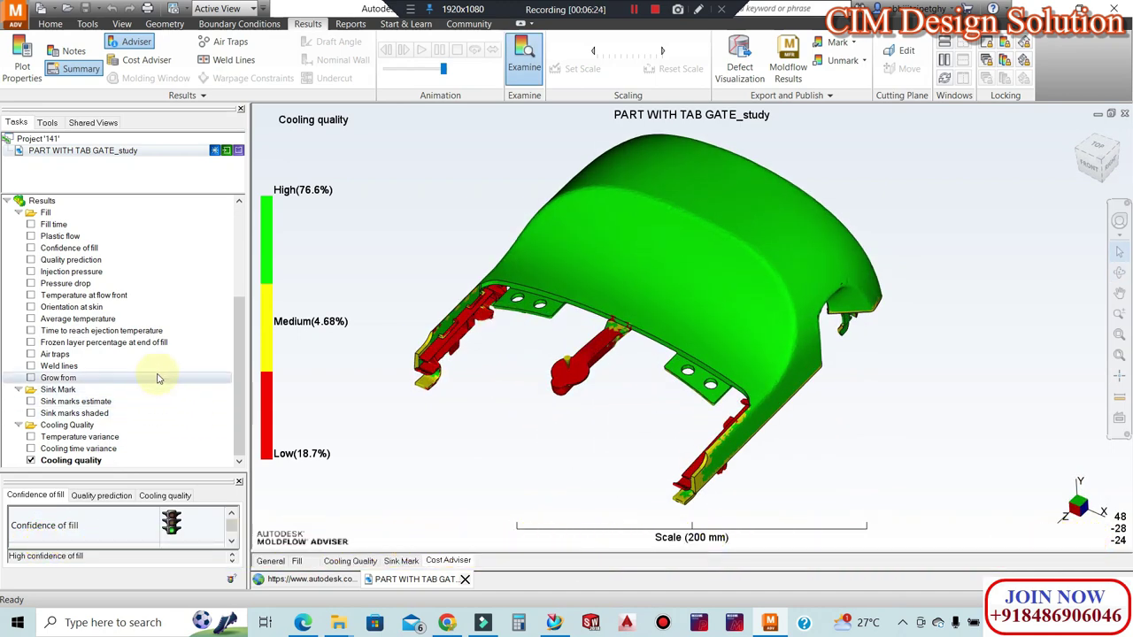
pyautogui.scroll(3, 158, 383)
pyautogui.scroll(3, 158, 372)
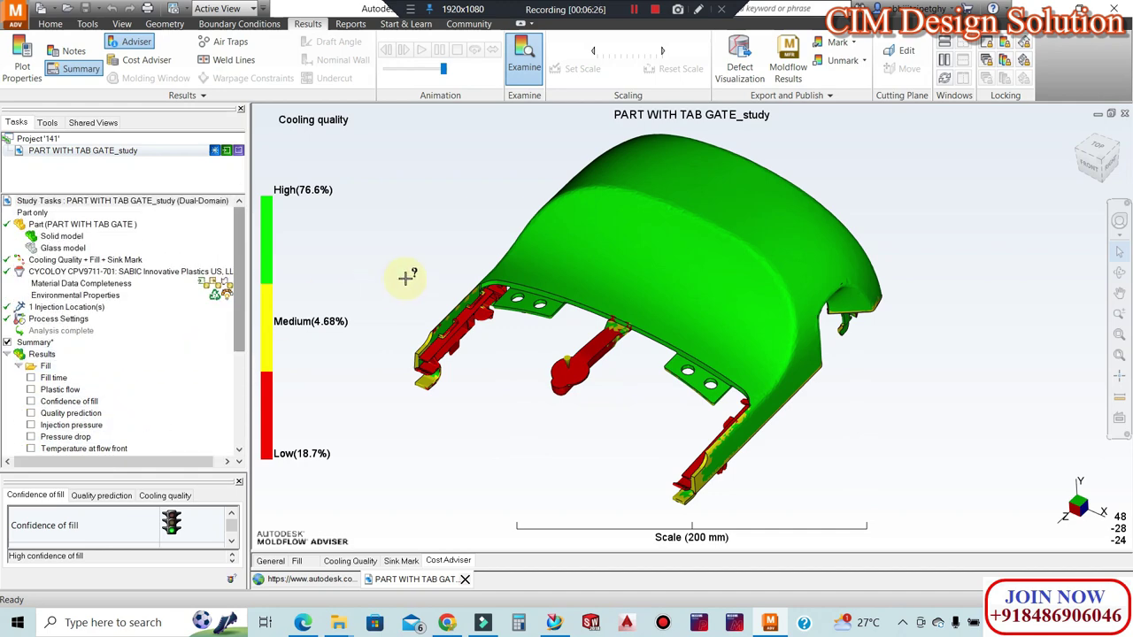
# Show the Fill time plot (0 to 1.625 s) and play its fill animation
pyautogui.click(29, 379)
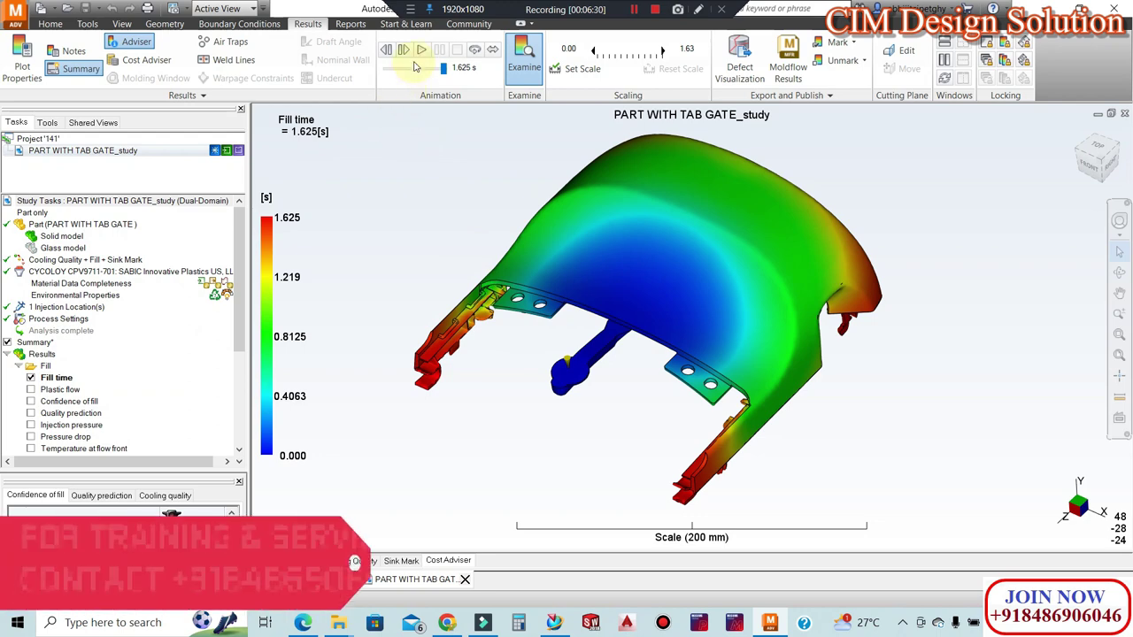
pyautogui.click(421, 49)
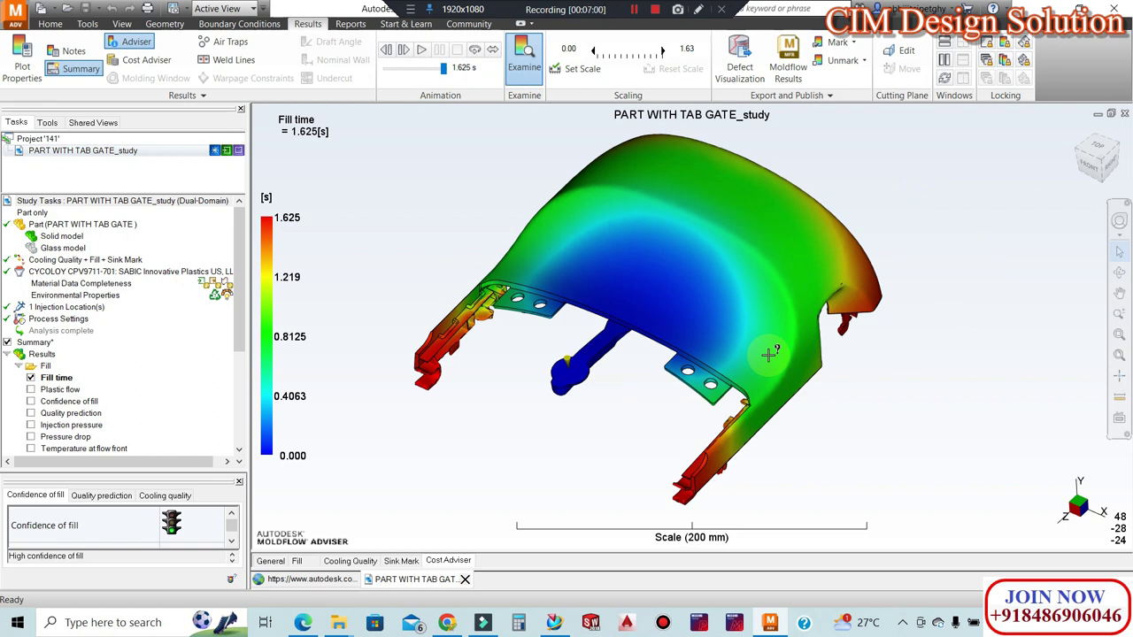
pyautogui.moveTo(771, 355); pyautogui.dragTo(789, 172, button='middle')
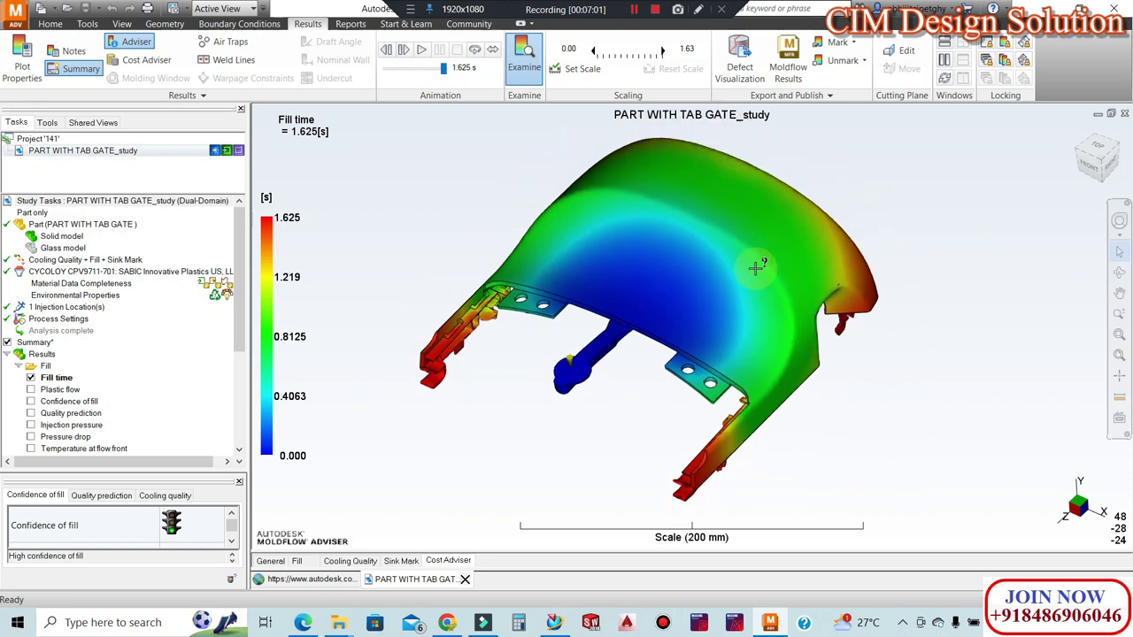